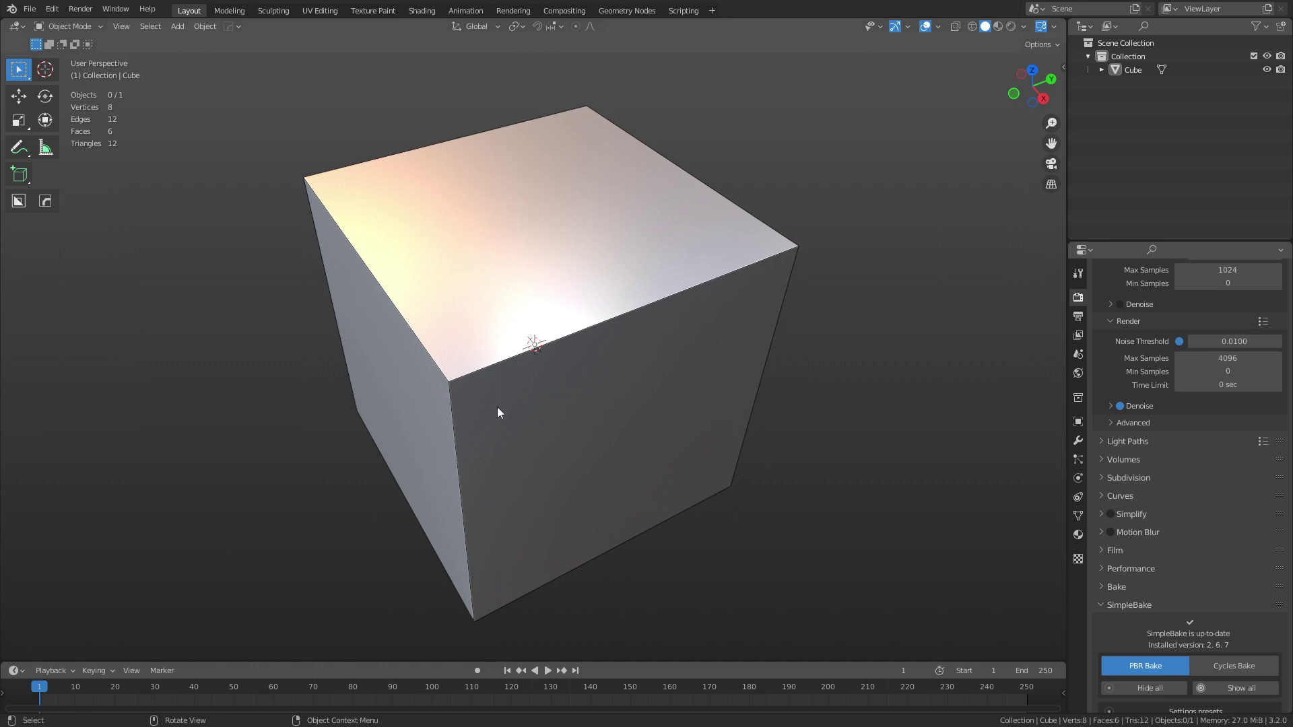
Step: Add a centred horizontal loop cut around the cube in Edit Mode
{"action": "left_click", "coordinate": [502, 355]}
{"action": "scroll", "coordinate": [539, 387], "scroll_direction": "down", "scroll_amount": 3}
{"action": "middle_click_drag", "start_coordinate": [571, 369], "coordinate": [653, 382]}
{"action": "key", "text": "ctrl+Tab"}
{"action": "left_click", "coordinate": [736, 352]}
{"action": "key", "text": "ctrl+r"}
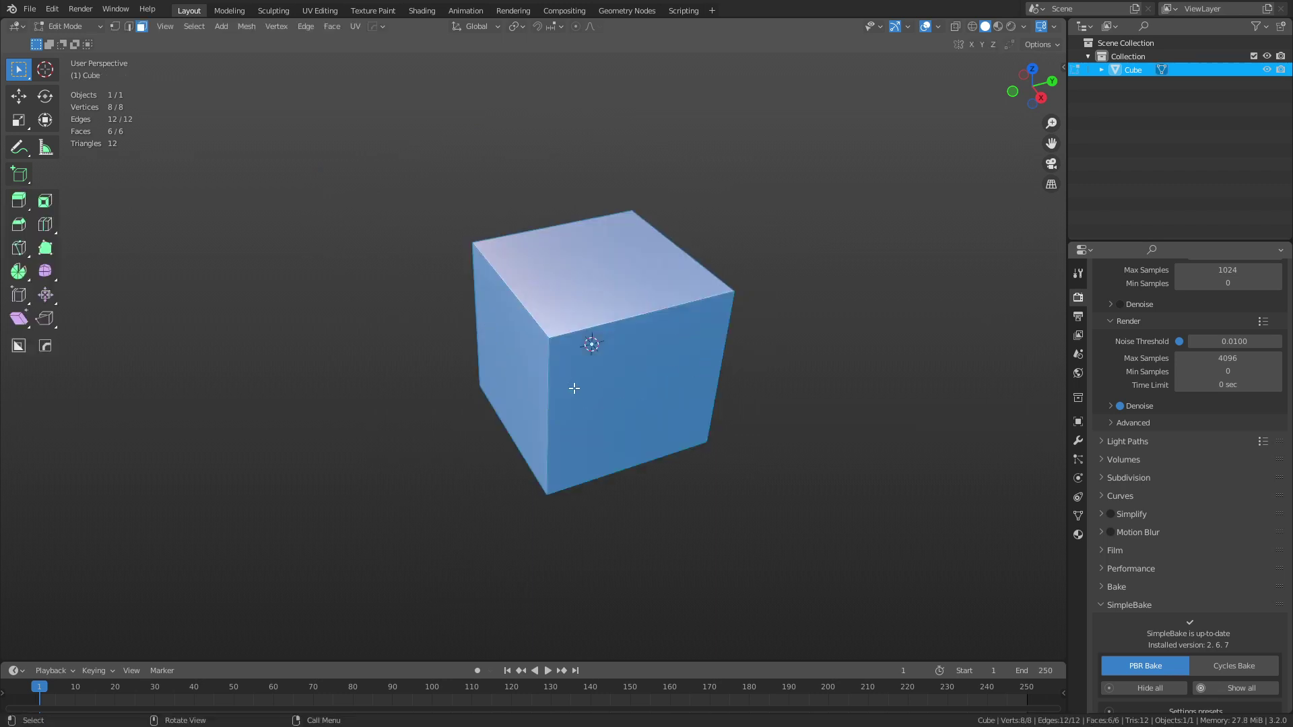
{"action": "left_click", "coordinate": [552, 398]}
{"action": "right_click", "coordinate": [552, 398]}
Step: Move the cube's lower front face outward along the global Y axis to form a sloped front, and return to Object Mode
{"action": "key", "text": "3"}
{"action": "left_click", "coordinate": [519, 401]}
{"action": "key", "text": "g"}
{"action": "key", "text": "y"}
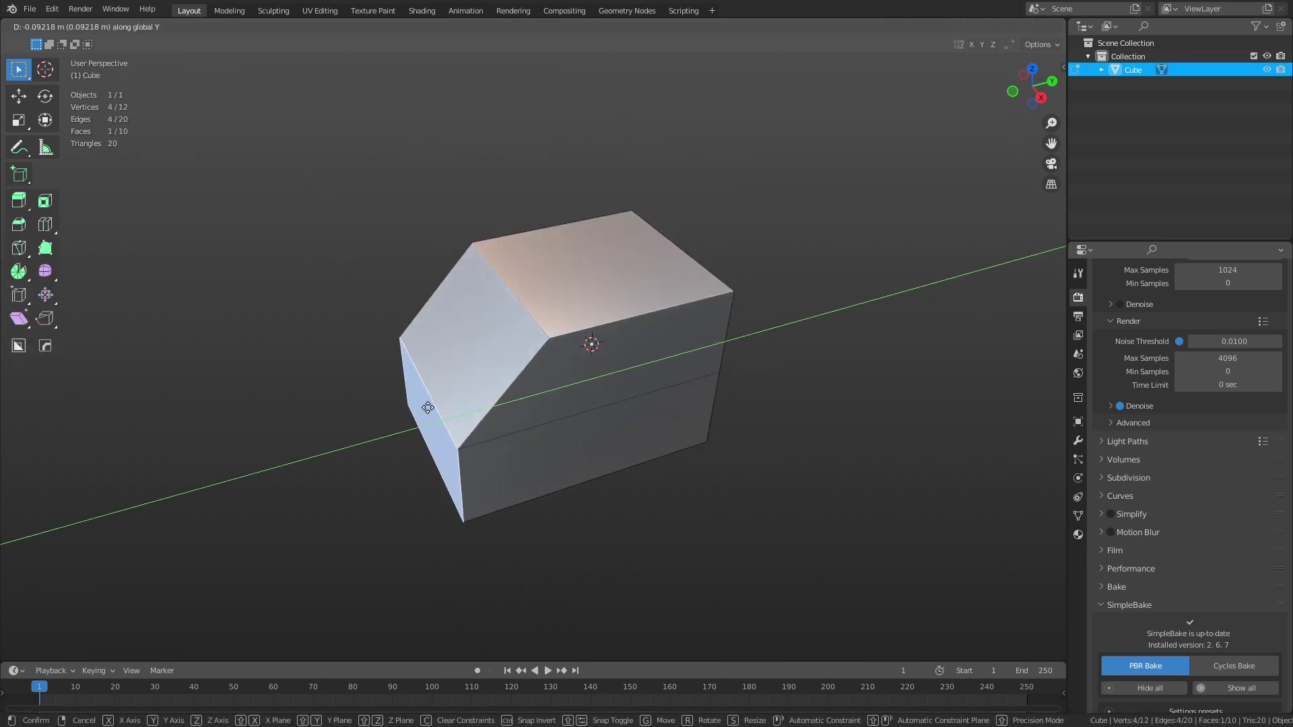
{"action": "left_click", "coordinate": [402, 413]}
{"action": "key", "text": "Tab"}
Step: Duplicate the sloped block and place the copy beside the original on the horizontal plane
{"action": "middle_click_drag", "start_coordinate": [600, 438], "coordinate": [390, 418]}
{"action": "key", "text": "shift+d"}
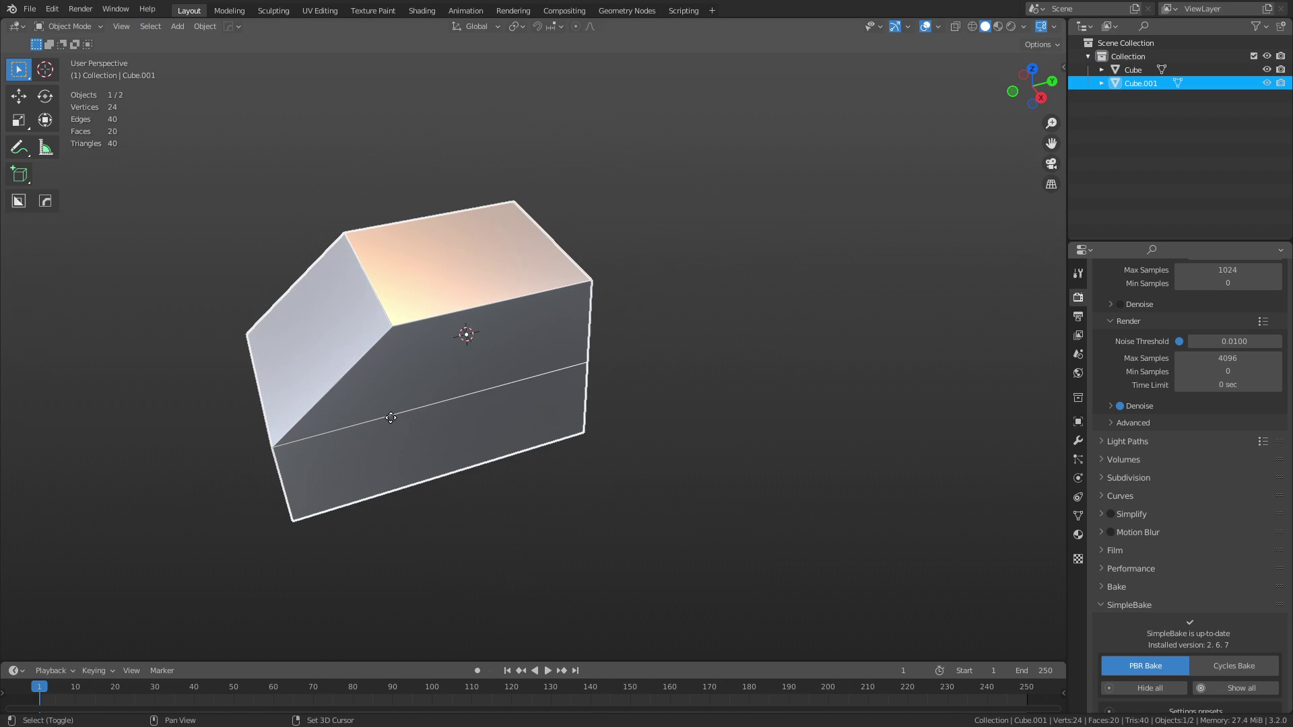
{"action": "key", "text": "shift+z"}
{"action": "left_click", "coordinate": [768, 429]}
Step: Bevel all edges of the duplicate block with a narrow two-segment bevel in Edit Mode, and clear the selection
{"action": "key", "text": "ctrl+Tab"}
{"action": "left_click", "coordinate": [769, 407]}
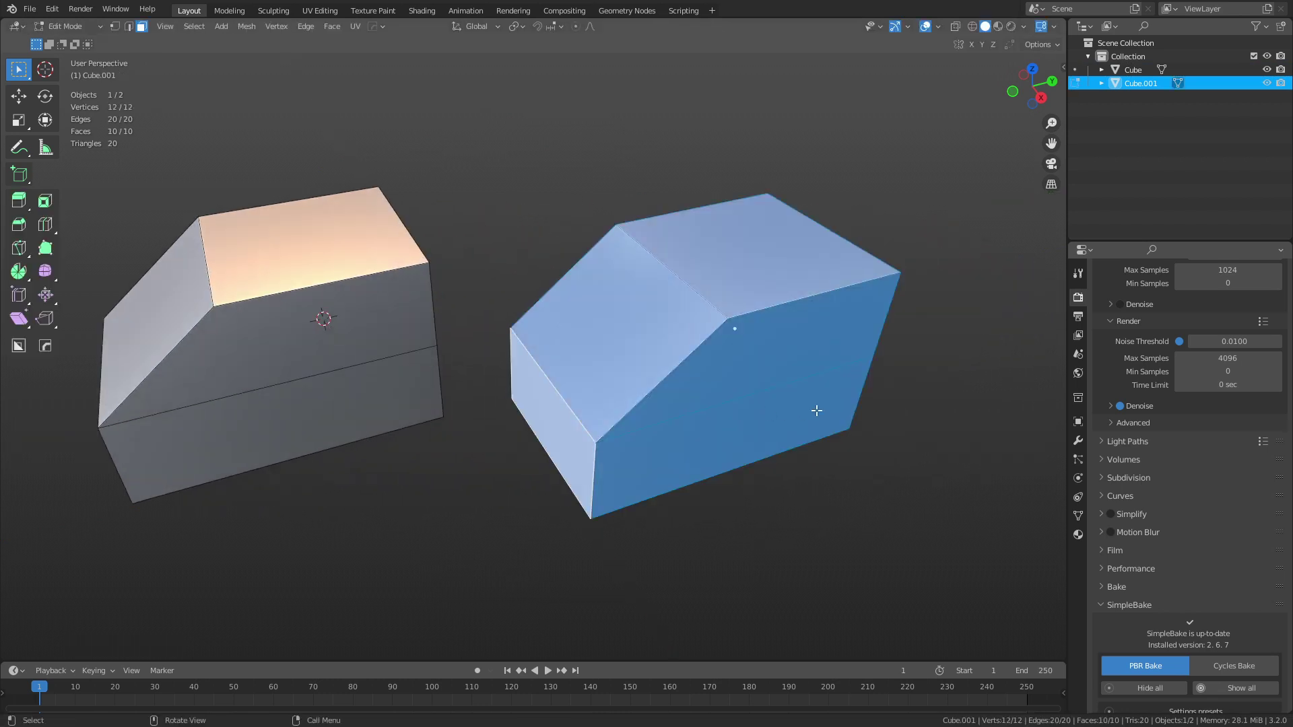
{"action": "key", "text": "KP_Decimal"}
{"action": "middle_click_drag", "start_coordinate": [635, 378], "coordinate": [672, 378]}
{"action": "key", "text": "ctrl+b"}
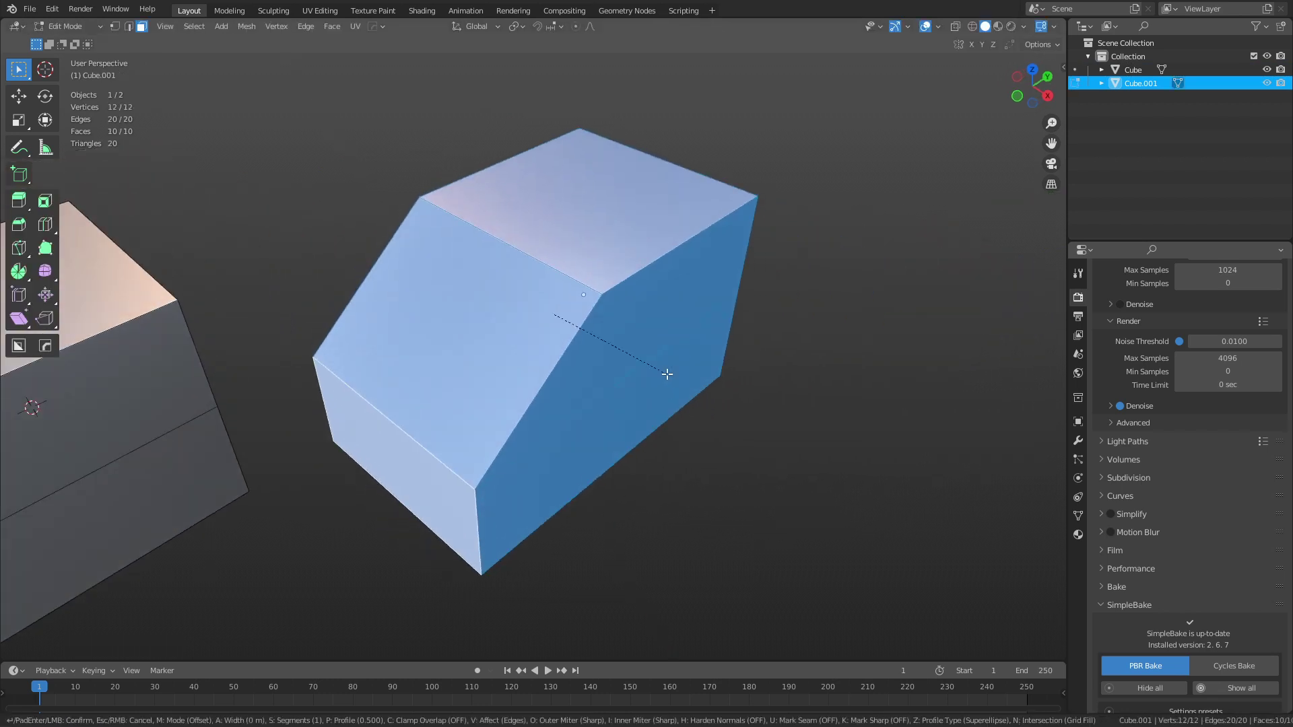
{"action": "scroll", "coordinate": [738, 390], "scroll_direction": "up", "scroll_amount": 2}
{"action": "left_click", "coordinate": [738, 390]}
{"action": "key", "text": "alt+a"}
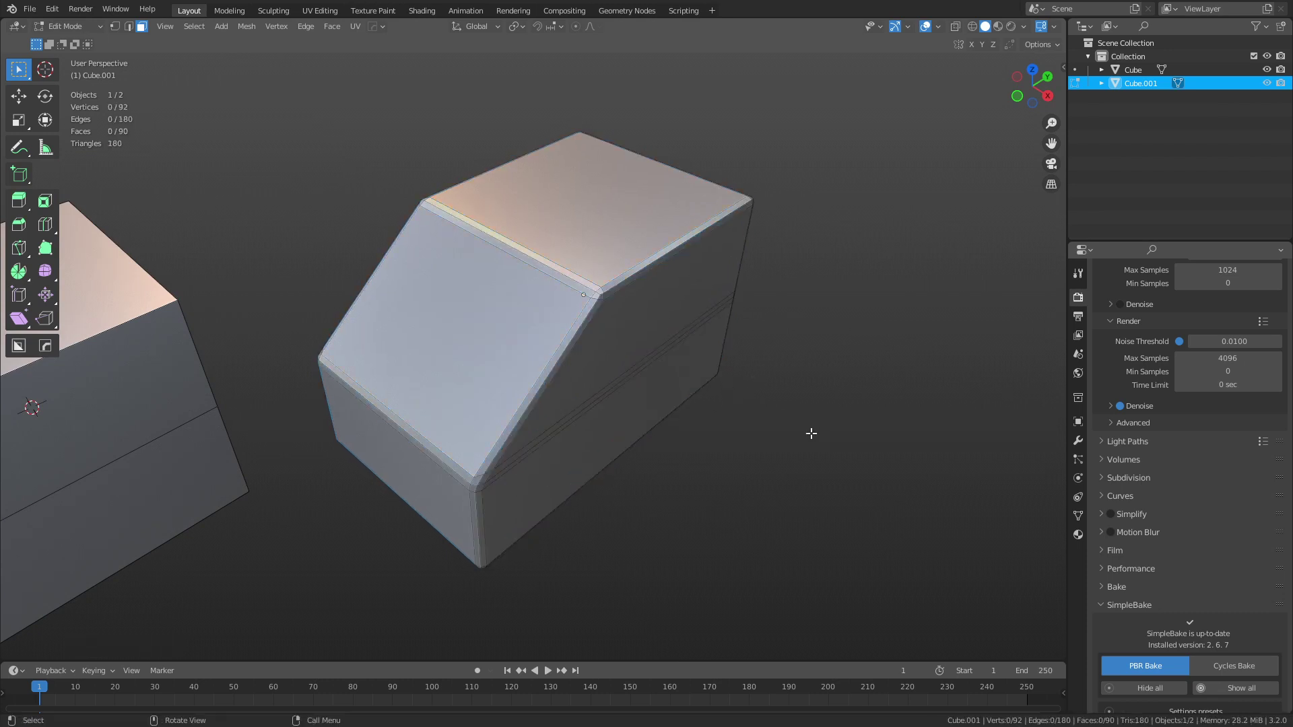
Step: Select the bevel faces meeting at the duplicate's upper front corner to examine their layout, and leave Edit Mode
{"action": "scroll", "coordinate": [799, 399], "scroll_direction": "up", "scroll_amount": 4}
{"action": "left_click", "coordinate": [684, 217], "text": "shift"}
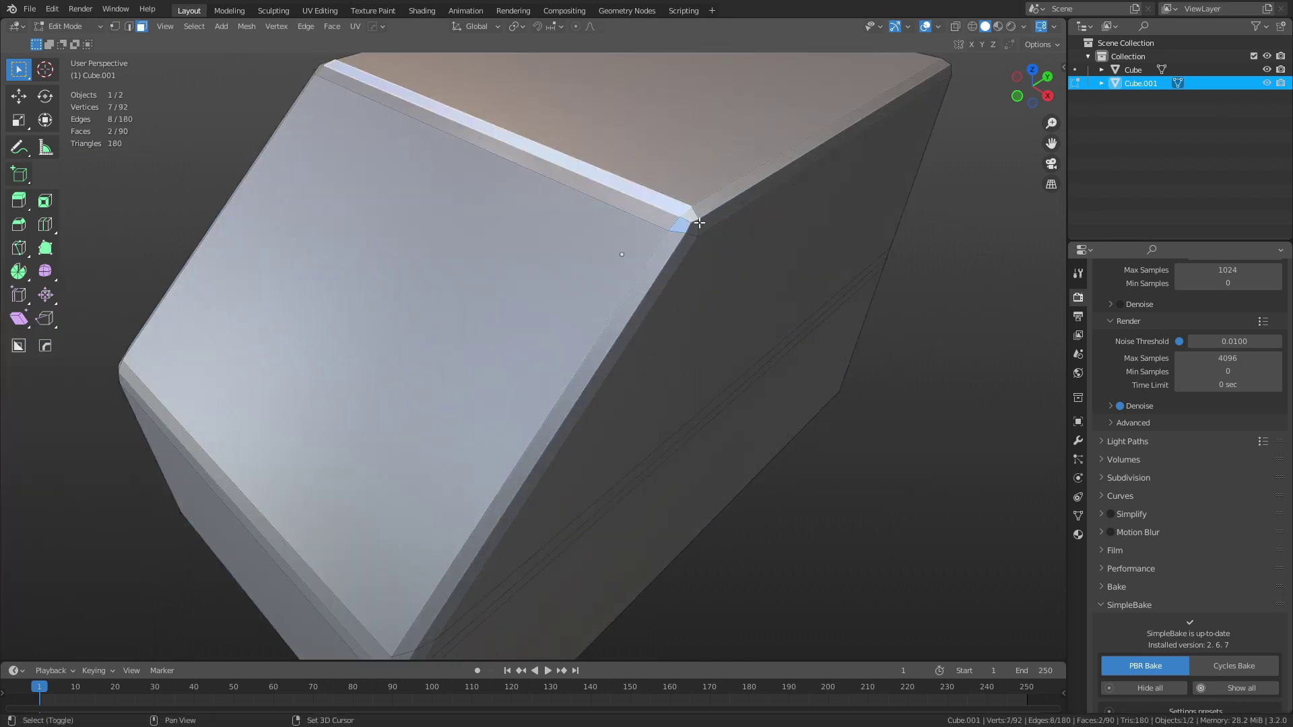
{"action": "left_click", "coordinate": [693, 220], "text": "shift"}
{"action": "left_click", "coordinate": [688, 216], "text": "shift"}
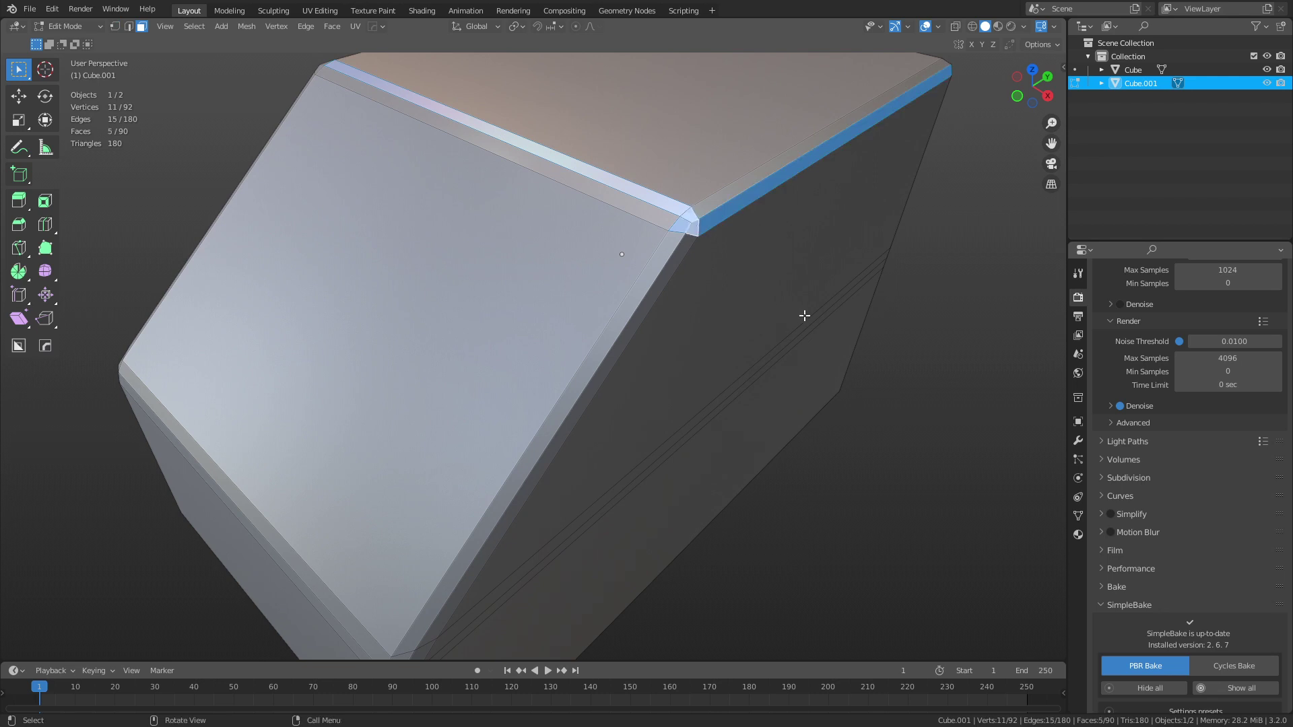
{"action": "scroll", "coordinate": [803, 315], "scroll_direction": "down", "scroll_amount": 5}
{"action": "key", "text": "Tab"}
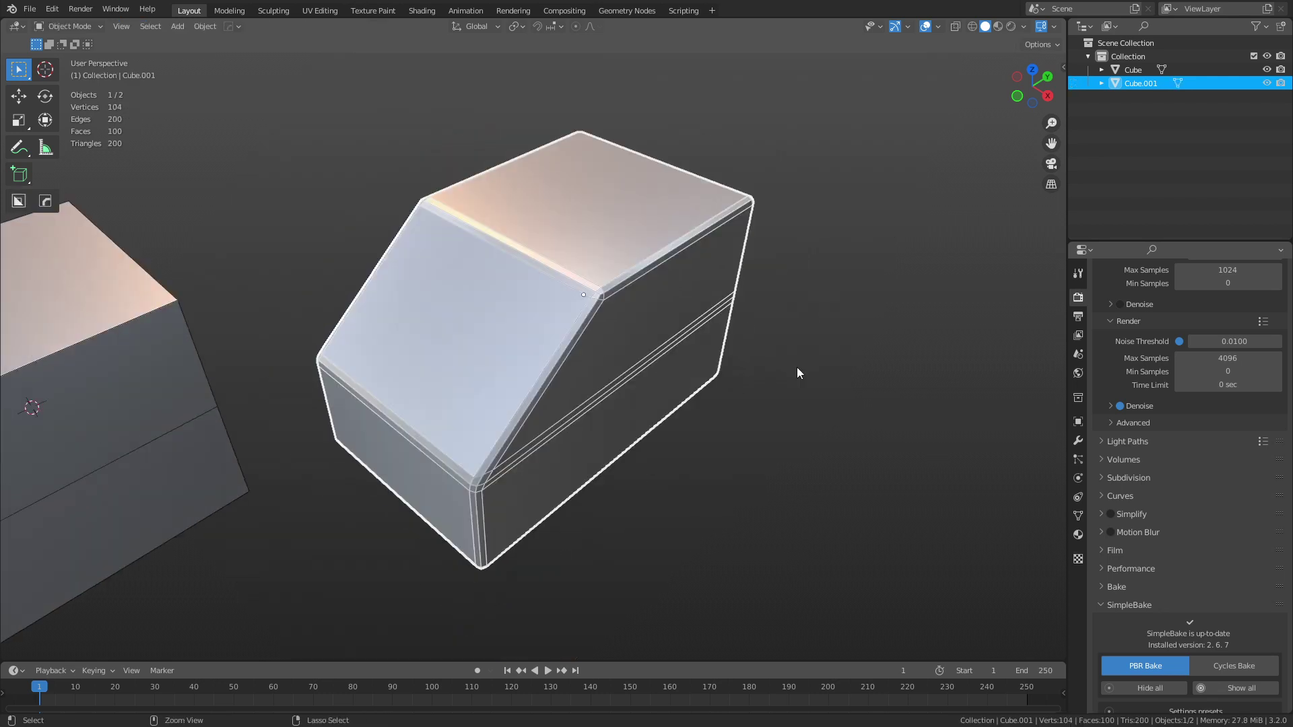
Step: Add a level 2 Subdivision Surface to the beveled duplicate and shade it smooth
{"action": "key", "text": "ctrl+2"}
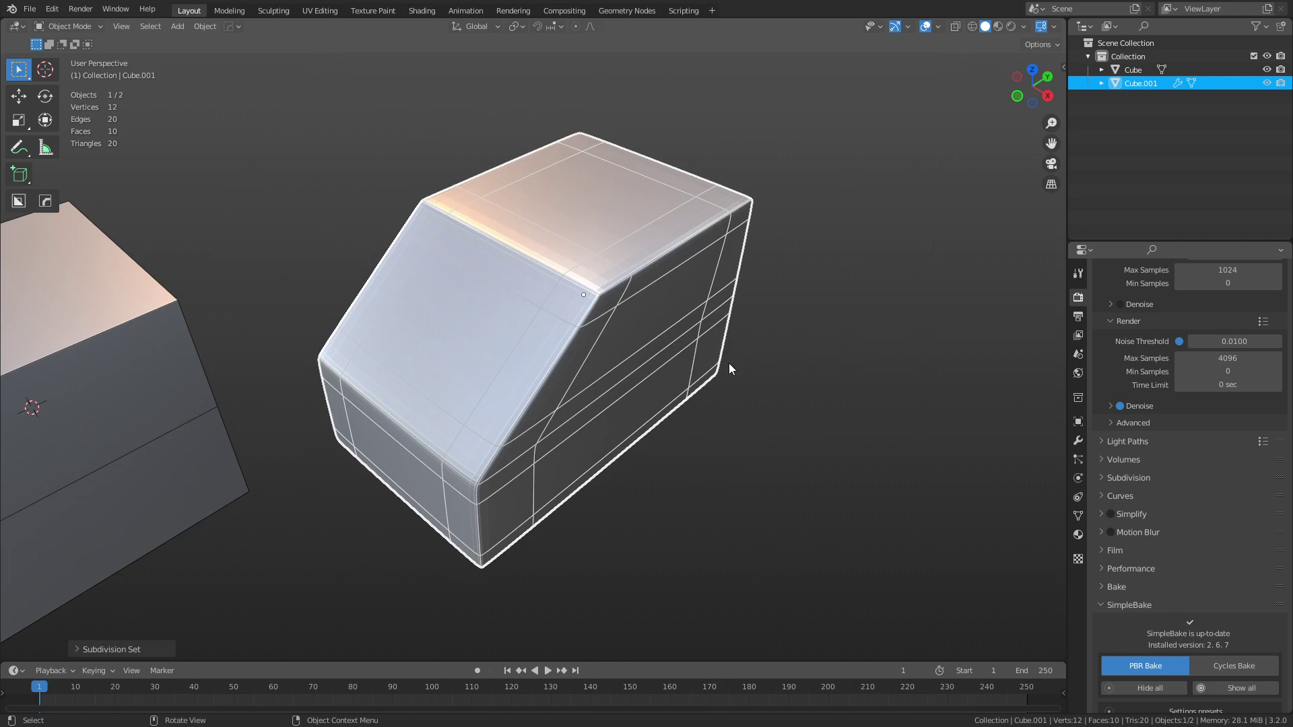
{"action": "right_click", "coordinate": [729, 362]}
{"action": "left_click", "coordinate": [728, 362]}
{"action": "left_click", "coordinate": [830, 439]}
{"action": "middle_click_drag", "start_coordinate": [830, 439], "coordinate": [588, 381]}
{"action": "scroll", "coordinate": [647, 389], "scroll_direction": "up", "scroll_amount": 3}
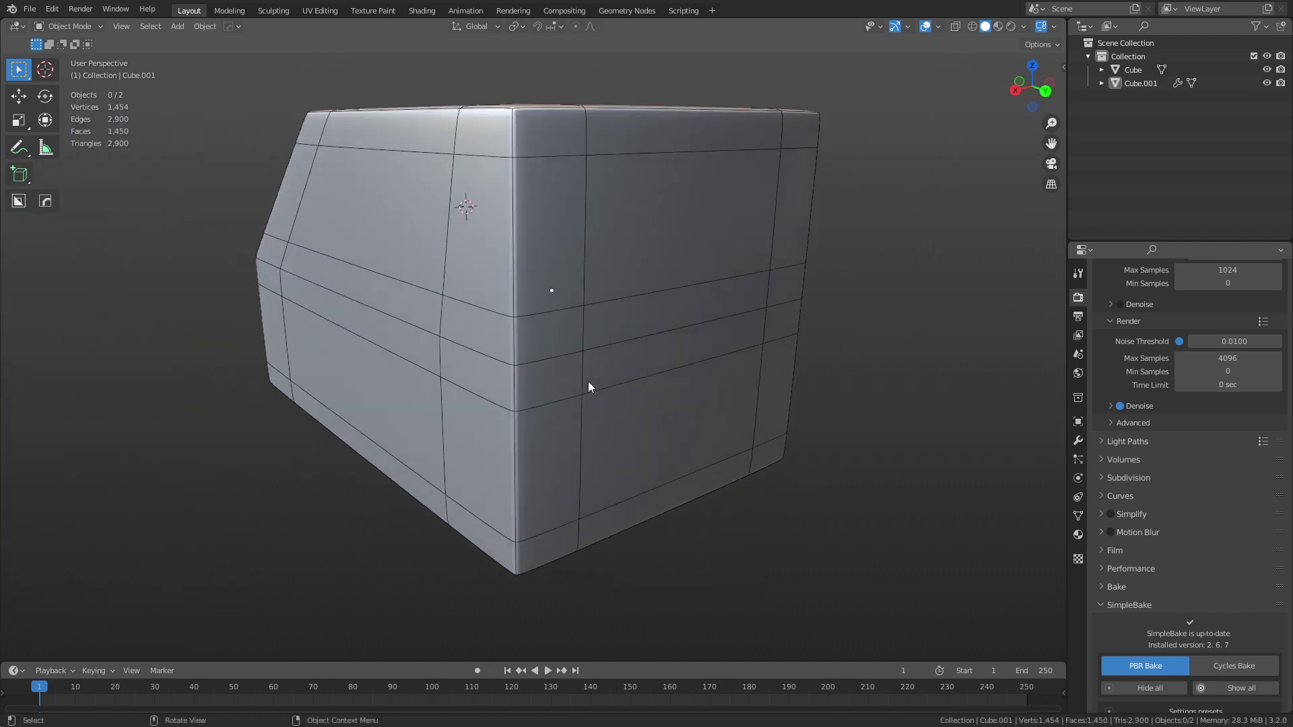
{"action": "left_click", "coordinate": [588, 381]}
{"action": "right_click", "coordinate": [609, 385]}
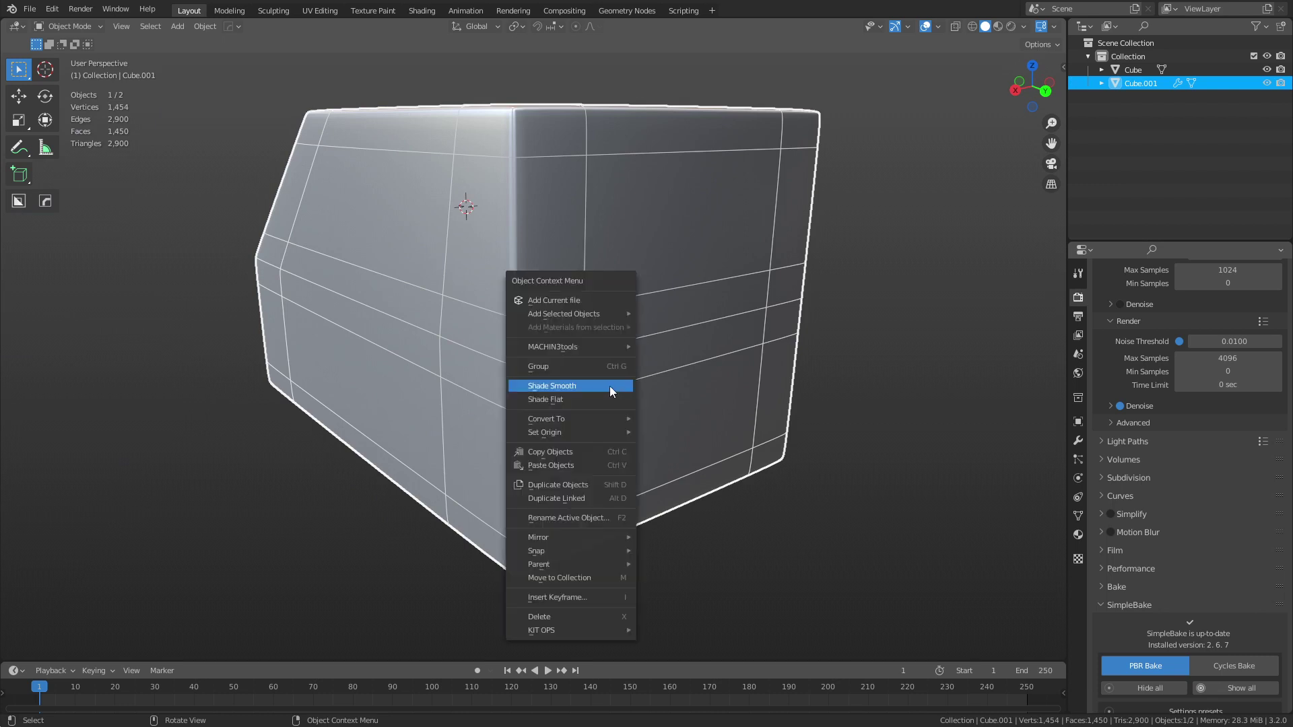
{"action": "left_click", "coordinate": [608, 386]}
Step: Delete the beveled duplicate, keeping only the original sloped block
{"action": "left_click", "coordinate": [839, 388]}
{"action": "middle_click_drag", "start_coordinate": [821, 387], "coordinate": [589, 376]}
{"action": "left_click", "coordinate": [586, 372]}
{"action": "key", "text": "Delete"}
Step: Add a Bevel modifier to the original sloped block
{"action": "middle_click_drag", "start_coordinate": [162, 337], "coordinate": [527, 311], "text": "shift"}
{"action": "left_click", "coordinate": [484, 304]}
{"action": "key", "text": "grave"}
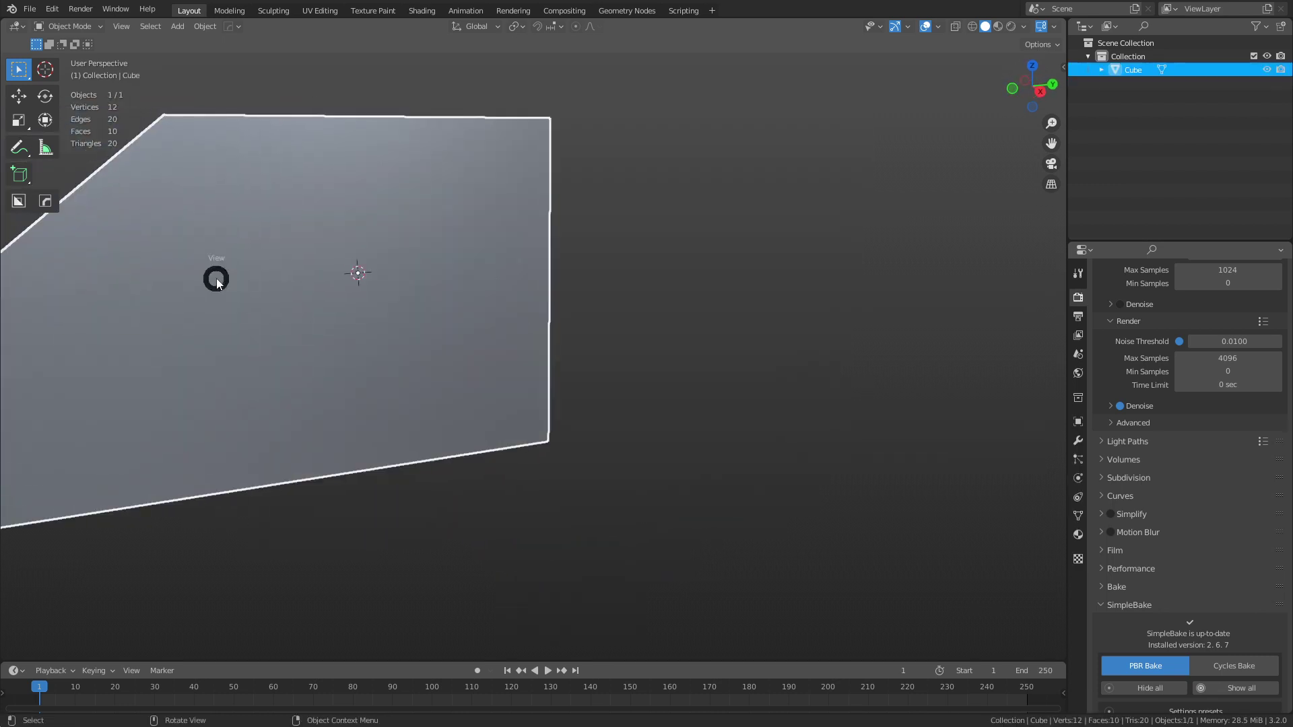
{"action": "left_click", "coordinate": [307, 334]}
{"action": "scroll", "coordinate": [580, 398], "scroll_direction": "up", "scroll_amount": 2}
{"action": "middle_click_drag", "start_coordinate": [540, 377], "coordinate": [586, 351]}
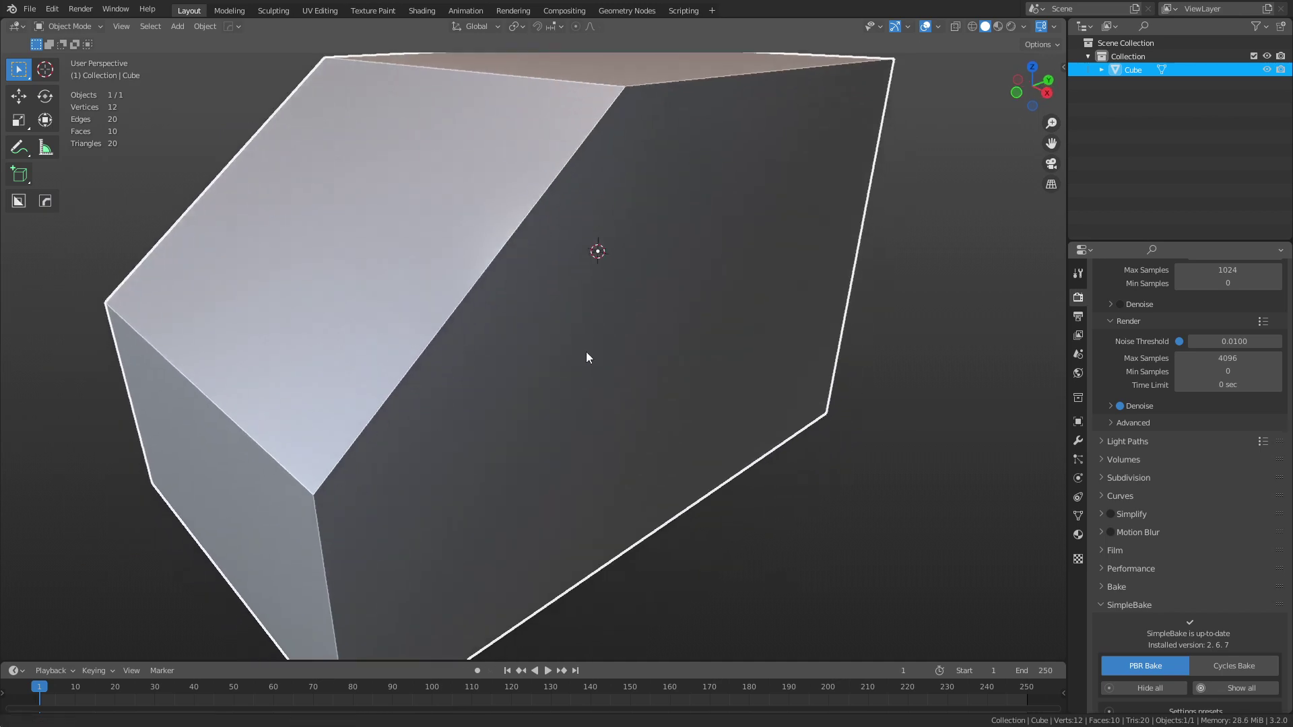
{"action": "scroll", "coordinate": [701, 283], "scroll_direction": "down", "scroll_amount": 2}
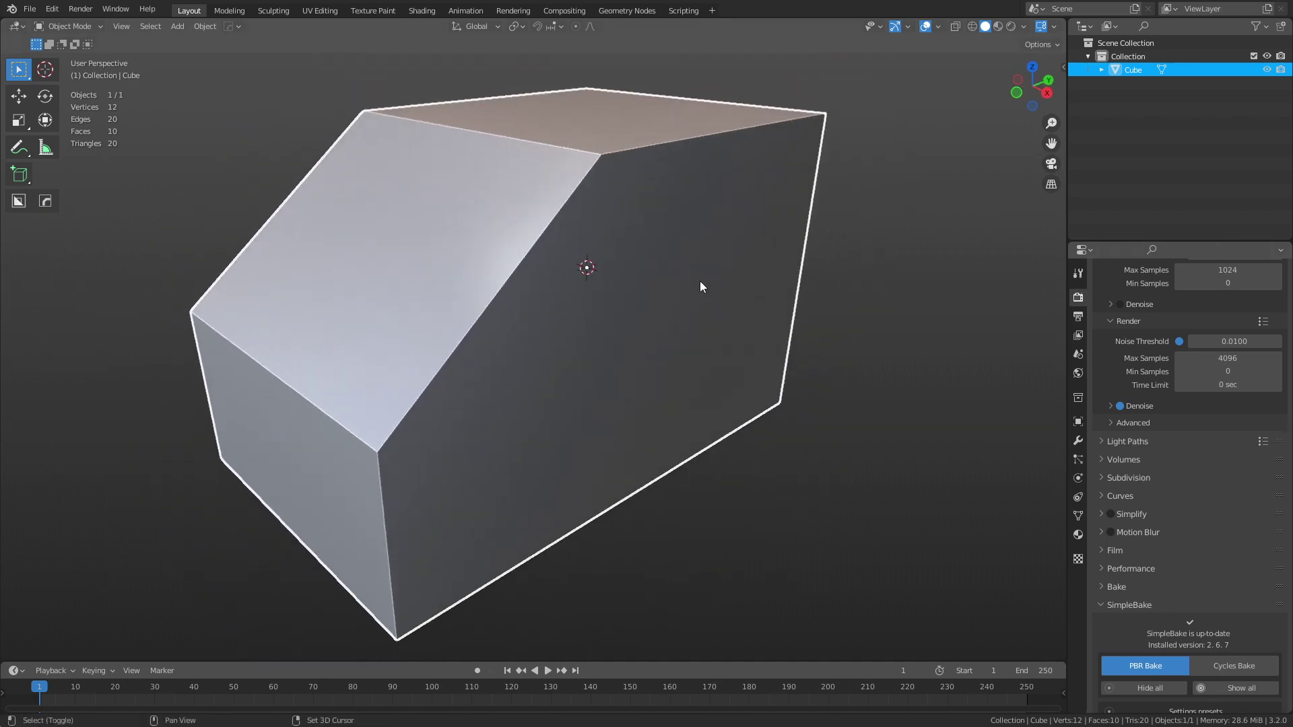
{"action": "left_click", "coordinate": [1077, 440]}
{"action": "left_click", "coordinate": [1140, 297]}
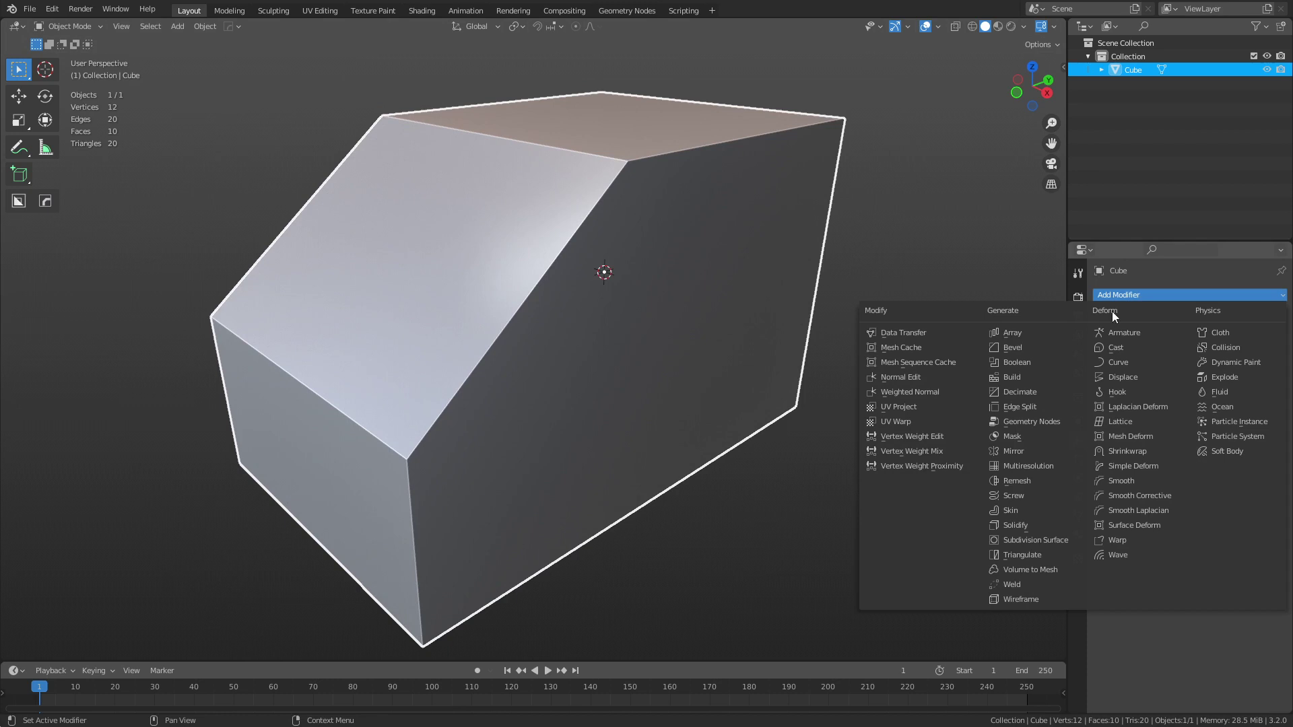
{"action": "left_click", "coordinate": [1040, 347]}
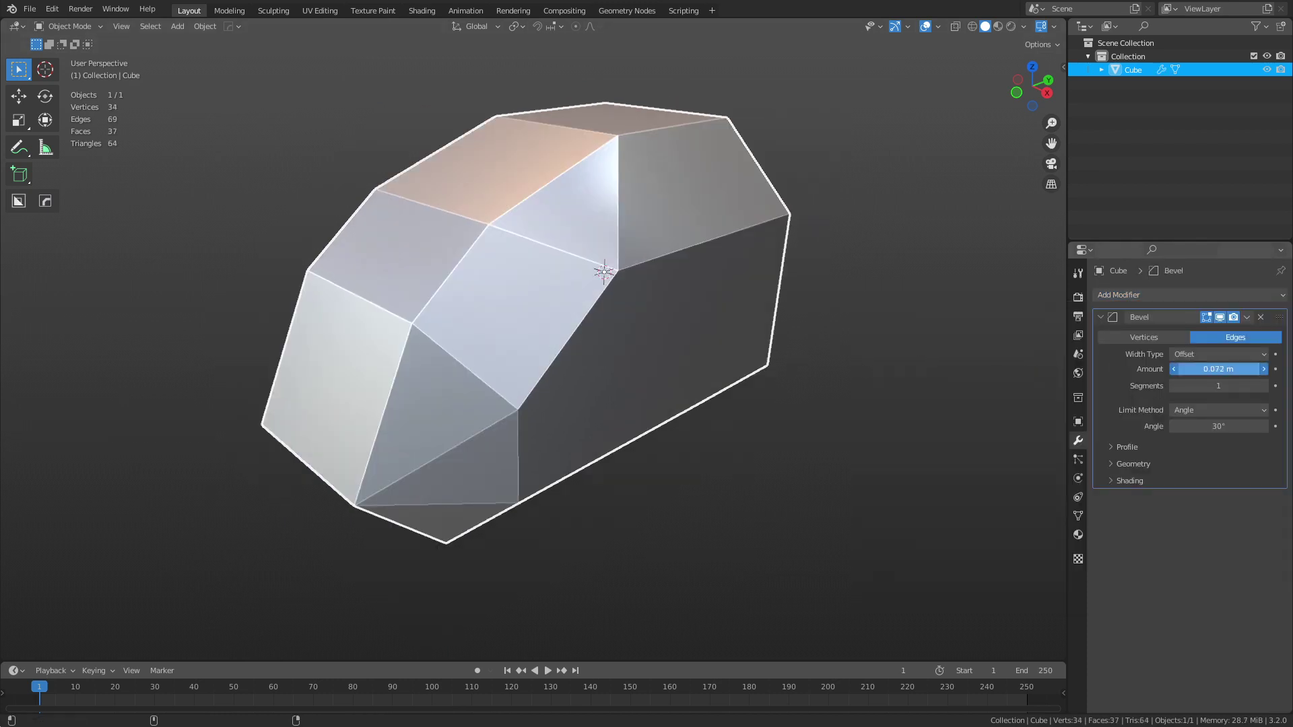
Step: Configure the Bevel modifier with an amount of 0.006 m, 2 segments and a profile shape of 1.00
{"action": "left_click_drag", "start_coordinate": [1218, 369], "coordinate": [1174, 369]}
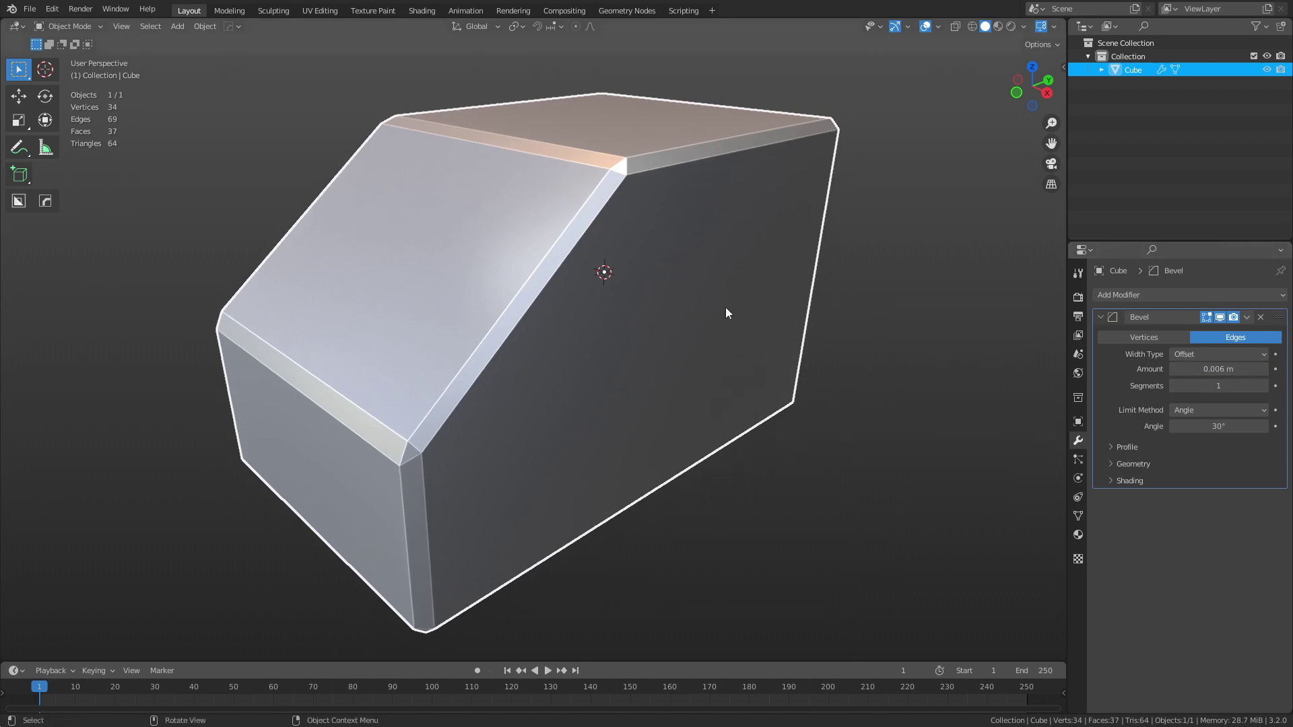
{"action": "scroll", "coordinate": [686, 314], "scroll_direction": "up", "scroll_amount": 1}
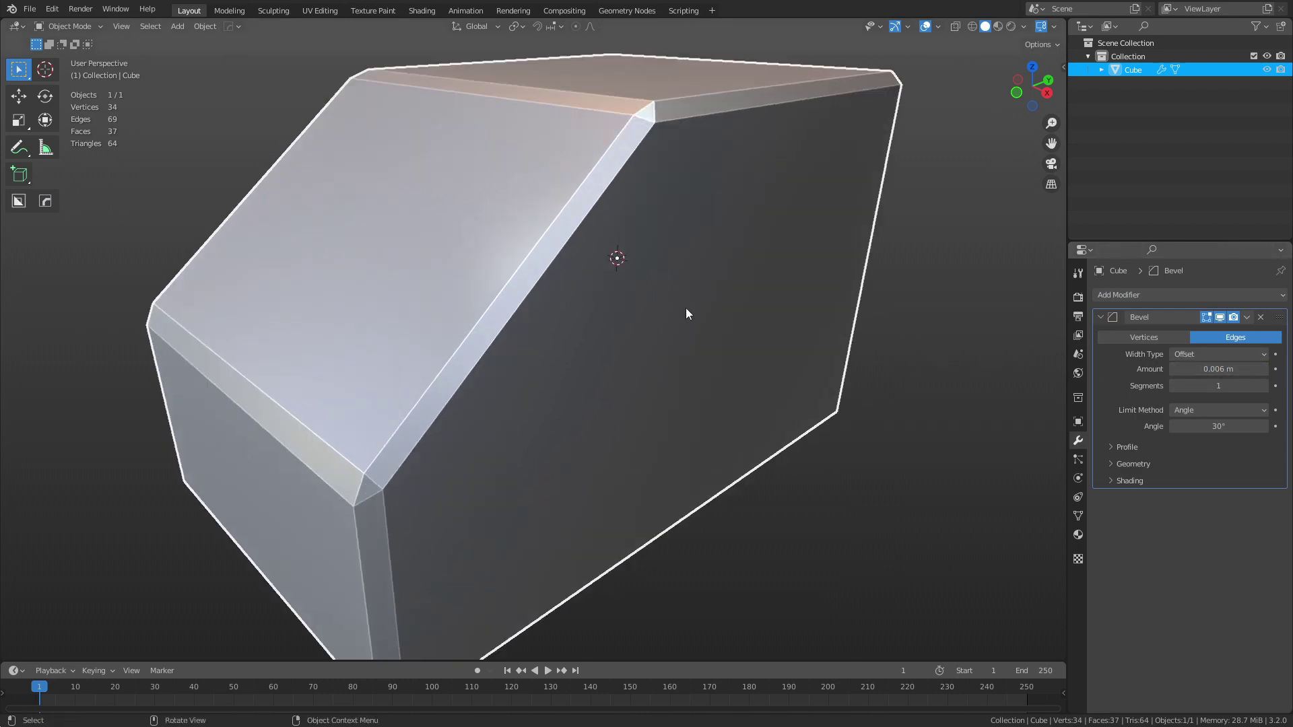
{"action": "left_click", "coordinate": [1263, 386]}
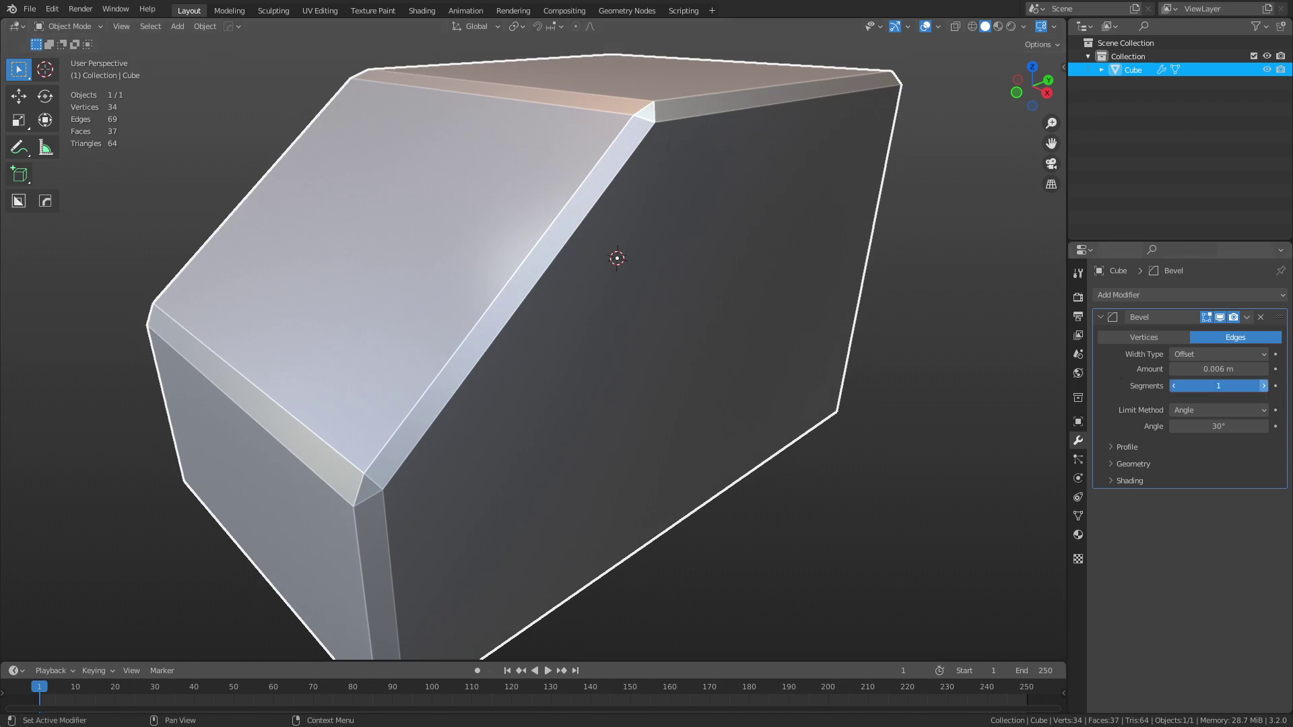
{"action": "middle_click_drag", "start_coordinate": [835, 390], "coordinate": [668, 382]}
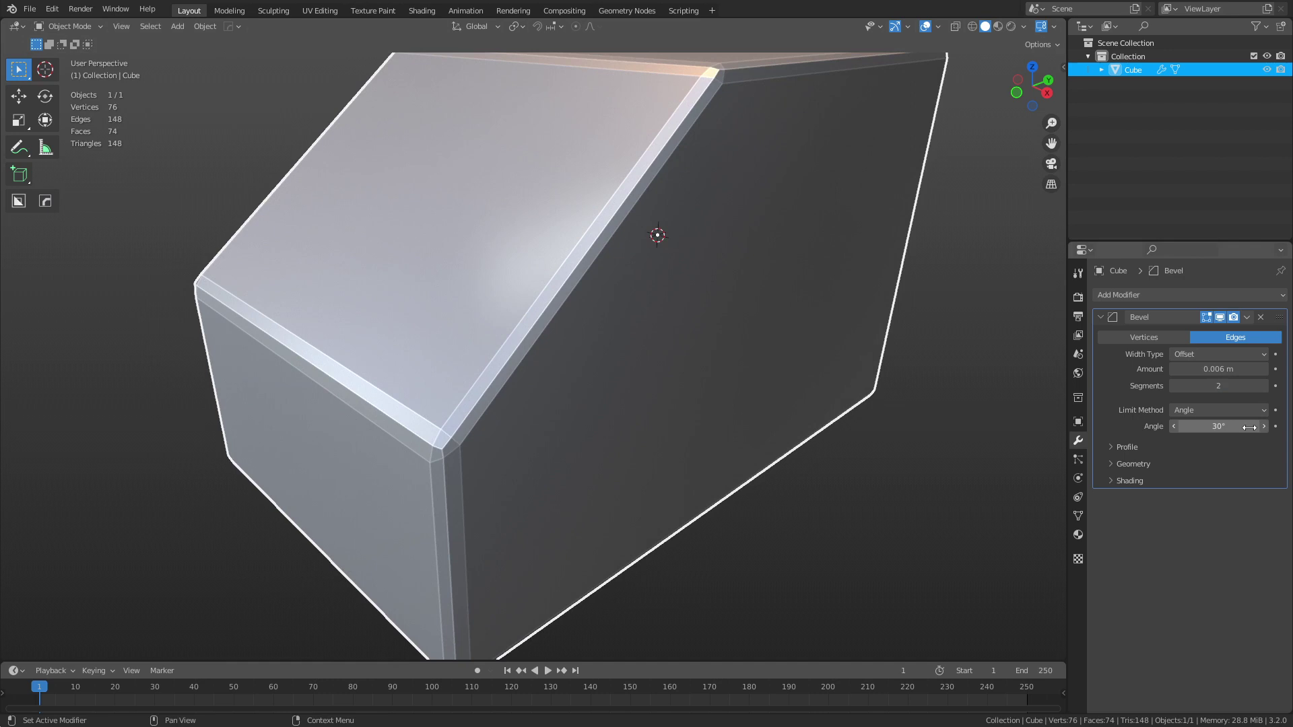
{"action": "left_click", "coordinate": [1126, 448]}
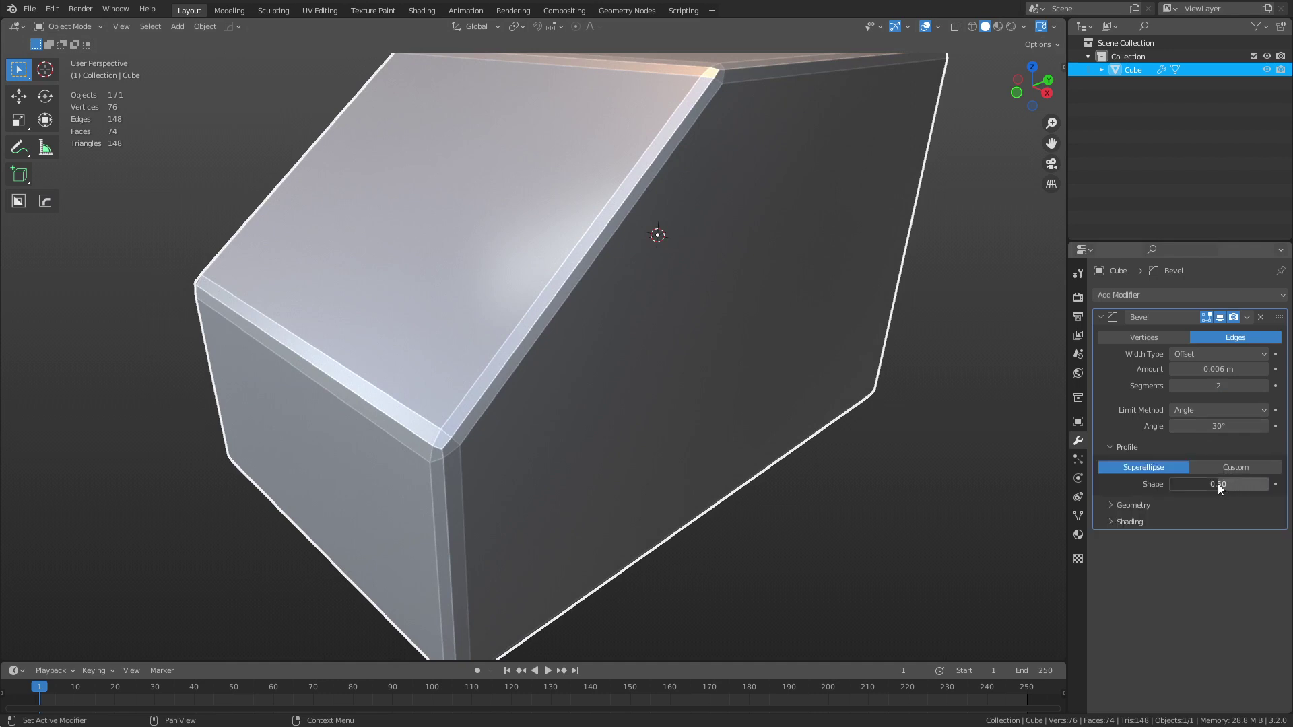
{"action": "left_click_drag", "start_coordinate": [1217, 483], "coordinate": [1269, 483]}
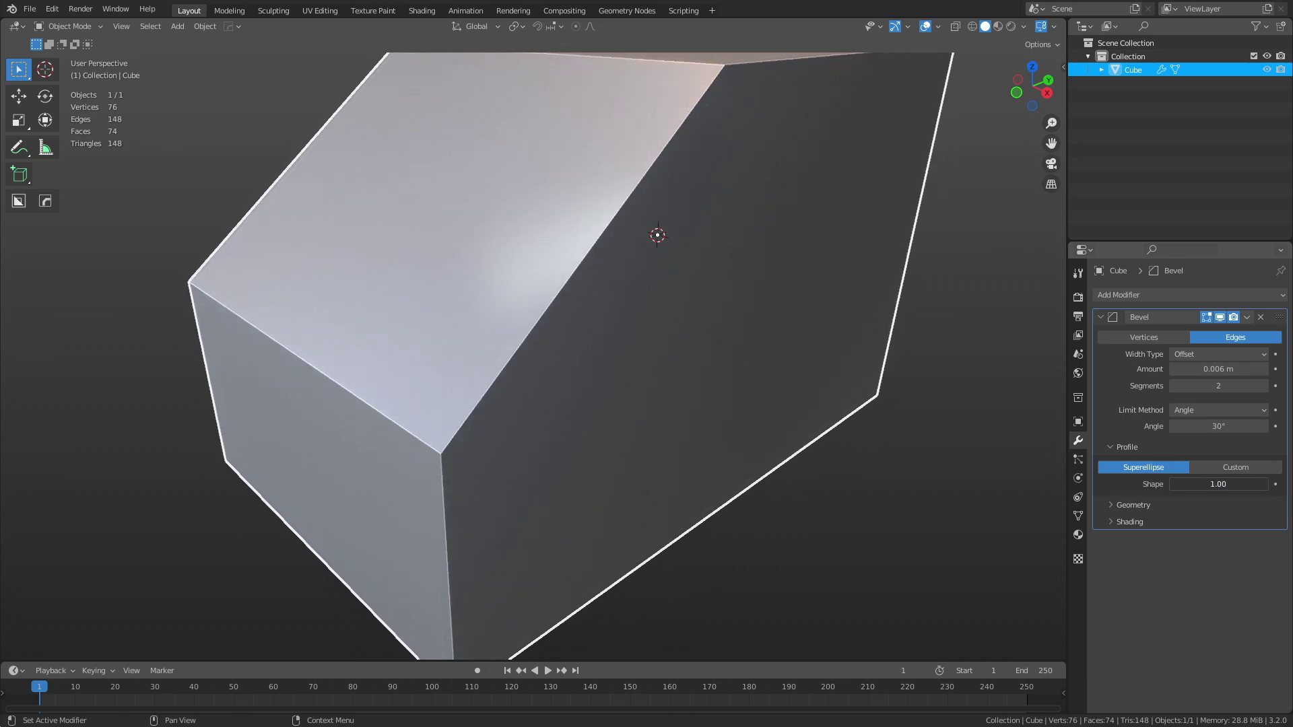
Step: Turn on the wireframe overlay and inspect the beveled block's edges with nothing selected
{"action": "left_click", "coordinate": [939, 27]}
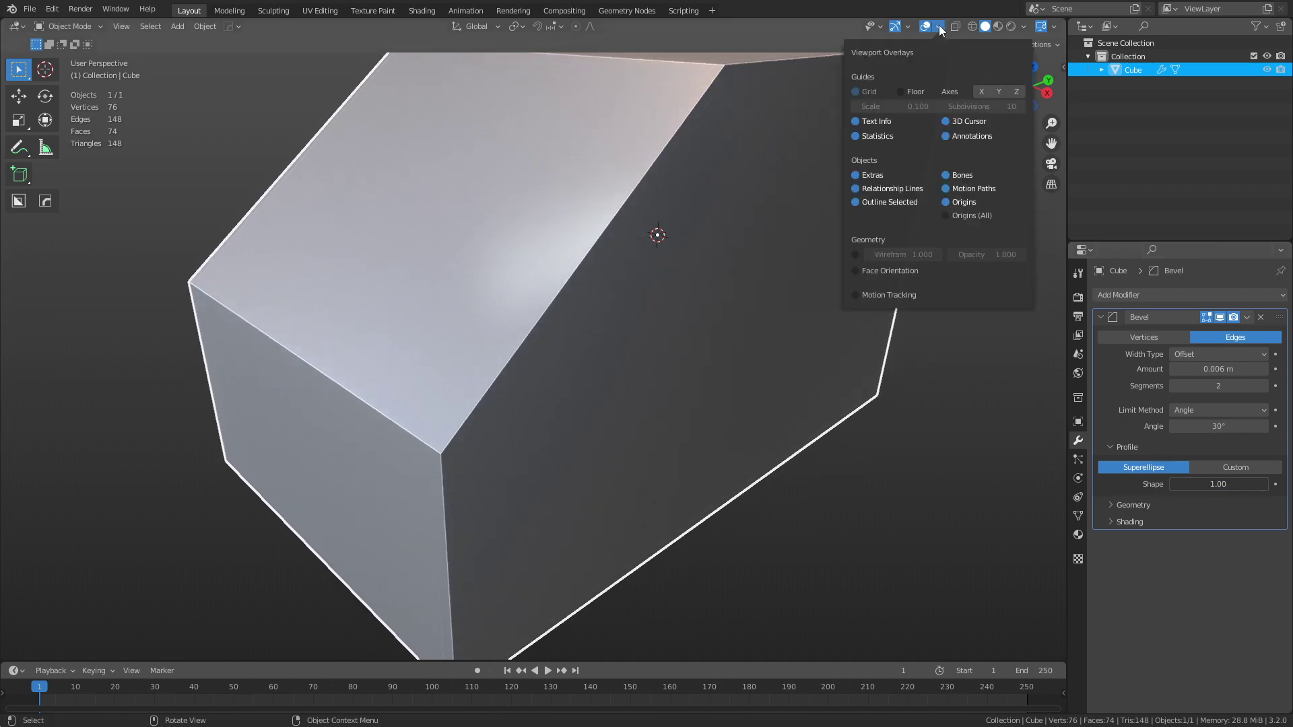
{"action": "right_click", "coordinate": [857, 257]}
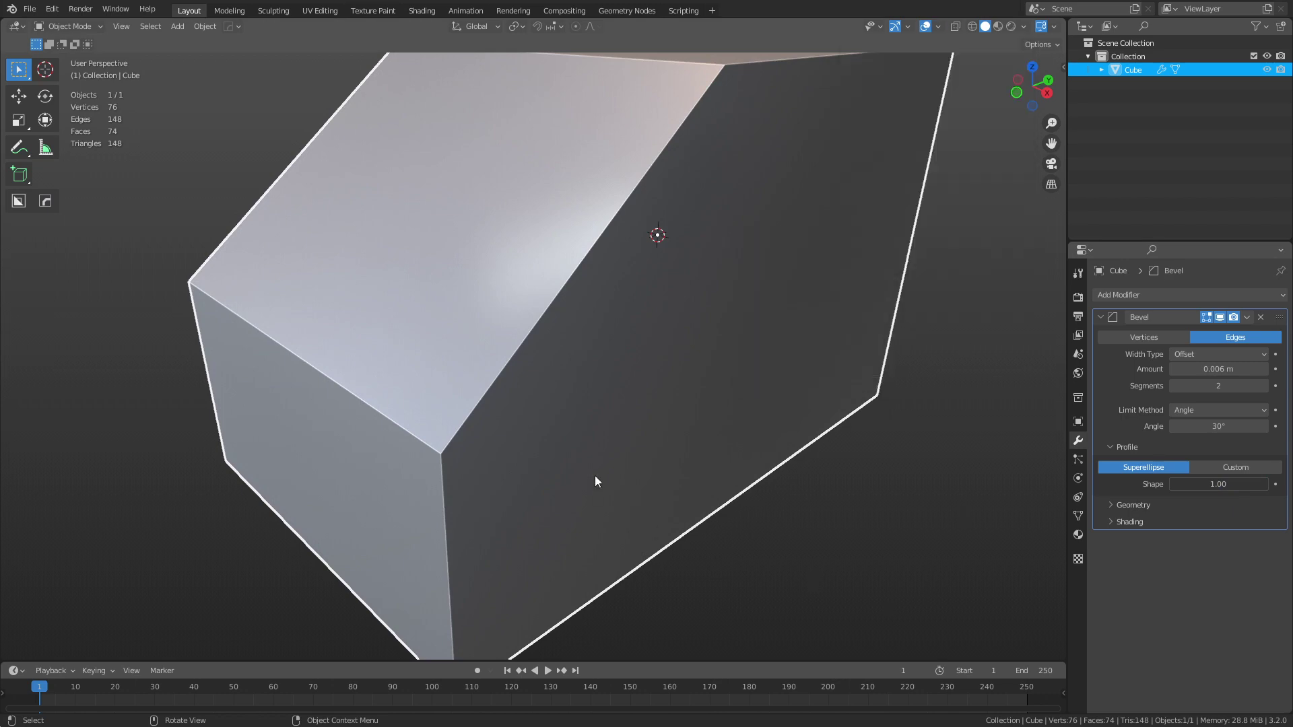
{"action": "key", "text": "shift+z"}
{"action": "left_click", "coordinate": [939, 549]}
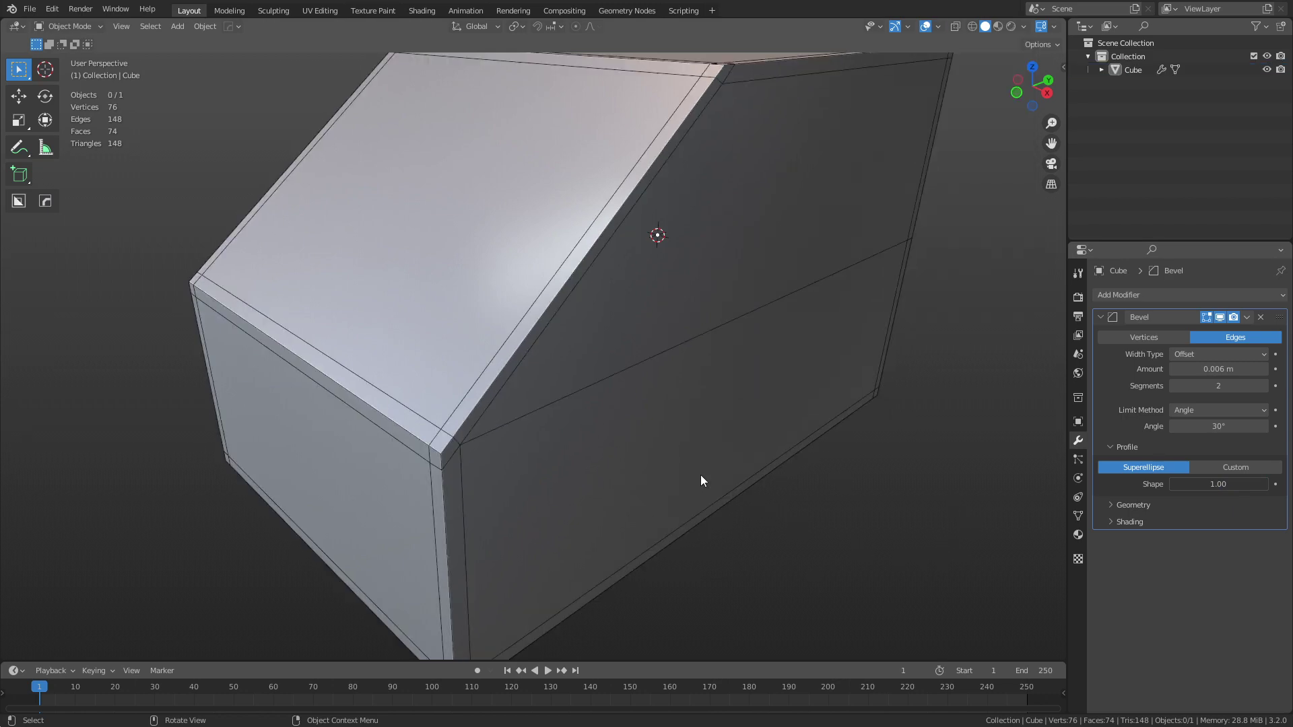
{"action": "middle_click_drag", "start_coordinate": [700, 480], "coordinate": [785, 393]}
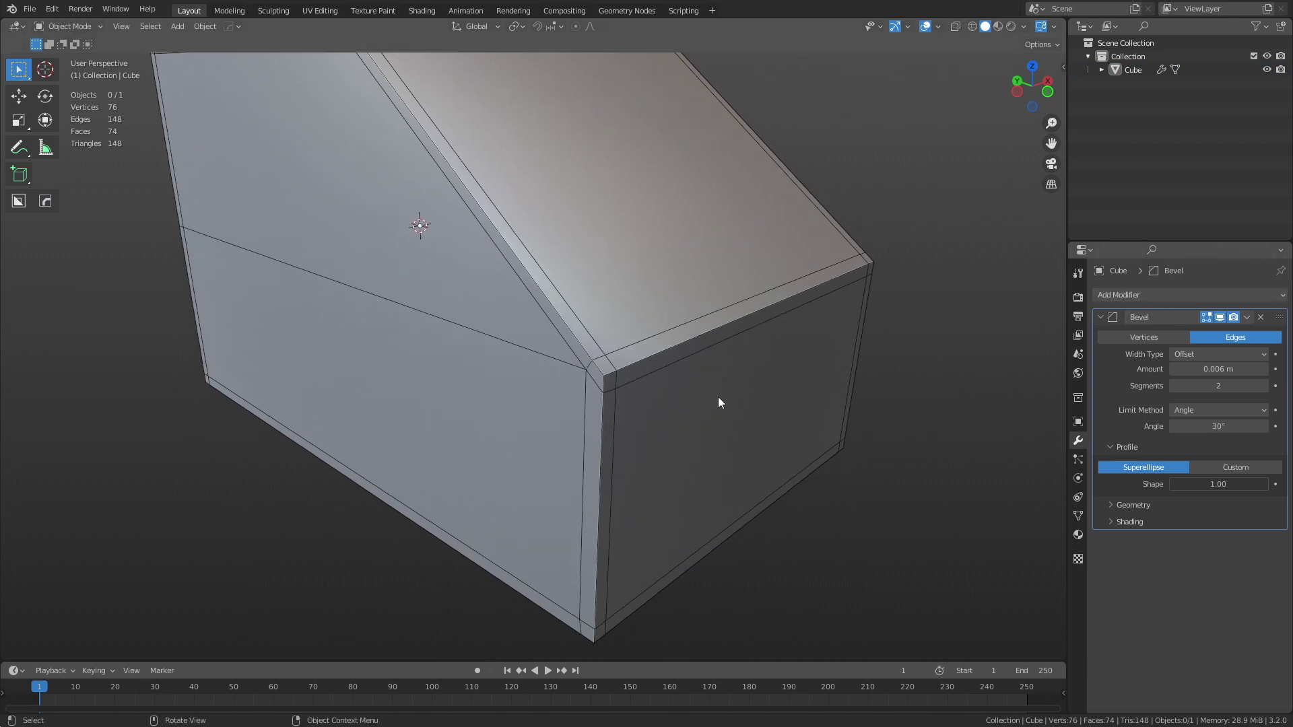
Step: Add a Subdivision Surface modifier after the Bevel and set its viewport levels to 3
{"action": "key", "text": "ctrl+Tab"}
{"action": "left_click", "coordinate": [1162, 299]}
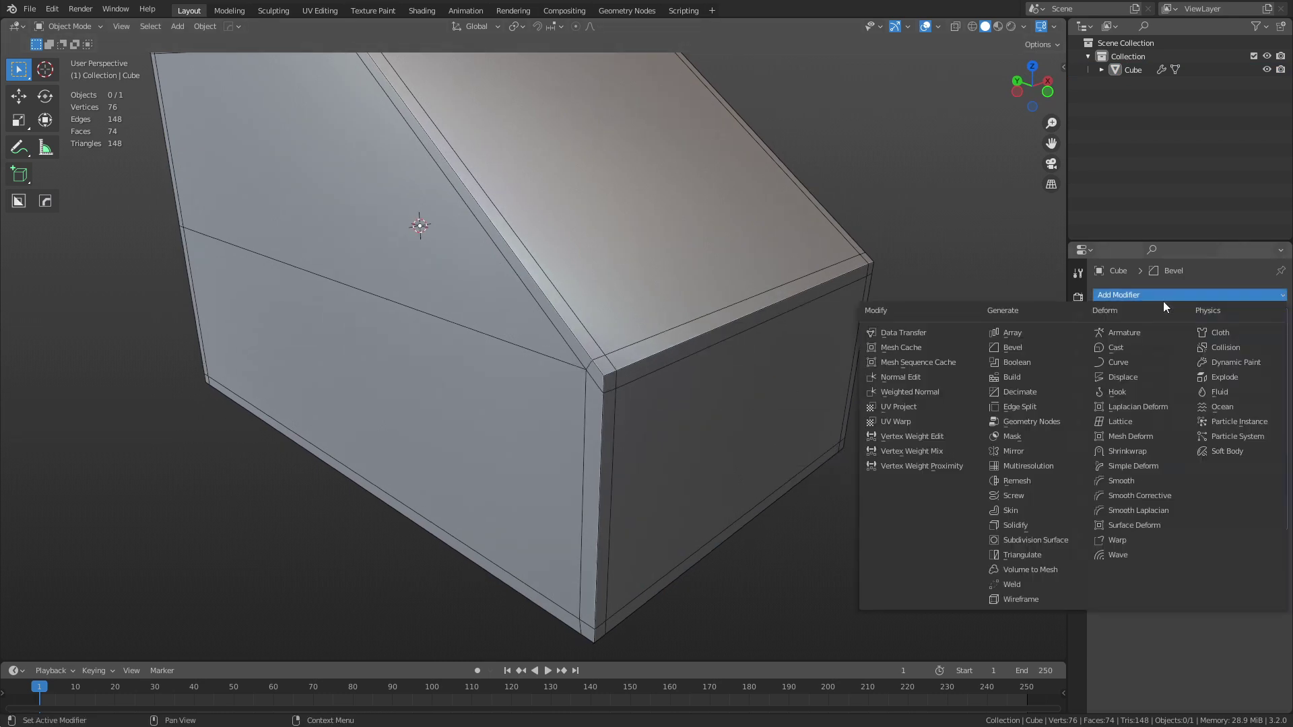
{"action": "left_click", "coordinate": [1061, 542]}
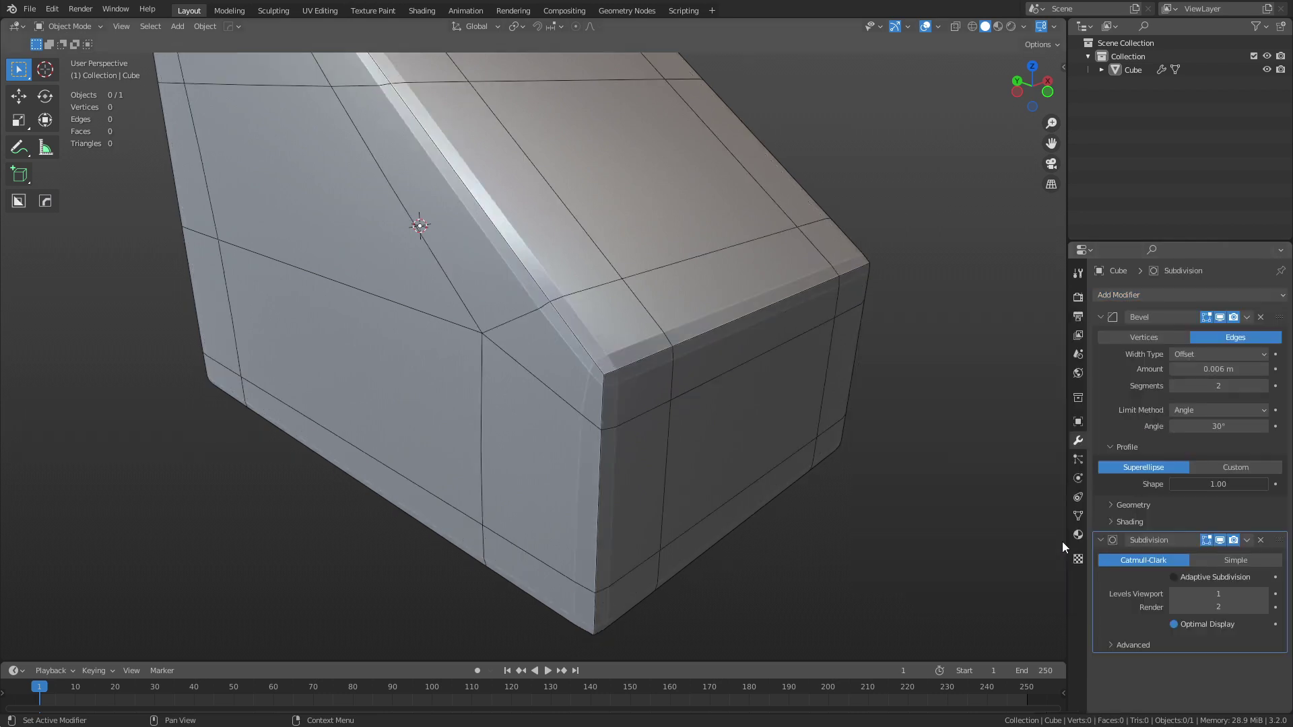
{"action": "left_click", "coordinate": [1263, 593]}
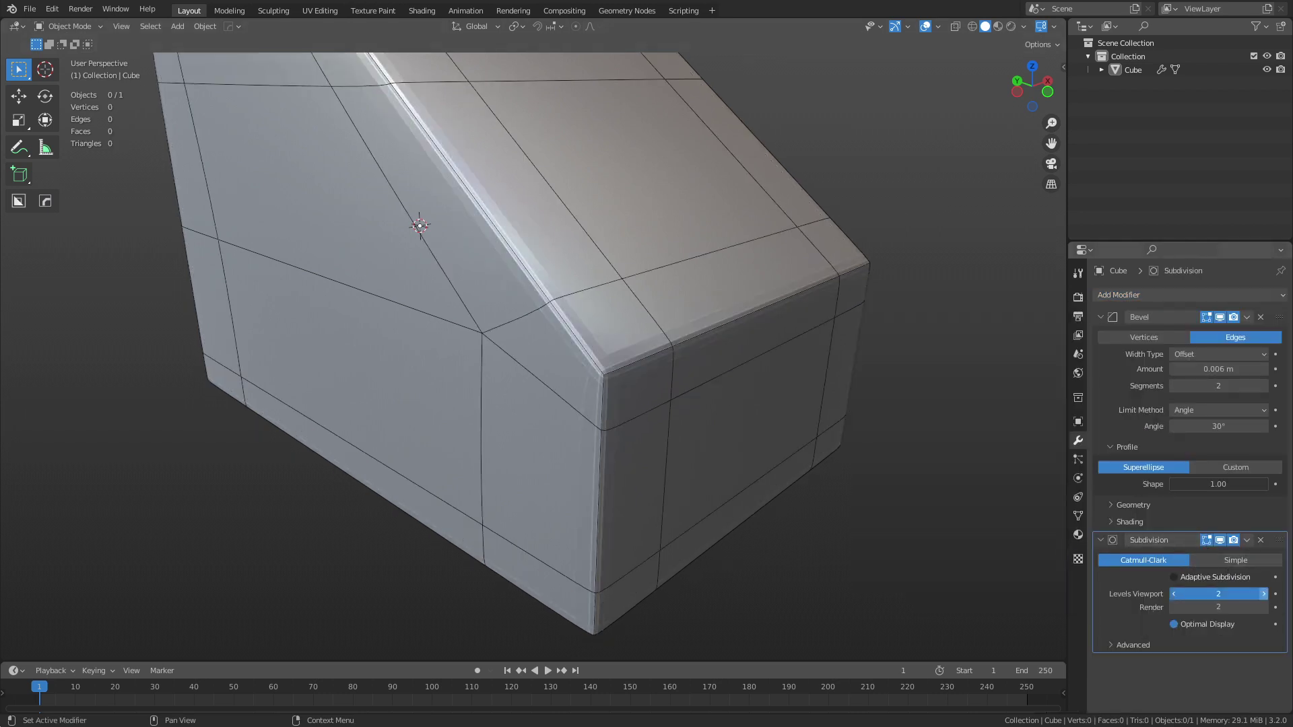
{"action": "left_click", "coordinate": [1263, 593]}
Step: Shade the subdivided block smooth and deselect it
{"action": "left_click", "coordinate": [656, 409]}
{"action": "right_click", "coordinate": [656, 409]}
{"action": "key", "text": "Escape"}
{"action": "key", "text": "ctrl+Tab"}
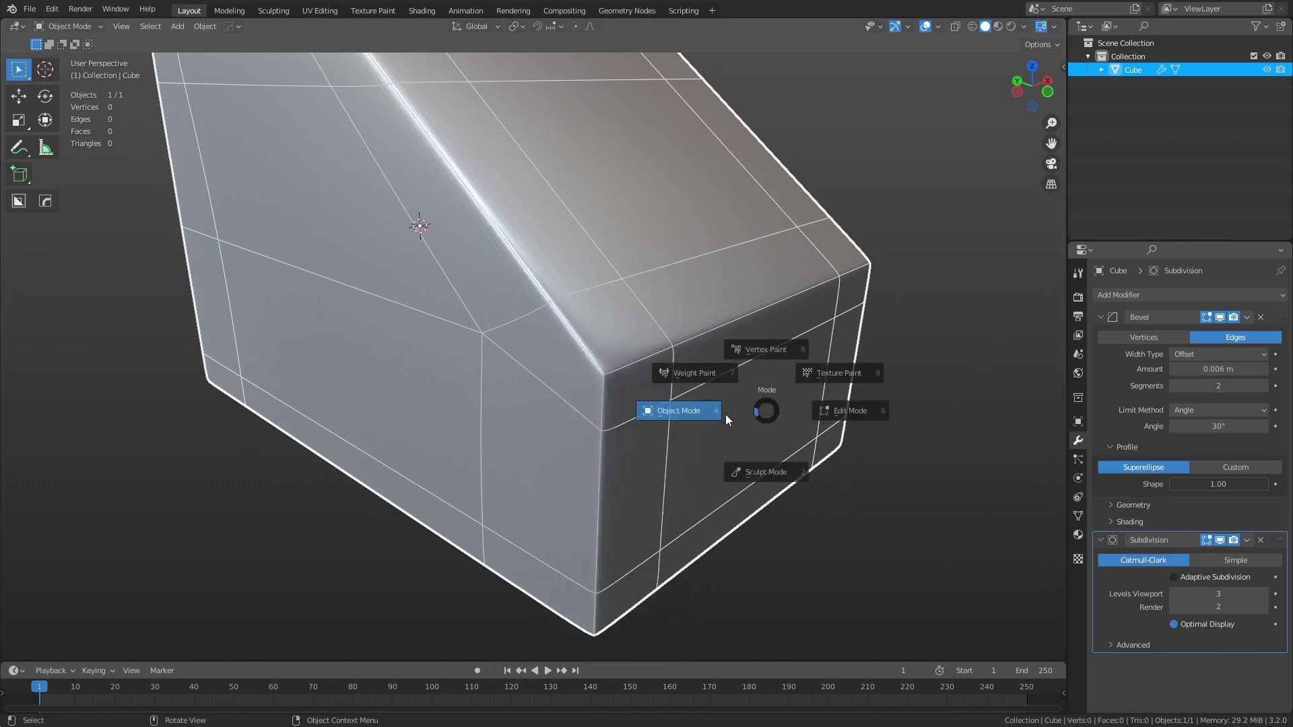
{"action": "left_click", "coordinate": [725, 414]}
{"action": "left_click", "coordinate": [872, 380]}
Step: Enter Edit Mode on the block and switch the mesh selection to edges
{"action": "middle_click_drag", "start_coordinate": [863, 378], "coordinate": [687, 372]}
{"action": "key", "text": "ctrl+Tab"}
{"action": "left_click", "coordinate": [763, 375]}
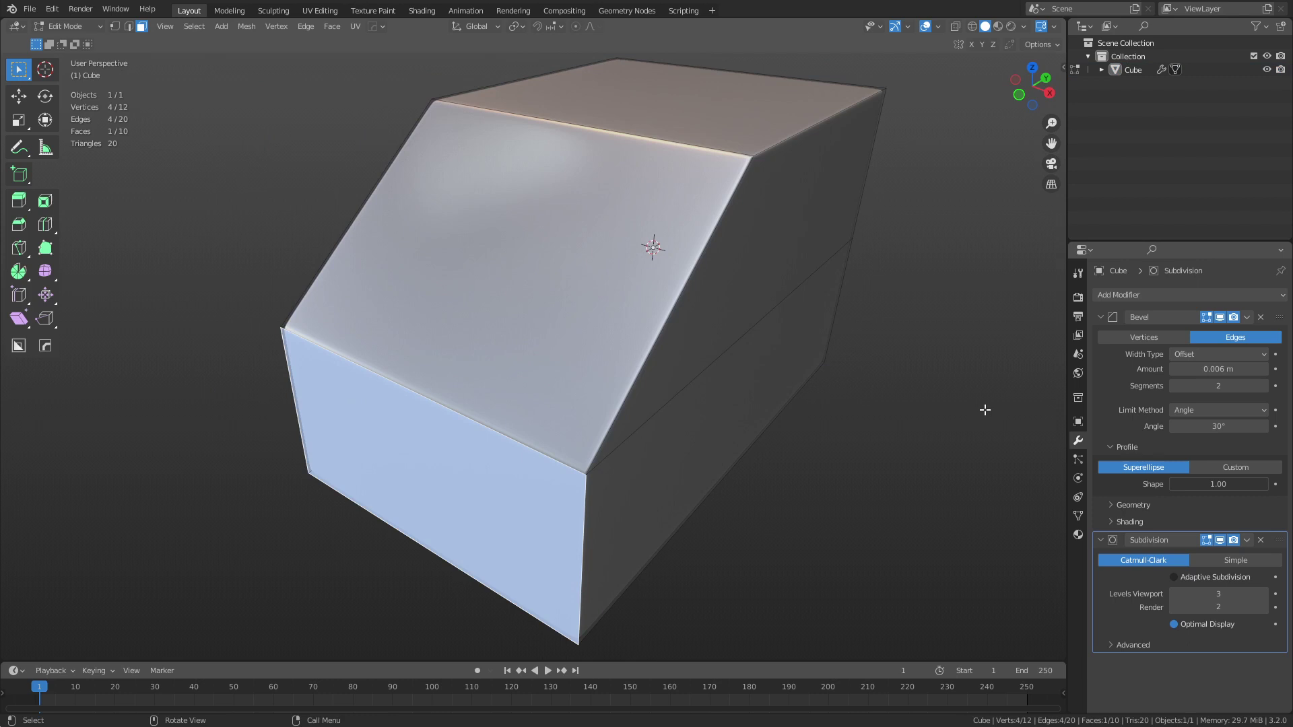
{"action": "middle_click_drag", "start_coordinate": [873, 423], "coordinate": [826, 428]}
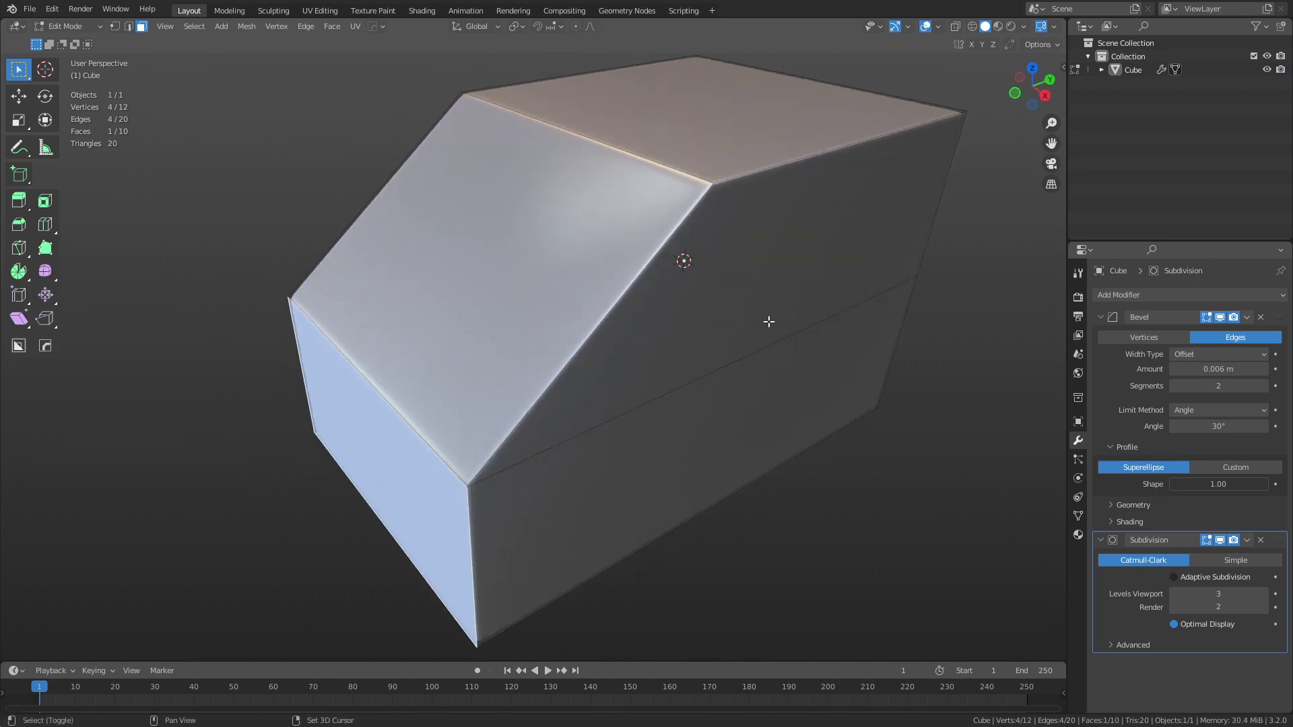
{"action": "middle_click_drag", "start_coordinate": [768, 322], "coordinate": [849, 415]}
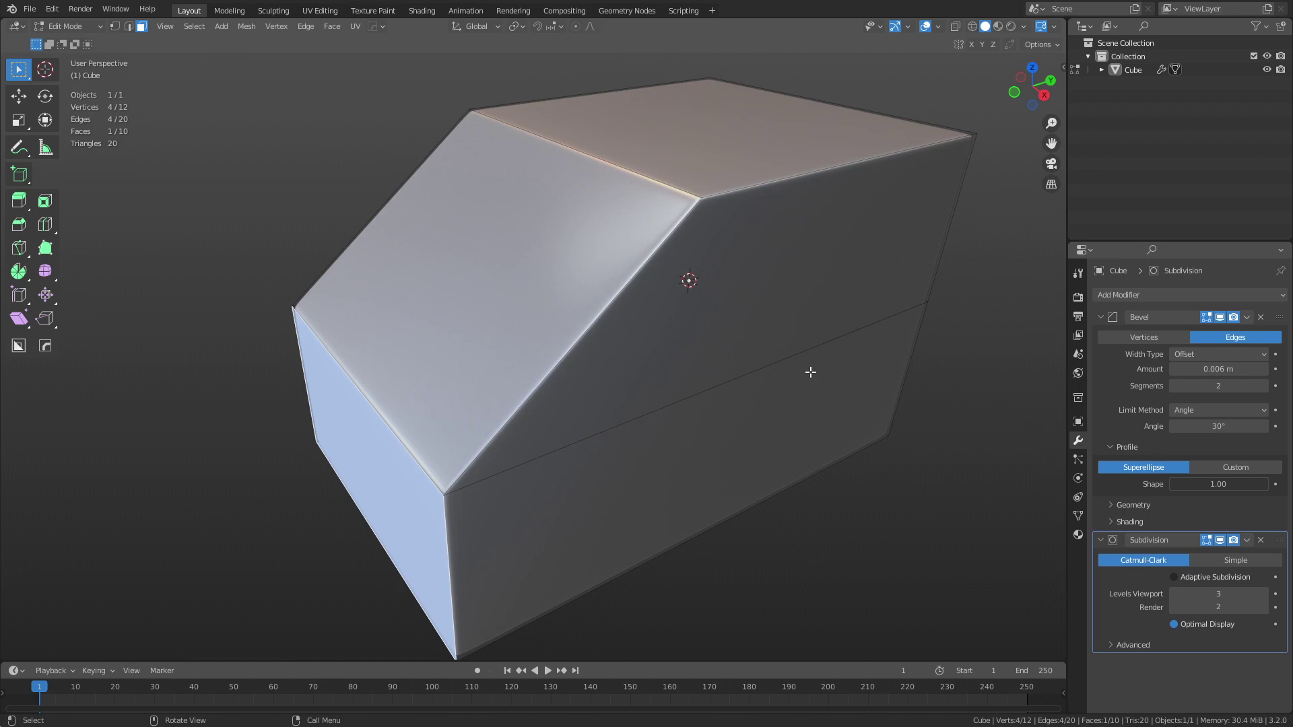
{"action": "key", "text": "2"}
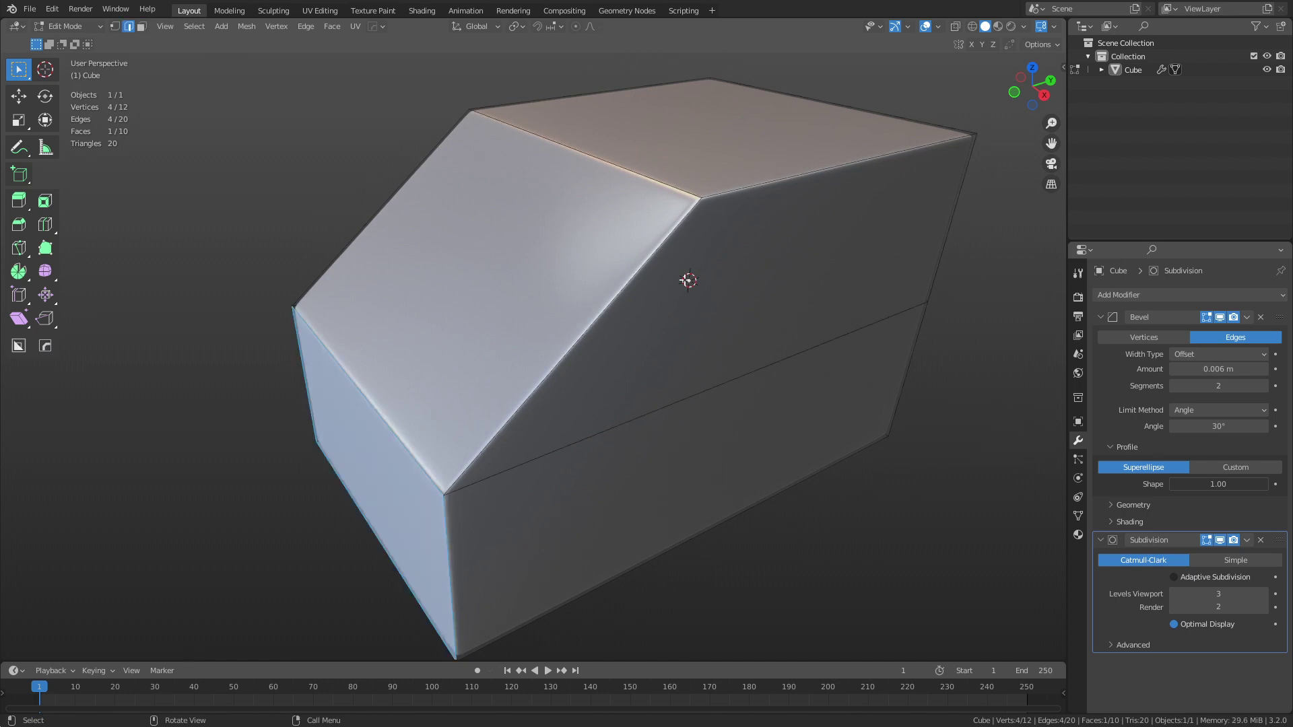
Step: Set the Bevel modifier's amount to 0.048 m and return to Object Mode
{"action": "mouse_move", "coordinate": [1193, 369]}
{"action": "left_mouse_down"}
{"action": "mouse_move", "coordinate": [1273, 369]}
{"action": "mouse_move", "coordinate": [1196, 369]}
{"action": "mouse_move", "coordinate": [1219, 369]}
{"action": "mouse_move", "coordinate": [1207, 369]}
{"action": "left_mouse_up"}
{"action": "middle_click_drag", "start_coordinate": [802, 425], "coordinate": [850, 413], "text": "shift"}
{"action": "key", "text": "ctrl+Tab"}
{"action": "left_click", "coordinate": [769, 414]}
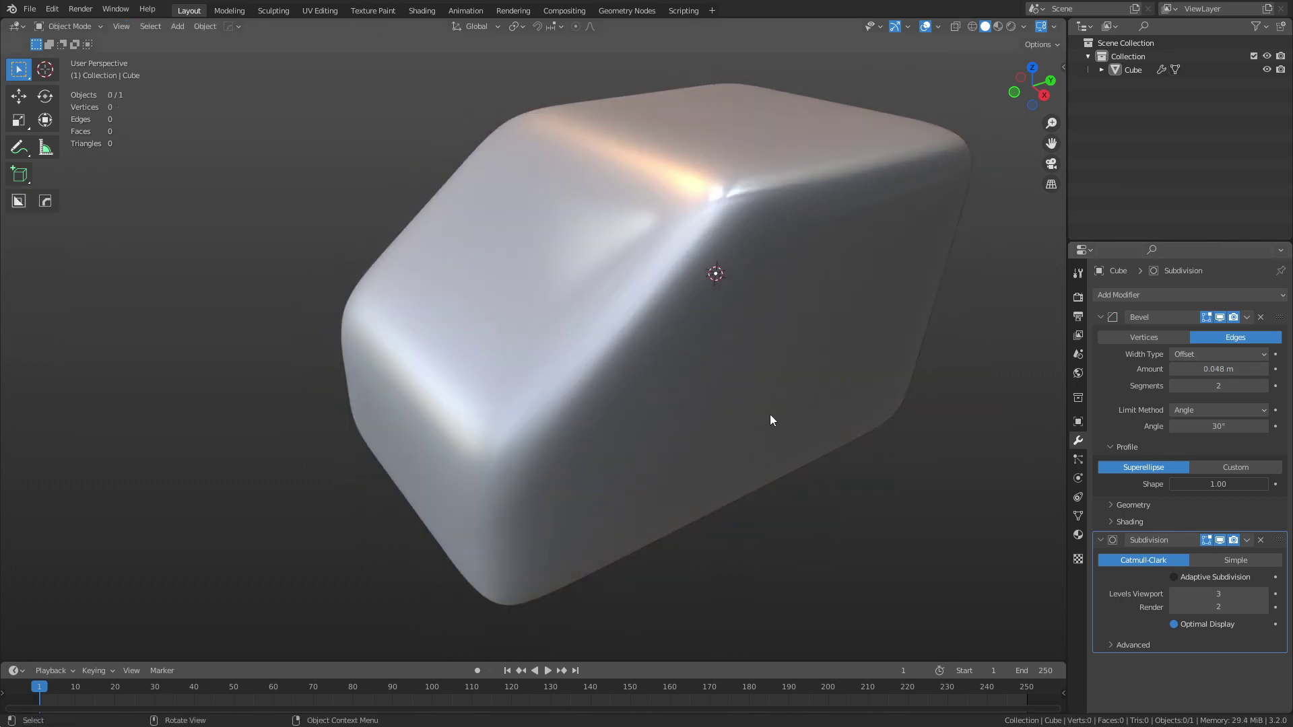
Step: In Edit Mode, show the item's transform data and set the Bevel modifier's limit method to Weight
{"action": "key", "text": "ctrl+Tab"}
{"action": "left_click", "coordinate": [820, 412]}
{"action": "key", "text": "n"}
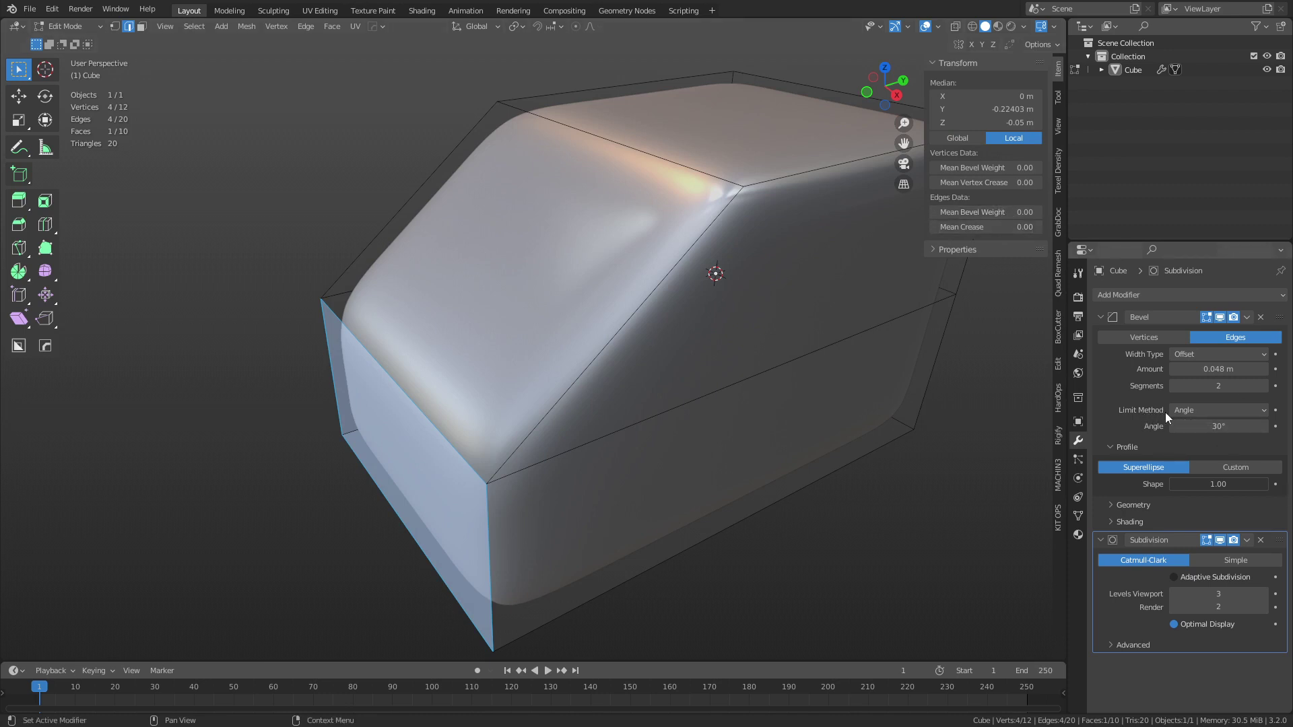
{"action": "left_click", "coordinate": [1185, 412]}
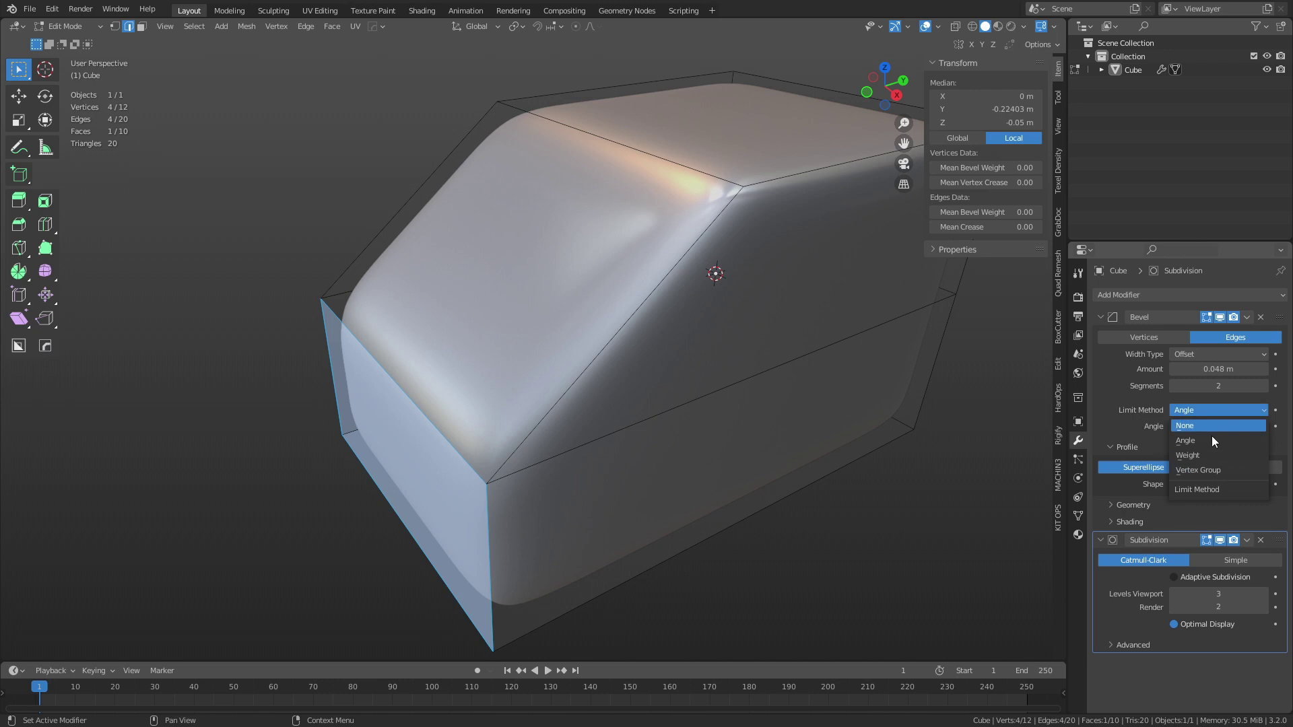
{"action": "left_click", "coordinate": [1205, 454]}
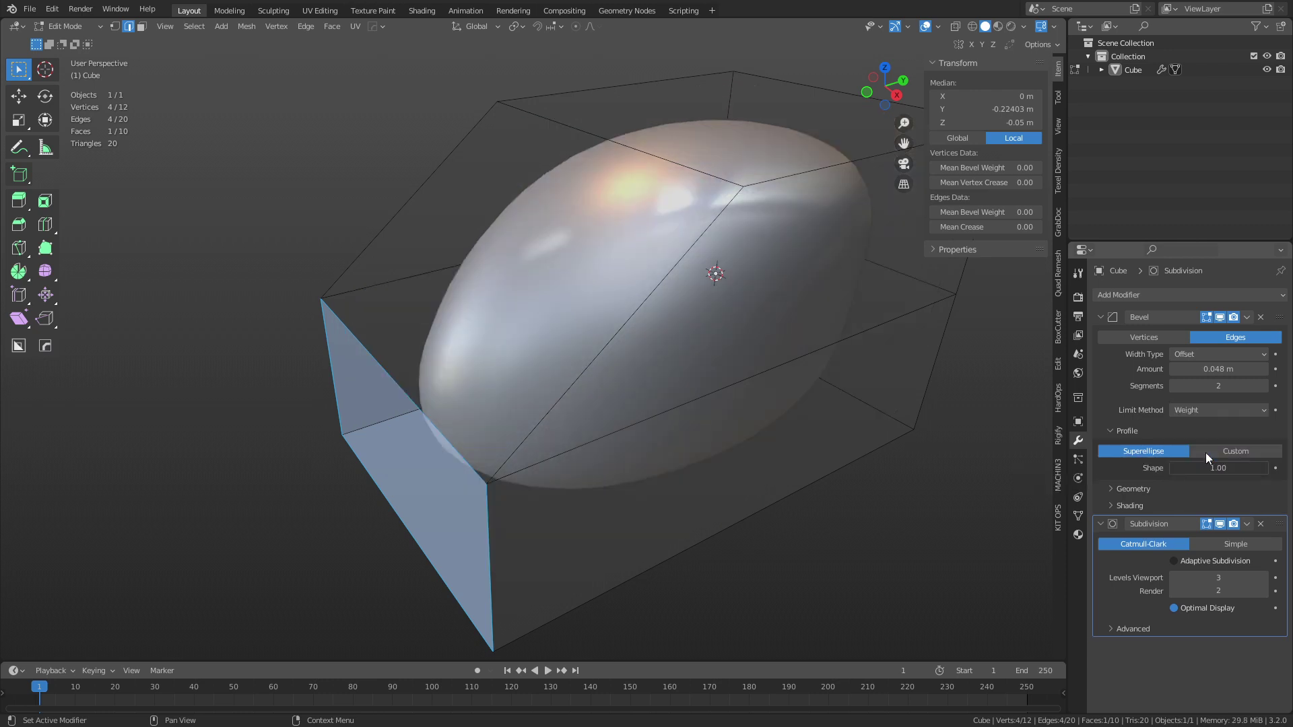
Step: Set the mean bevel weight of all the block's edges to 0.35 and clear the selection
{"action": "left_click", "coordinate": [472, 535]}
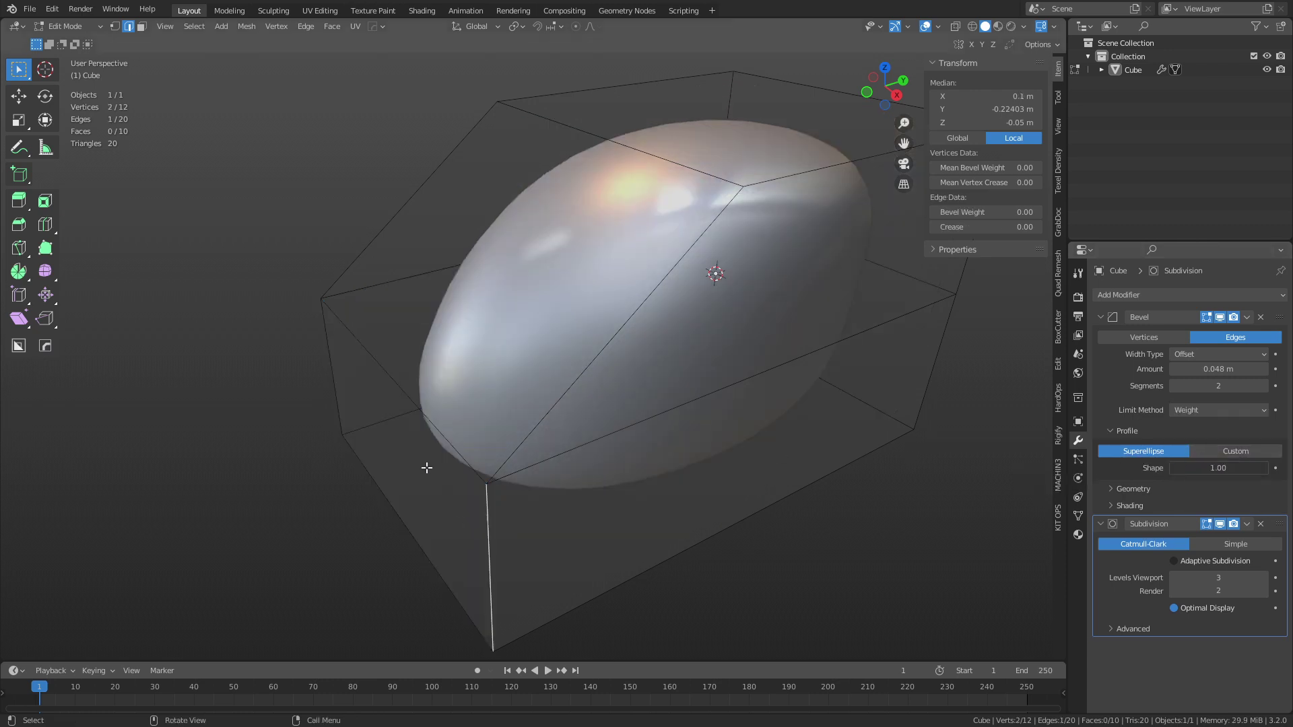
{"action": "left_click", "coordinate": [324, 366], "text": "shift"}
{"action": "left_click", "coordinate": [380, 236], "text": "shift"}
{"action": "left_click", "coordinate": [657, 291], "text": "shift"}
{"action": "key", "text": "a"}
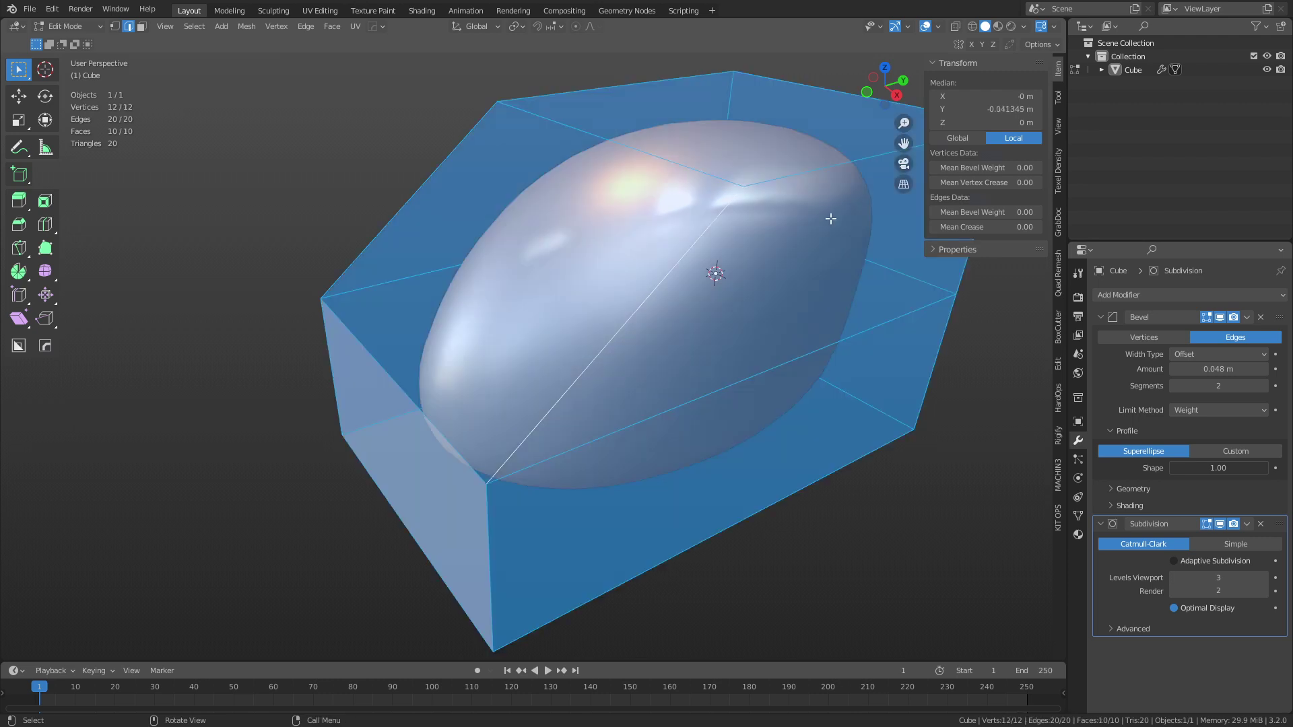
{"action": "left_click_drag", "start_coordinate": [1003, 212], "coordinate": [1034, 212]}
{"action": "left_click", "coordinate": [837, 561]}
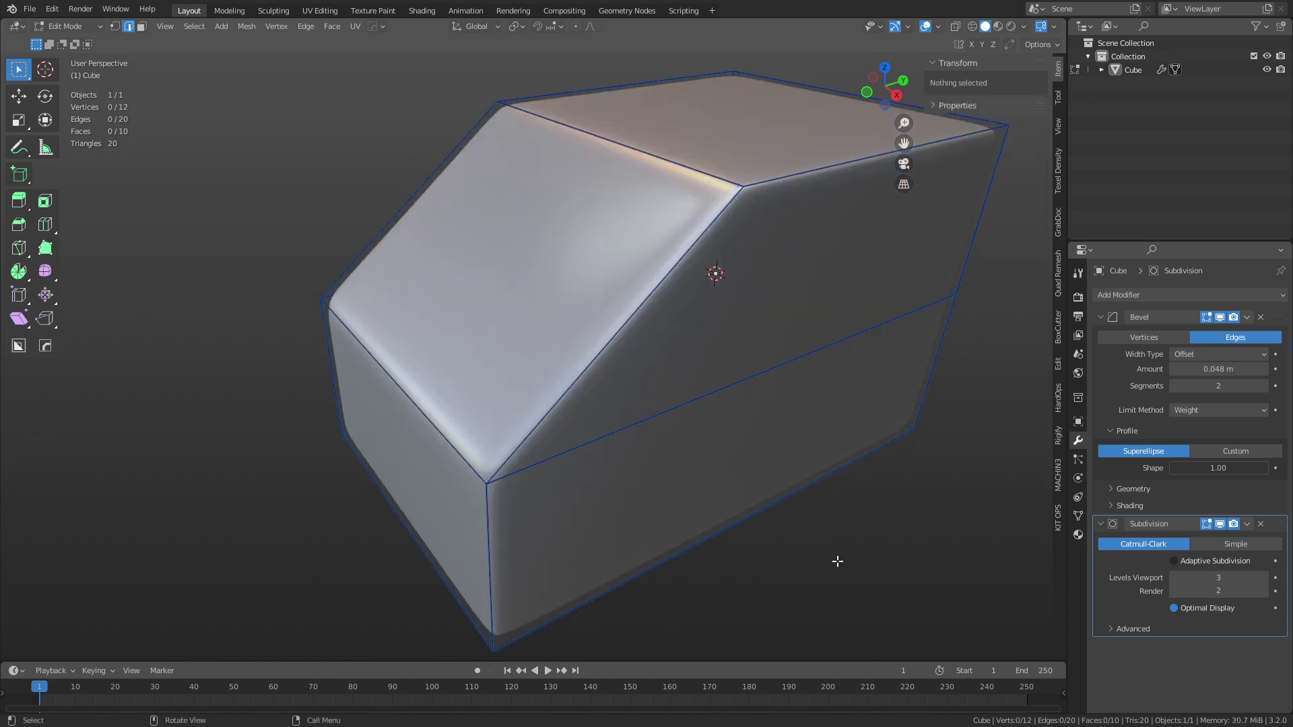
Step: Set the mean bevel weight to 1.00 for both front vertical edges, both sloped side edges and both long top edges
{"action": "key", "text": "Tab"}
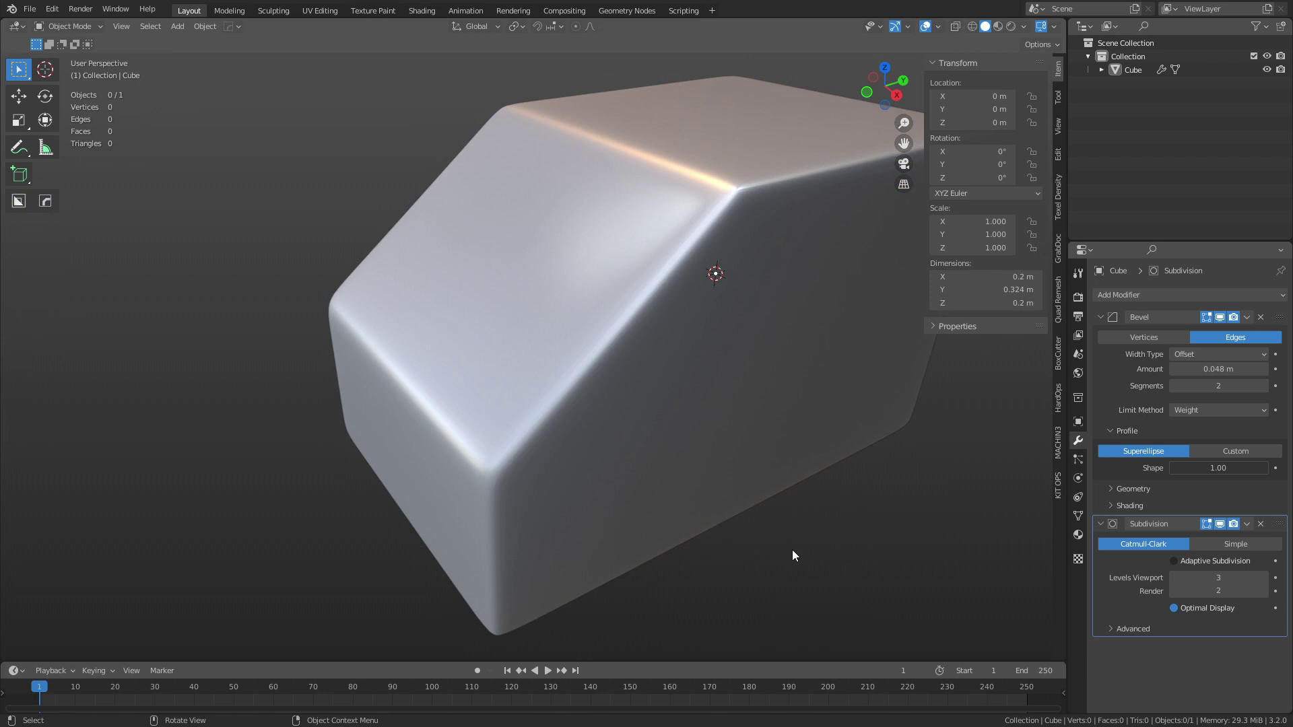
{"action": "key", "text": "Tab"}
{"action": "left_click", "coordinate": [490, 529]}
{"action": "left_click", "coordinate": [542, 397], "text": "shift"}
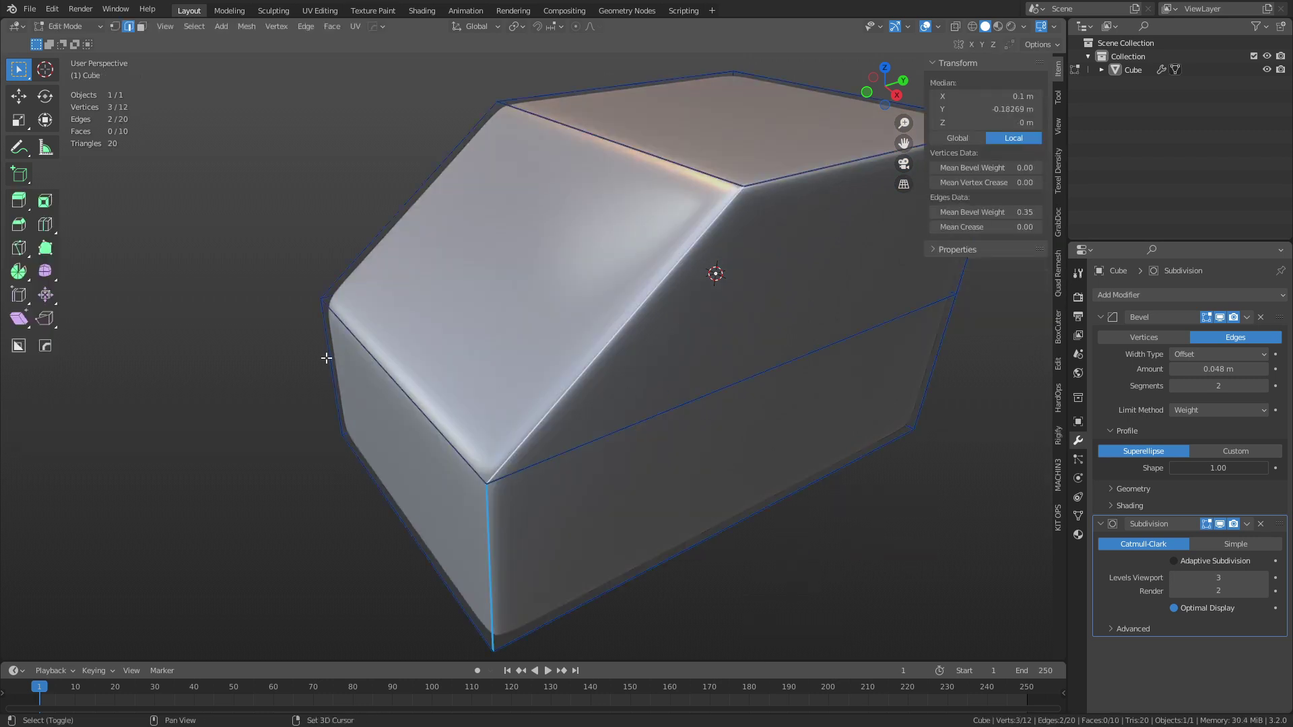
{"action": "left_click", "coordinate": [326, 364], "text": "shift"}
{"action": "left_click", "coordinate": [404, 225], "text": "shift"}
{"action": "left_click", "coordinate": [800, 168], "text": "shift"}
{"action": "left_click", "coordinate": [614, 86], "text": "shift"}
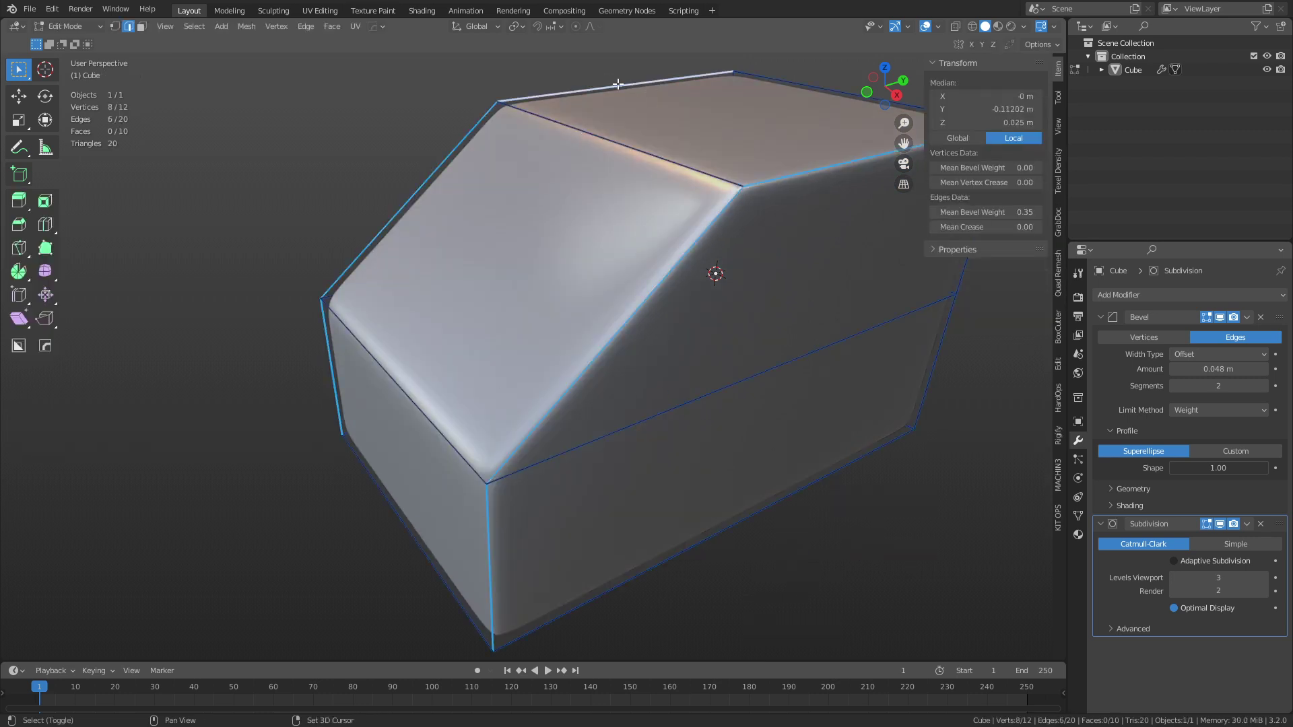
{"action": "left_click_drag", "start_coordinate": [987, 212], "coordinate": [1037, 212]}
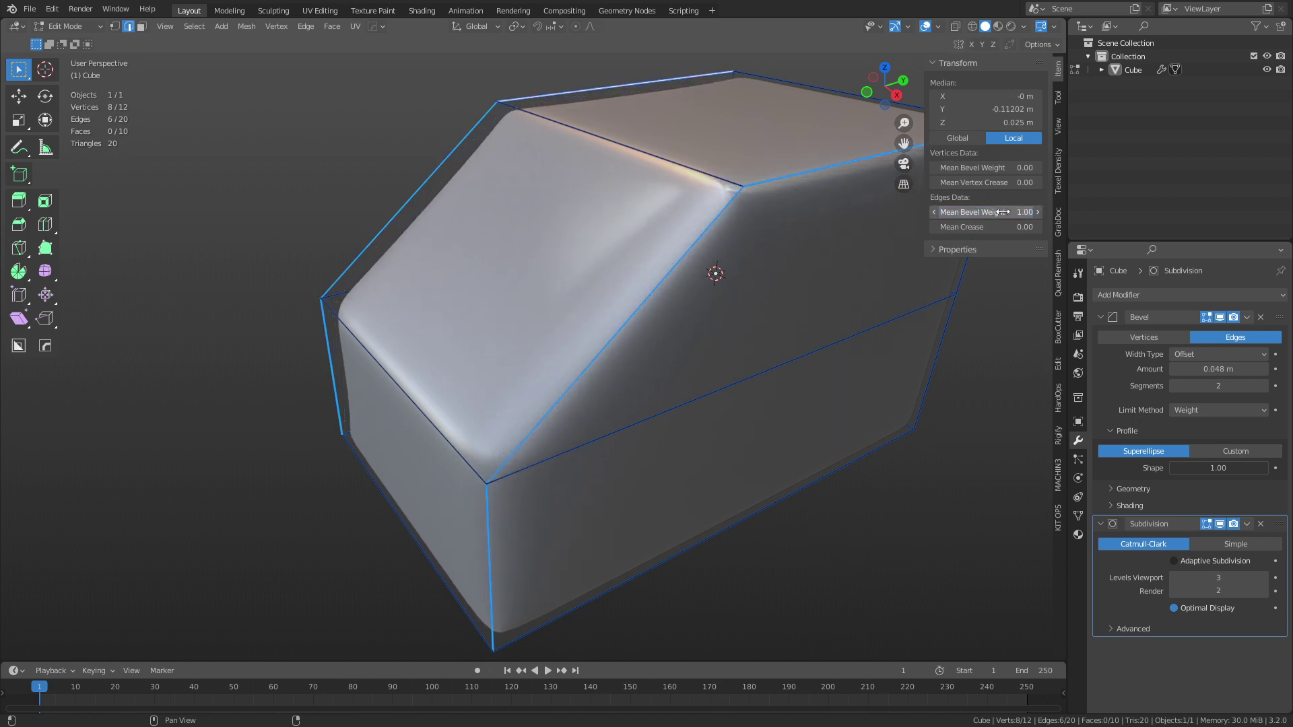
Step: Raise the bevel weight of the edge between the sloped face and the top face
{"action": "key", "text": "ctrl+Tab"}
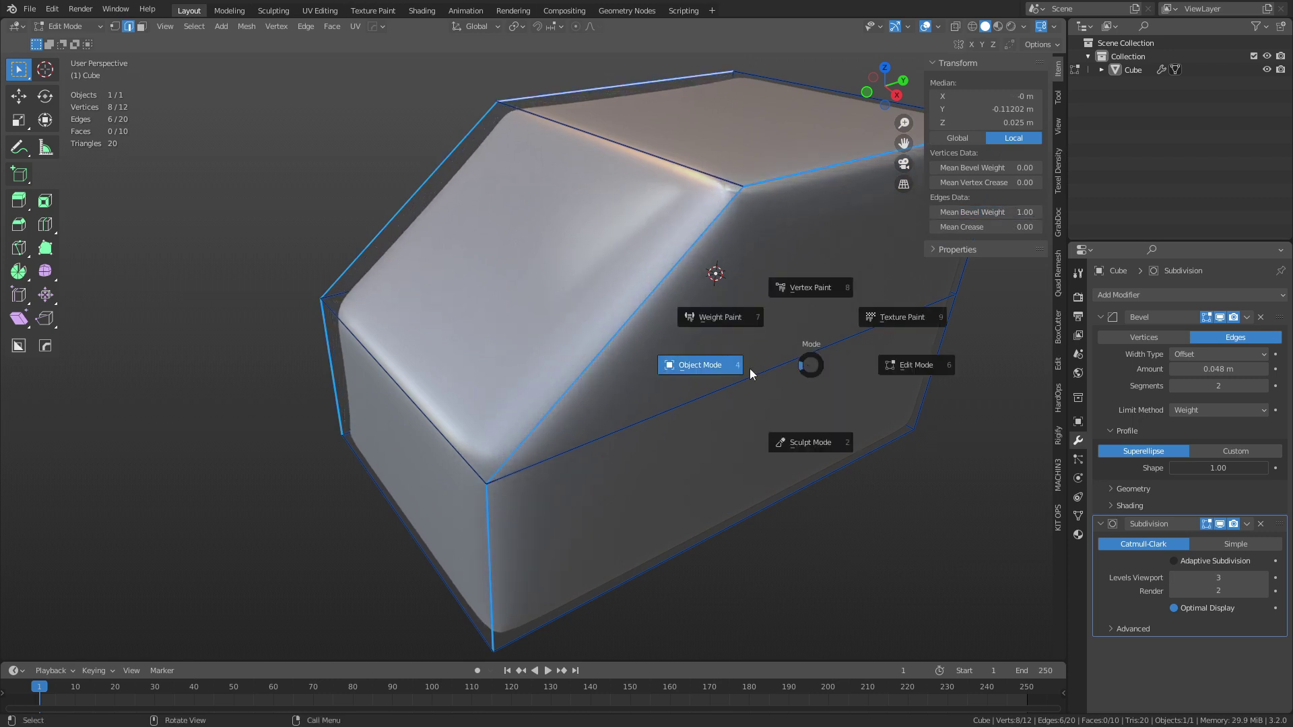
{"action": "left_click", "coordinate": [750, 369]}
{"action": "scroll", "coordinate": [843, 505], "scroll_direction": "down", "scroll_amount": 5}
{"action": "scroll", "coordinate": [740, 451], "scroll_direction": "up", "scroll_amount": 5}
{"action": "key", "text": "ctrl+Tab"}
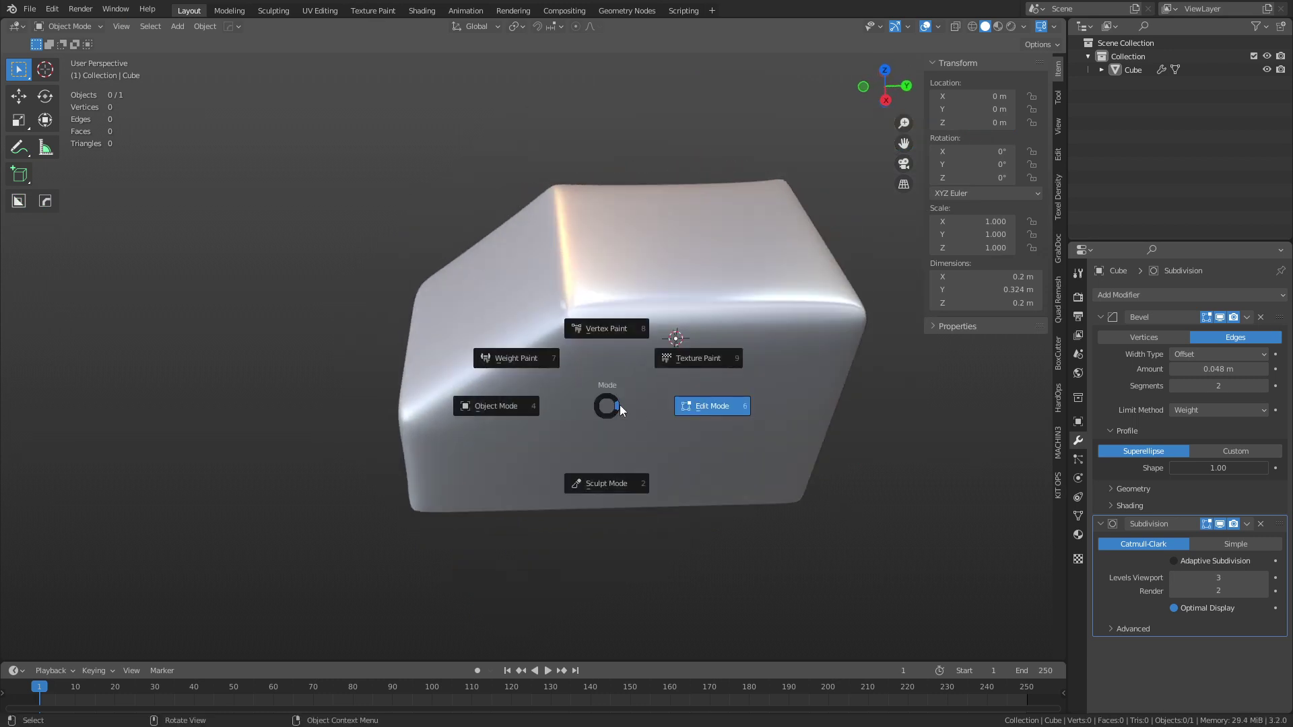
{"action": "left_click", "coordinate": [707, 404]}
{"action": "left_click", "coordinate": [585, 250]}
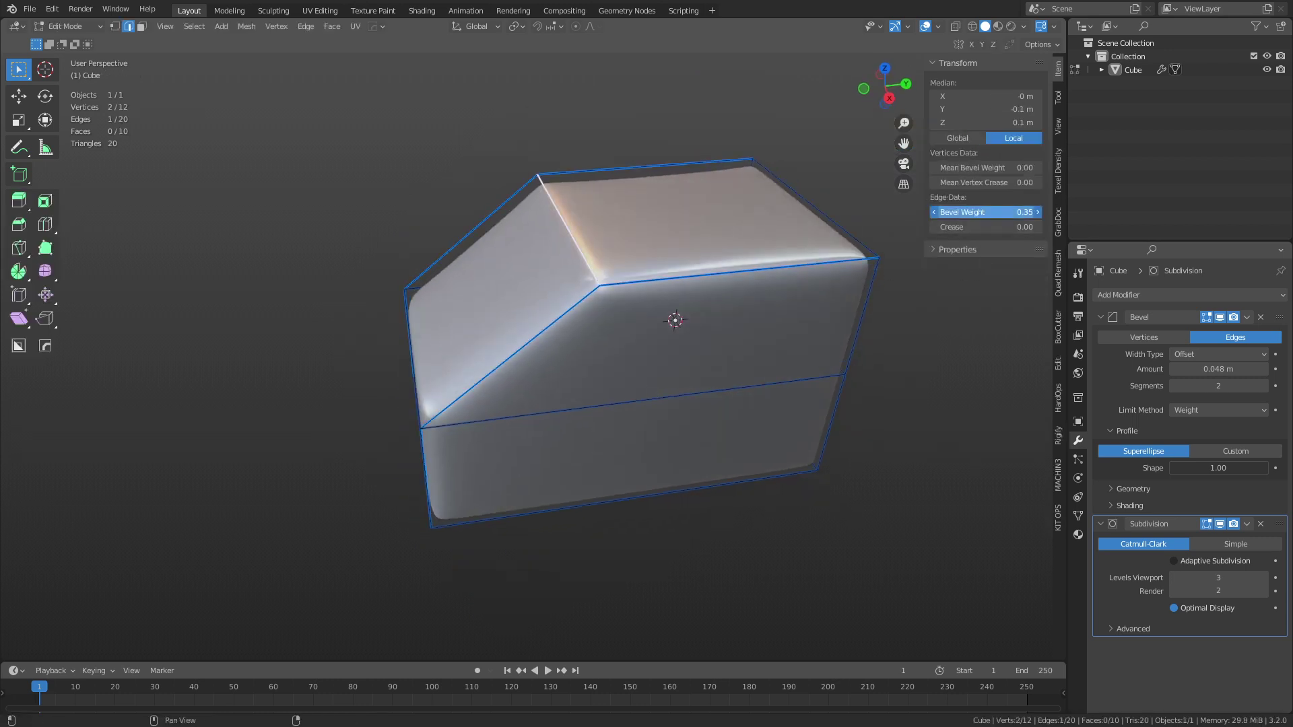
{"action": "left_click_drag", "start_coordinate": [979, 212], "coordinate": [1037, 213]}
Step: Set the bevel weight of the edge between the sloped face and the front face to 1.00 and return to Object Mode
{"action": "middle_click_drag", "start_coordinate": [627, 398], "coordinate": [680, 373]}
{"action": "left_click", "coordinate": [492, 341]}
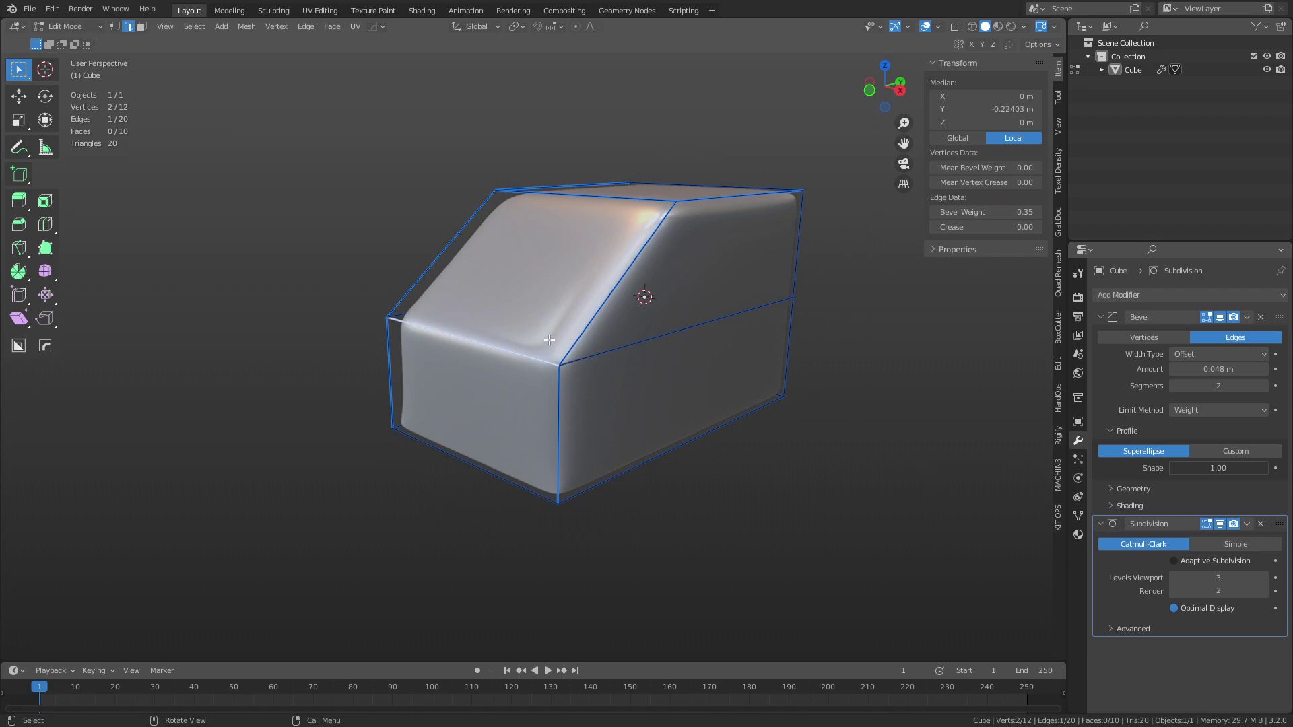
{"action": "left_click_drag", "start_coordinate": [984, 212], "coordinate": [1037, 213]}
{"action": "key", "text": "ctrl+Tab"}
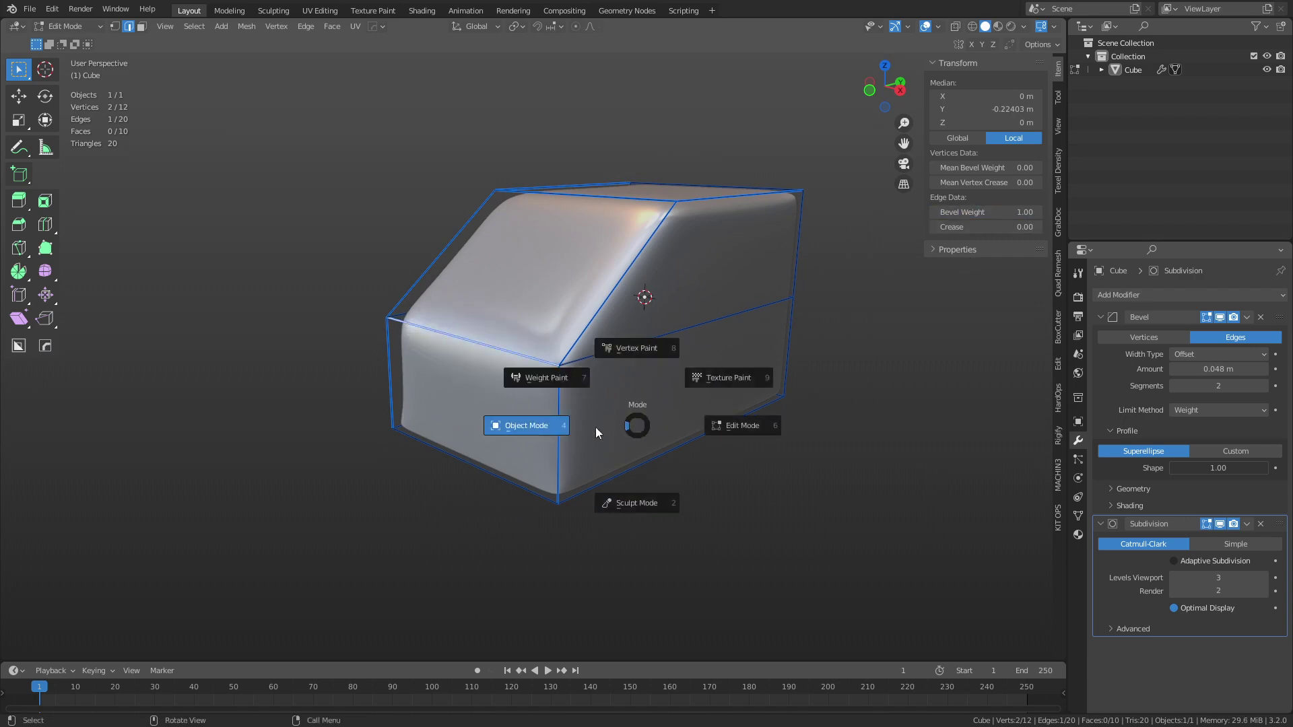
{"action": "left_click", "coordinate": [595, 427]}
{"action": "left_click", "coordinate": [767, 528]}
Step: Change the mean bevel weight of all the block's edges in Edit Mode and return to Object Mode
{"action": "key", "text": "shift+w"}
{"action": "middle_click_drag", "start_coordinate": [668, 515], "coordinate": [659, 465]}
{"action": "key", "text": "Tab"}
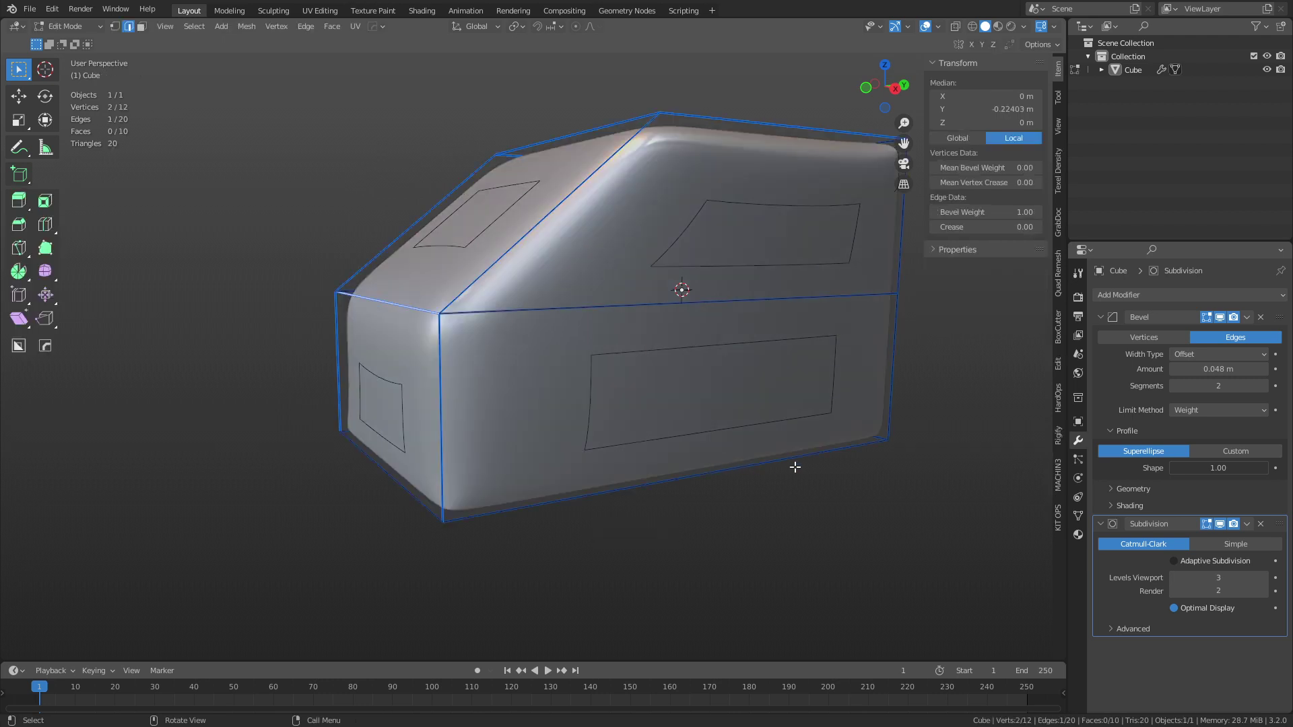
{"action": "key", "text": "a"}
{"action": "left_click_drag", "start_coordinate": [983, 212], "coordinate": [1024, 212]}
{"action": "key", "text": "ctrl+Tab"}
{"action": "left_click", "coordinate": [622, 423]}
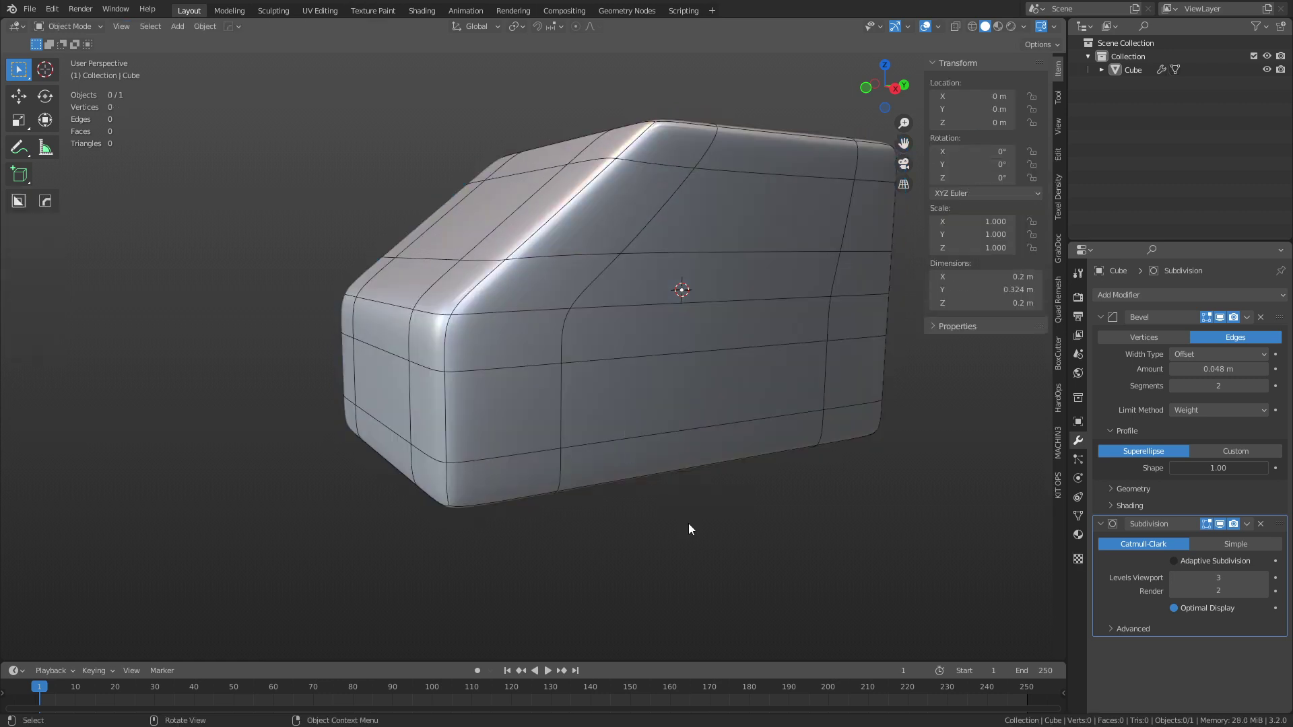
Step: Examine the rounded edges and shading of the deselected block from the side, back and front
{"action": "left_click", "coordinate": [697, 531]}
{"action": "middle_click_drag", "start_coordinate": [717, 393], "coordinate": [620, 438]}
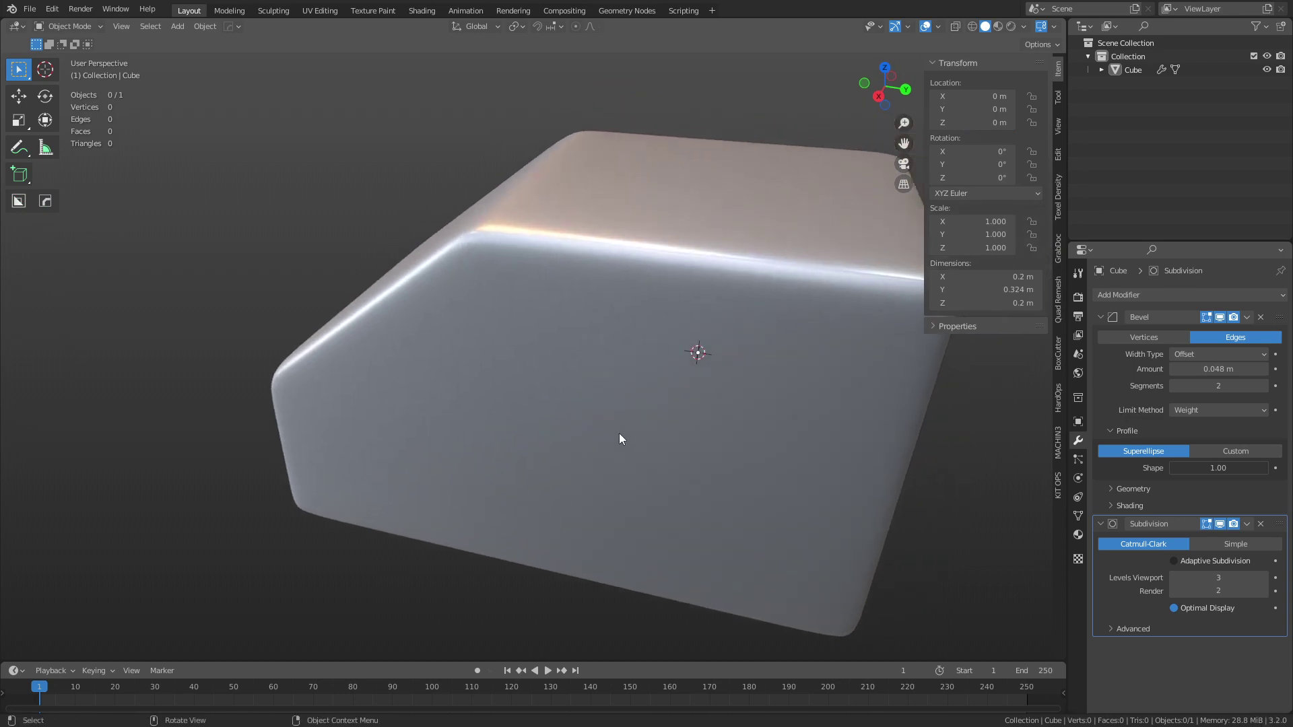
{"action": "middle_click_drag", "start_coordinate": [735, 482], "coordinate": [669, 444], "text": "shift"}
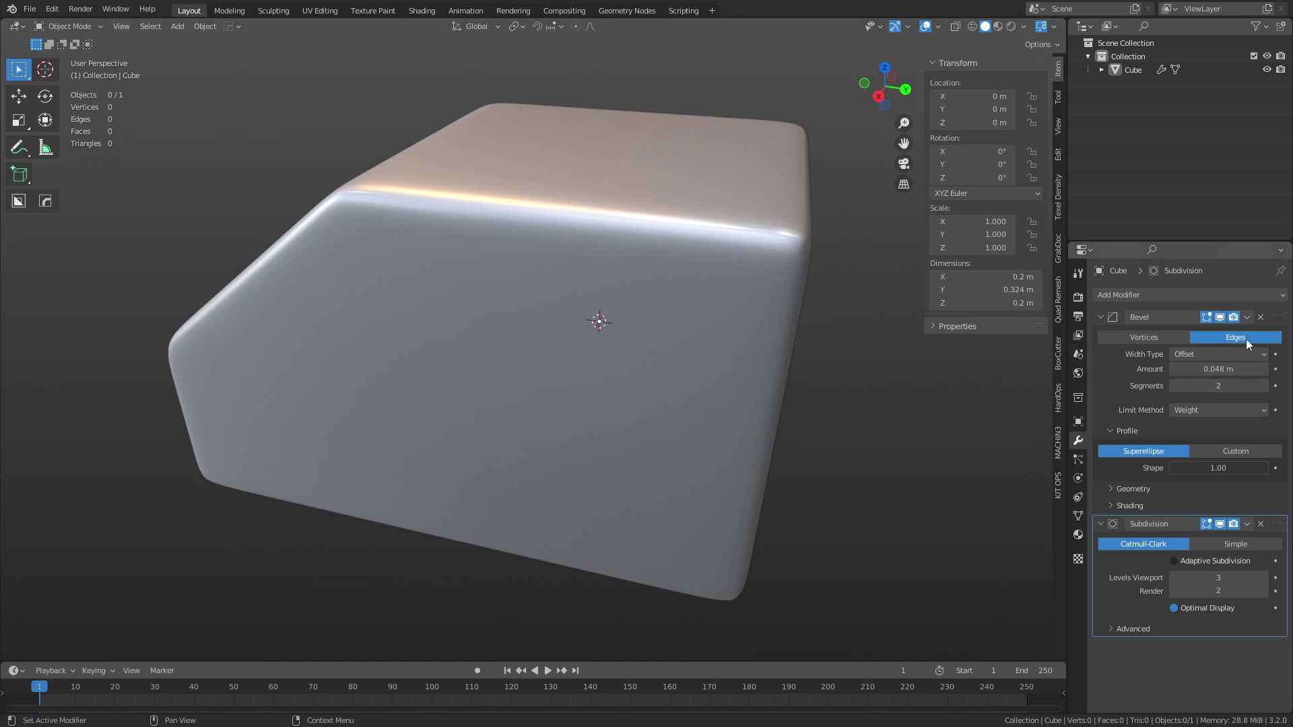
{"action": "scroll", "coordinate": [705, 367], "scroll_direction": "down", "scroll_amount": 3}
{"action": "middle_click_drag", "start_coordinate": [754, 401], "coordinate": [732, 371]}
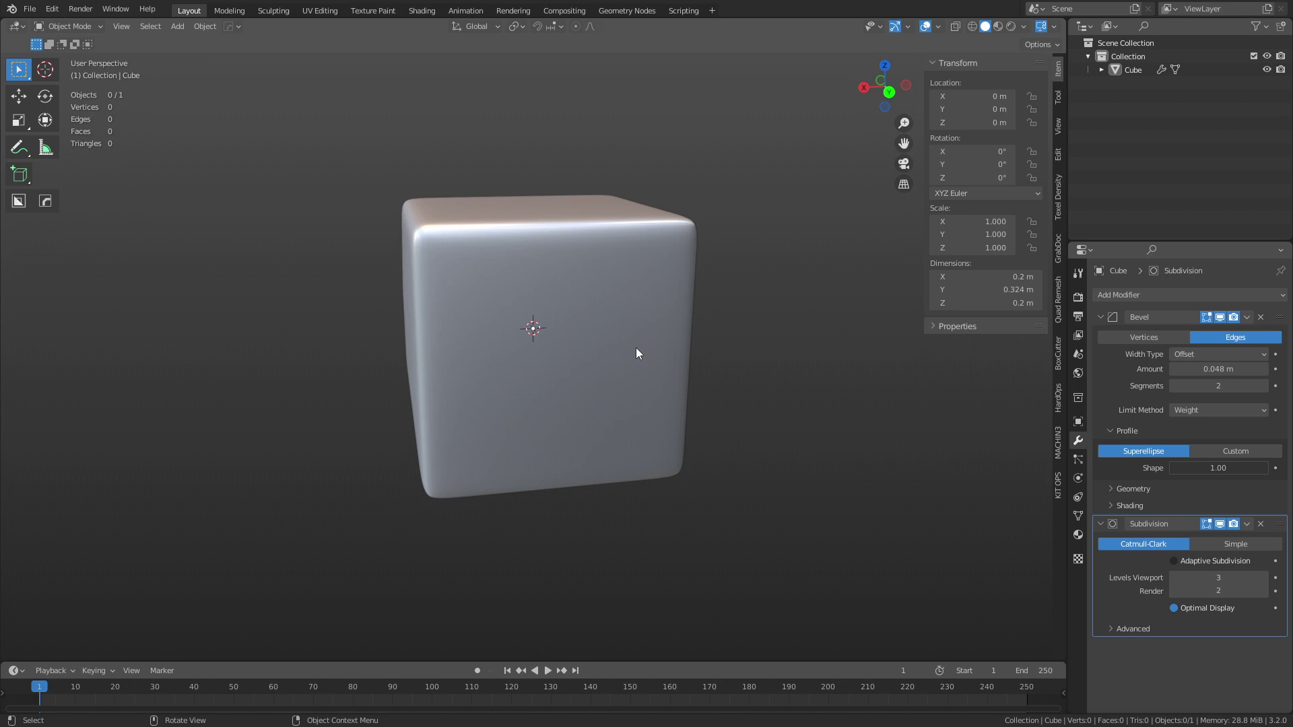
{"action": "middle_click_drag", "start_coordinate": [635, 354], "coordinate": [713, 373]}
{"action": "scroll", "coordinate": [680, 373], "scroll_direction": "up", "scroll_amount": 3}
{"action": "scroll", "coordinate": [674, 381], "scroll_direction": "down", "scroll_amount": 3}
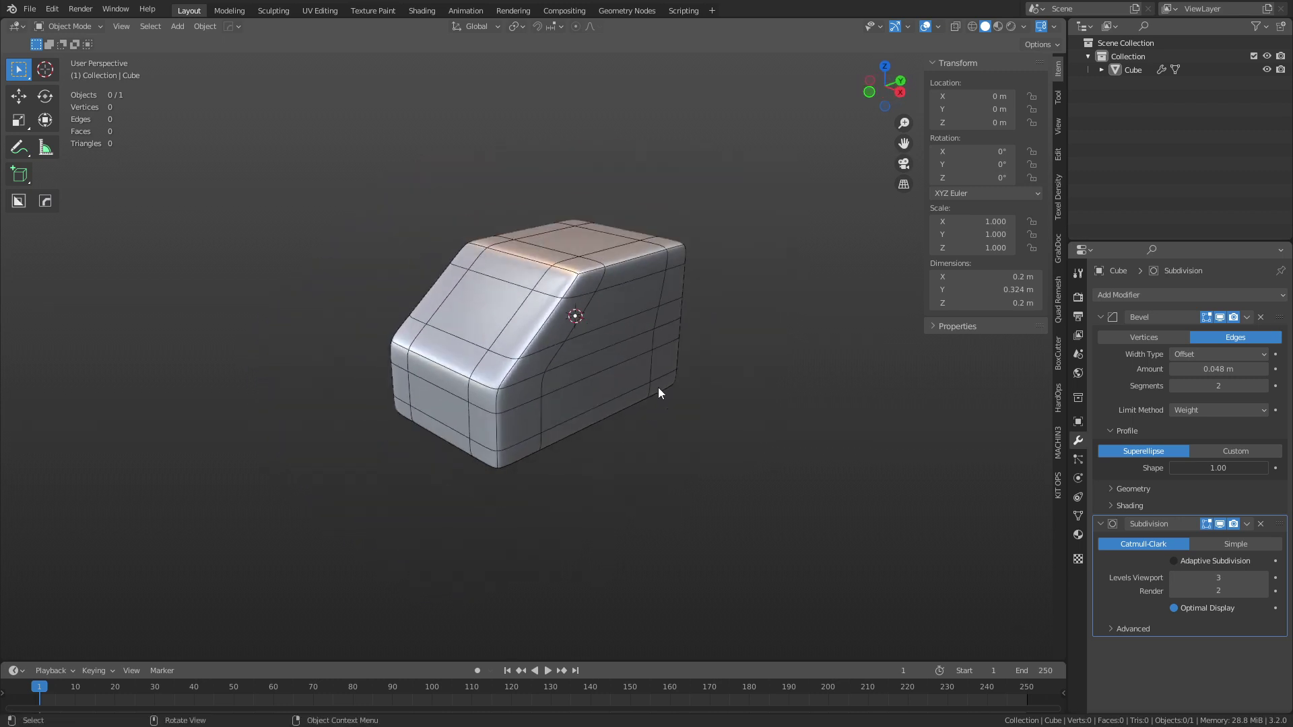
Step: Duplicate the block, move the copy about 0.695 m along the Y axis and frame it in the view
{"action": "left_click", "coordinate": [638, 372]}
{"action": "key", "text": "shift+d"}
{"action": "key", "text": "x"}
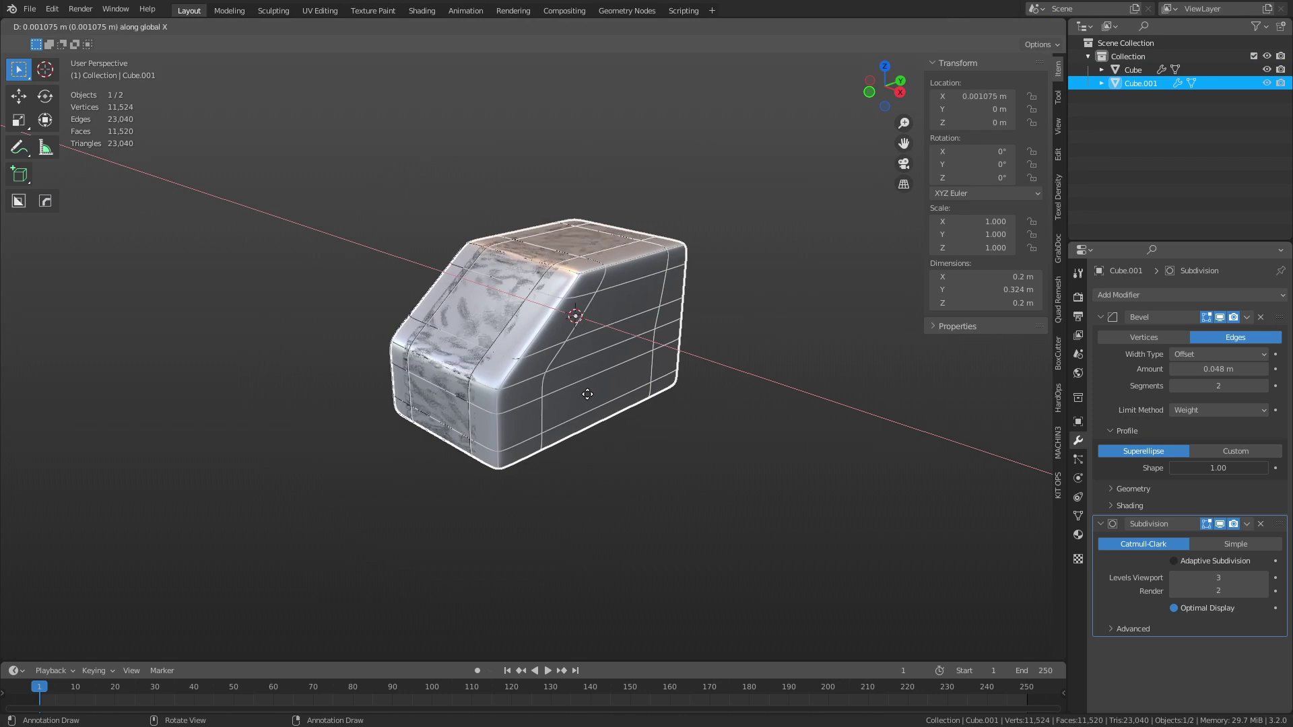
{"action": "key", "text": "y"}
{"action": "left_click", "coordinate": [836, 291]}
{"action": "key", "text": "grave"}
{"action": "left_click", "coordinate": [893, 316]}
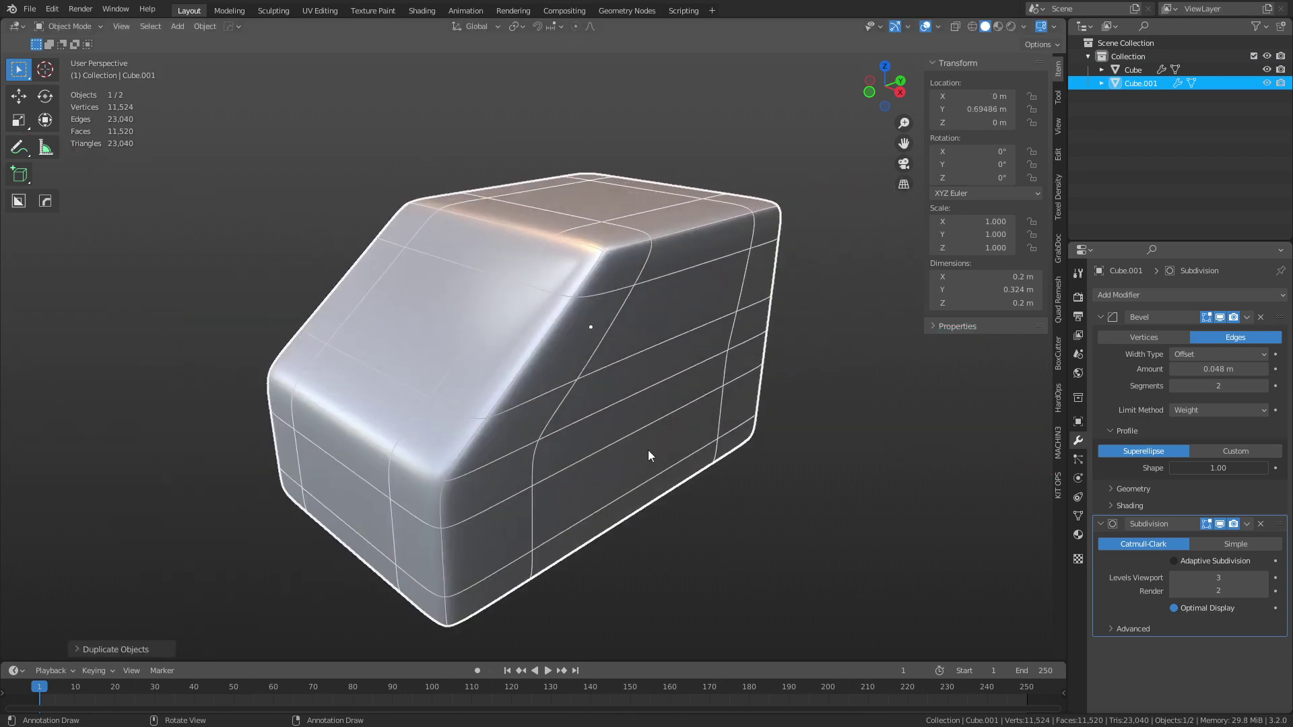
{"action": "right_click", "coordinate": [663, 436]}
{"action": "mouse_move", "coordinate": [663, 467]}
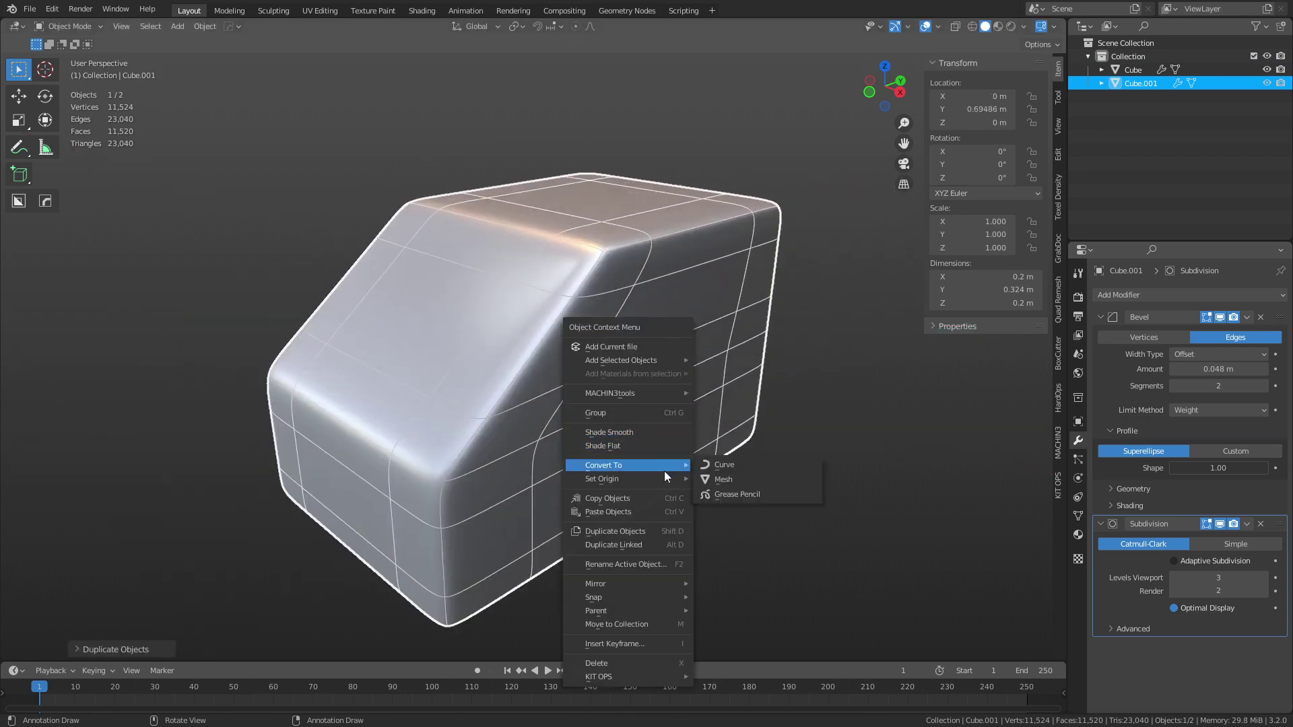
{"action": "left_click", "coordinate": [738, 492]}
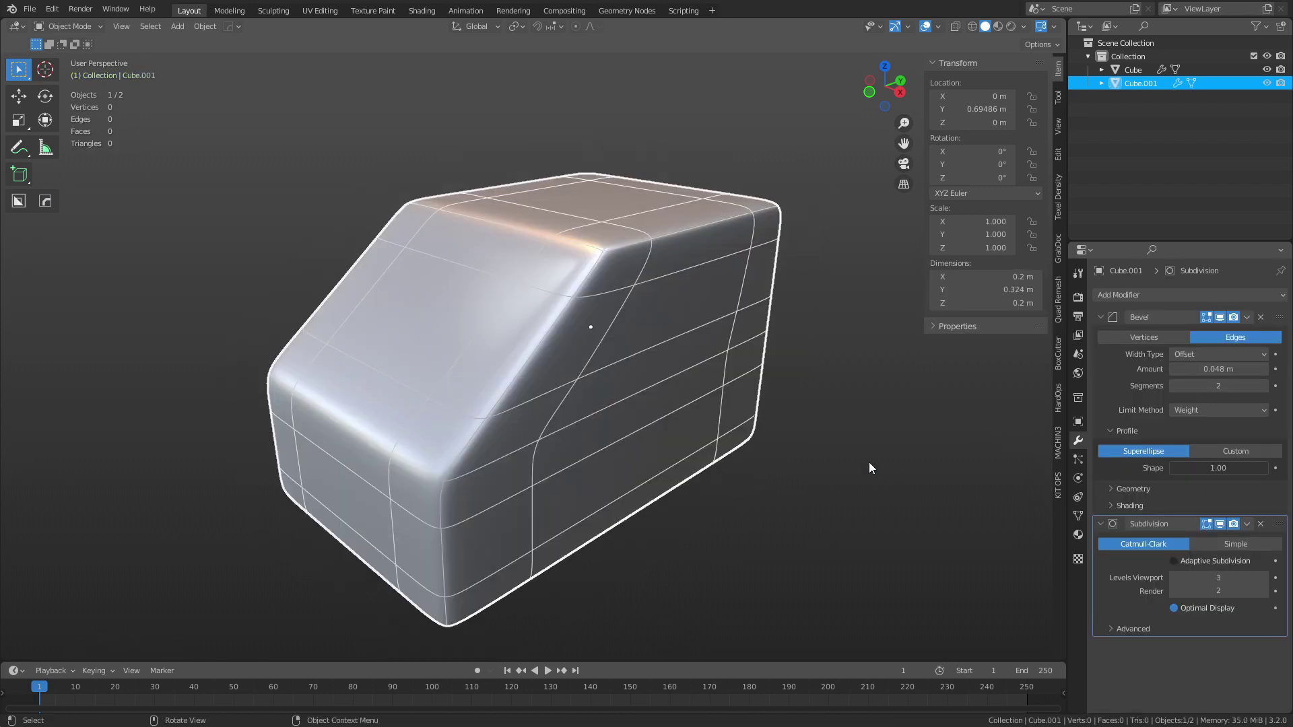
{"action": "key", "text": "ctrl+z"}
{"action": "key", "text": "ctrl+shift+z"}
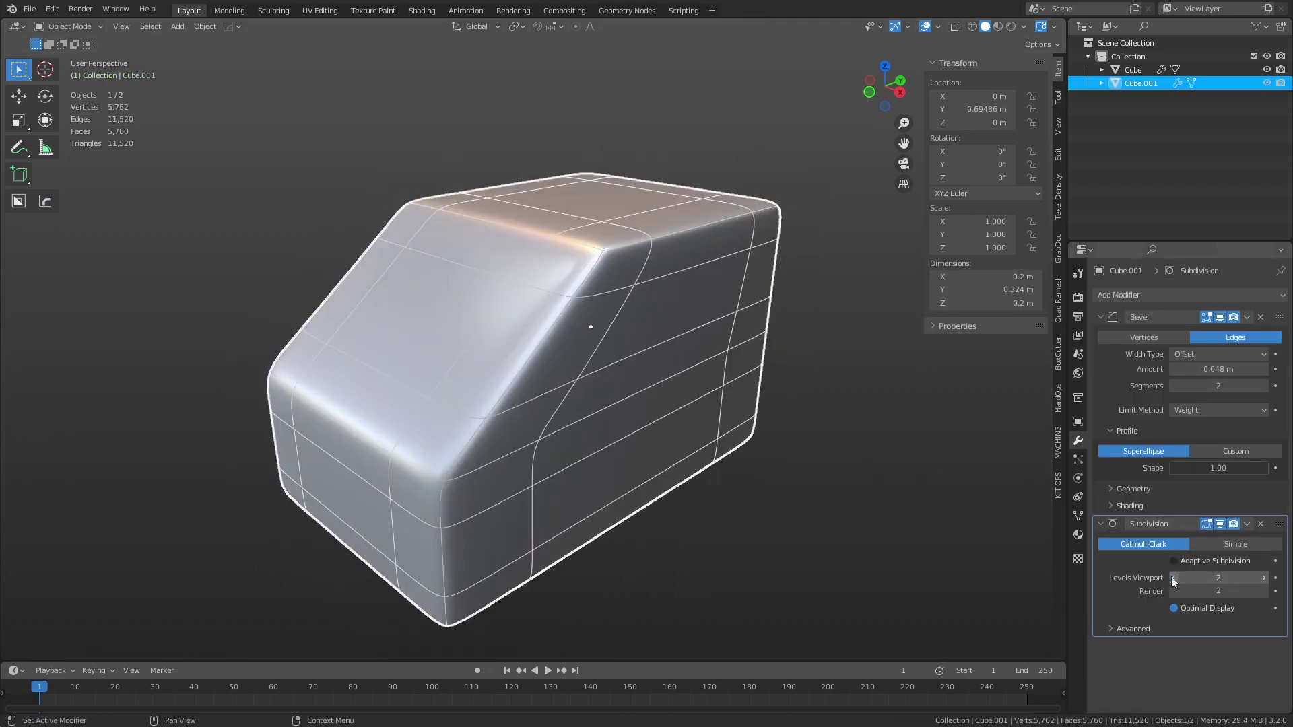
Step: Set the duplicate's Subdivision viewport levels to 2, convert it to a mesh and deselect it
{"action": "right_click", "coordinate": [592, 341]}
{"action": "mouse_move", "coordinate": [592, 341]}
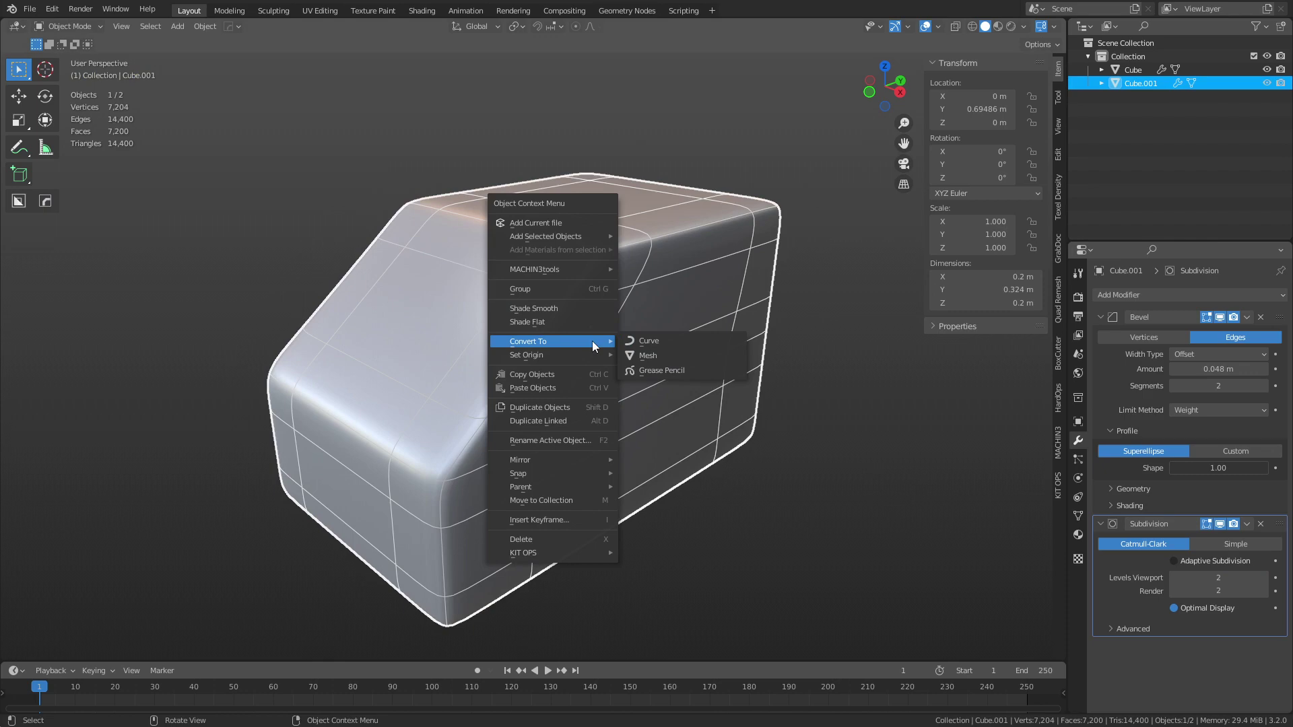
{"action": "left_click", "coordinate": [665, 355]}
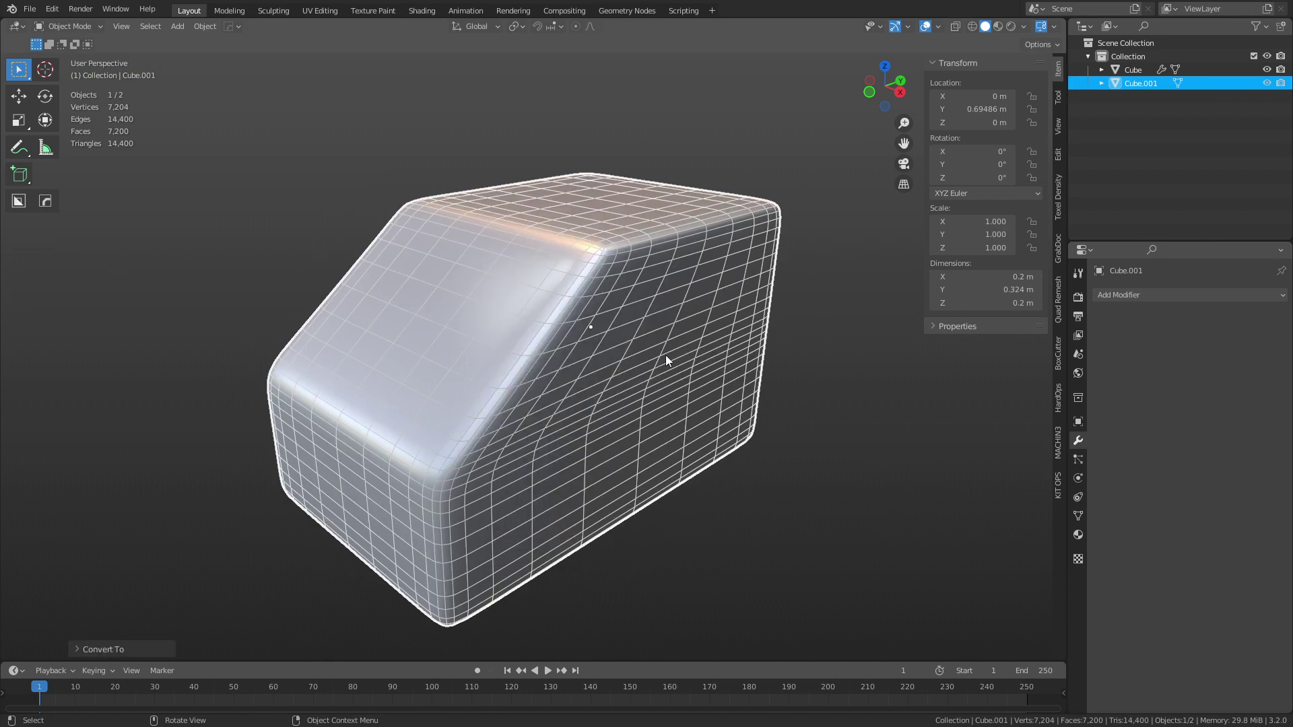
{"action": "left_click", "coordinate": [862, 387]}
{"action": "scroll", "coordinate": [674, 419], "scroll_direction": "up", "scroll_amount": 2}
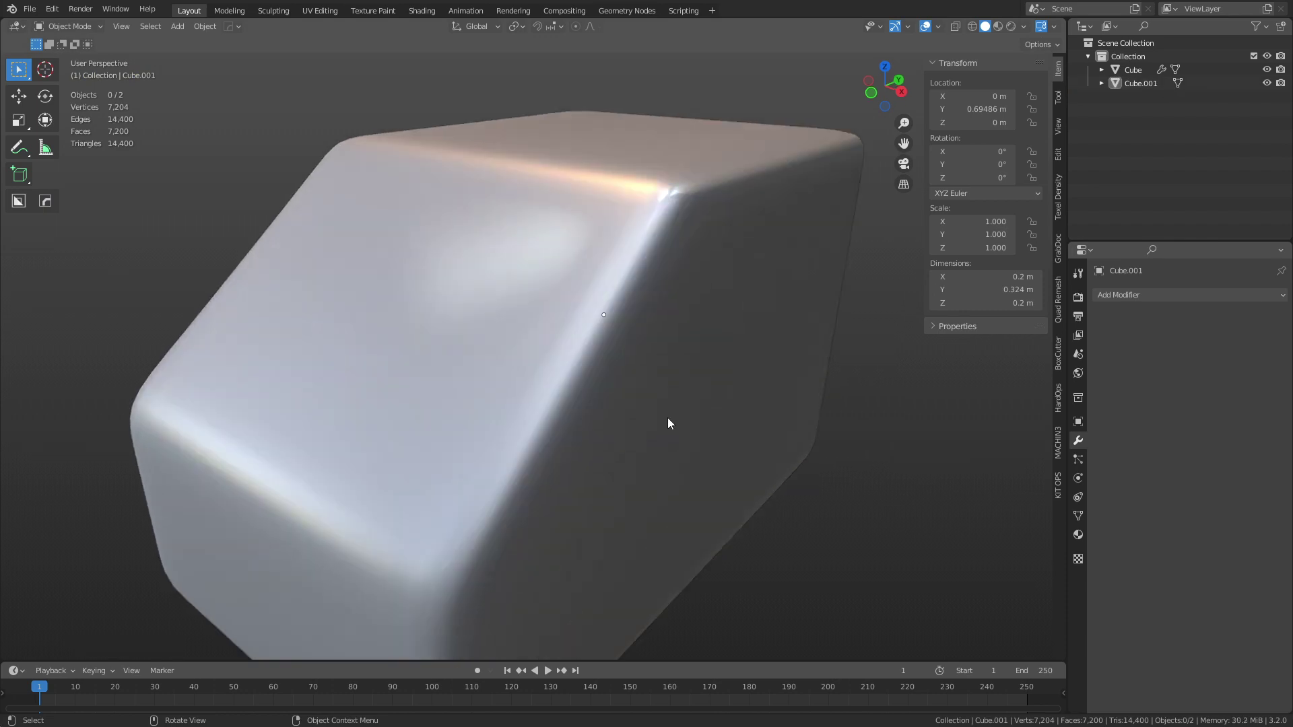
{"action": "scroll", "coordinate": [668, 423], "scroll_direction": "down", "scroll_amount": 3}
{"action": "middle_click_drag", "start_coordinate": [667, 423], "coordinate": [583, 309]}
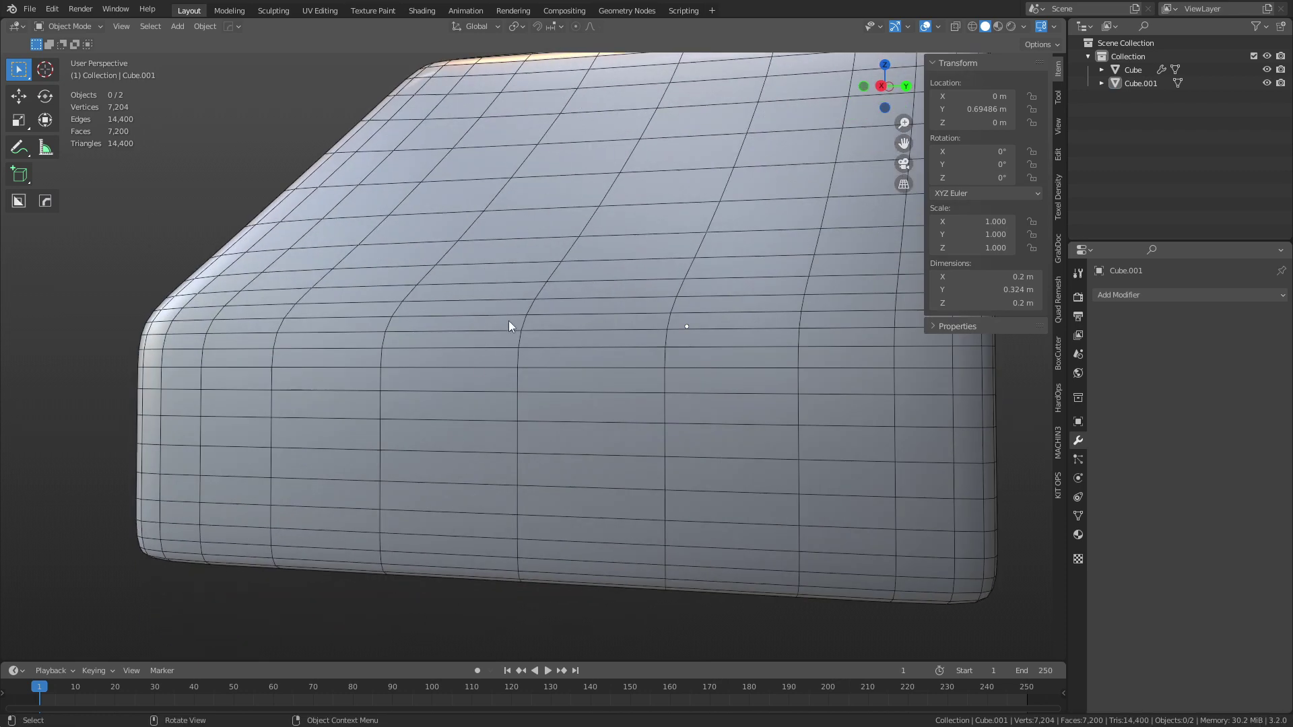
Step: Undo the deselection and the mesh conversion of the duplicated block
{"action": "key", "text": "ctrl+z"}
{"action": "key", "text": "ctrl+z"}
{"action": "middle_click_drag", "start_coordinate": [639, 309], "coordinate": [681, 380]}
Step: Add three evenly spaced loop cuts along the duplicate block's length in Edit Mode and return to Object Mode
{"action": "key", "text": "ctrl+Tab"}
{"action": "left_click", "coordinate": [702, 381]}
{"action": "scroll", "coordinate": [651, 392], "scroll_direction": "down", "scroll_amount": 2}
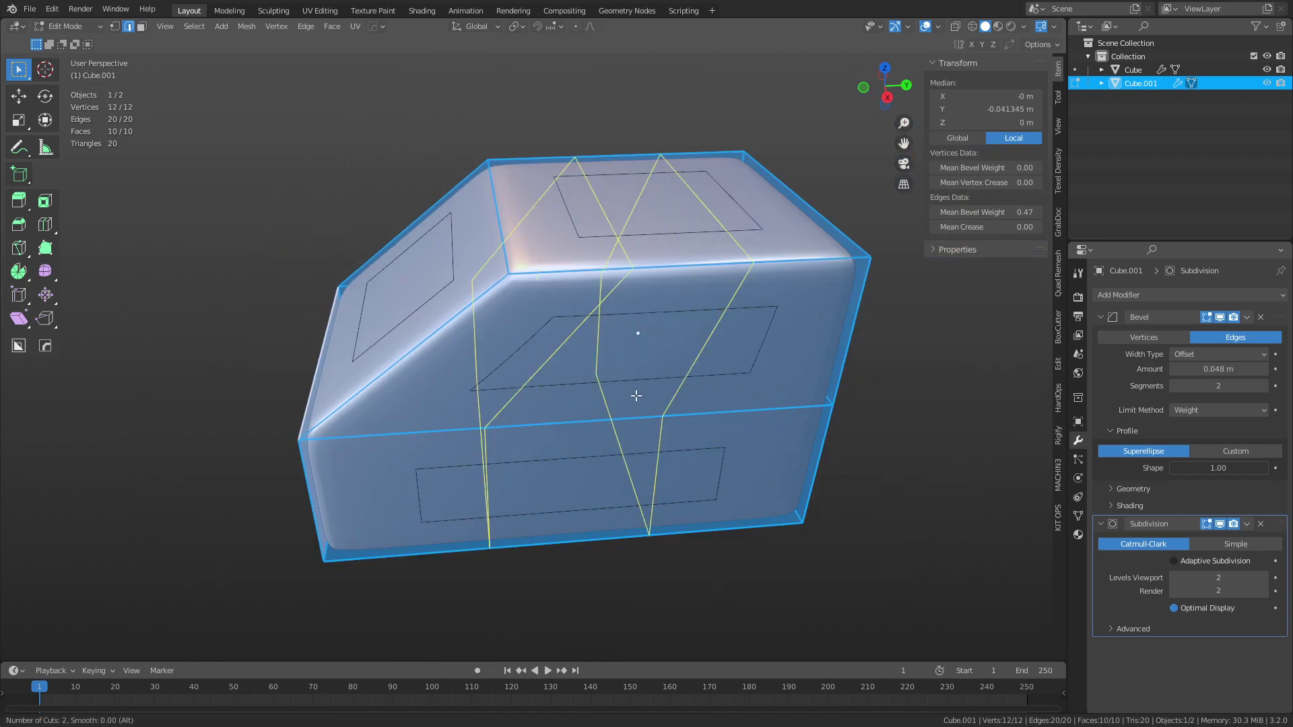
{"action": "scroll", "coordinate": [636, 396], "scroll_direction": "up", "scroll_amount": 2}
{"action": "left_click", "coordinate": [632, 389]}
{"action": "right_click", "coordinate": [670, 411]}
{"action": "key", "text": "Tab"}
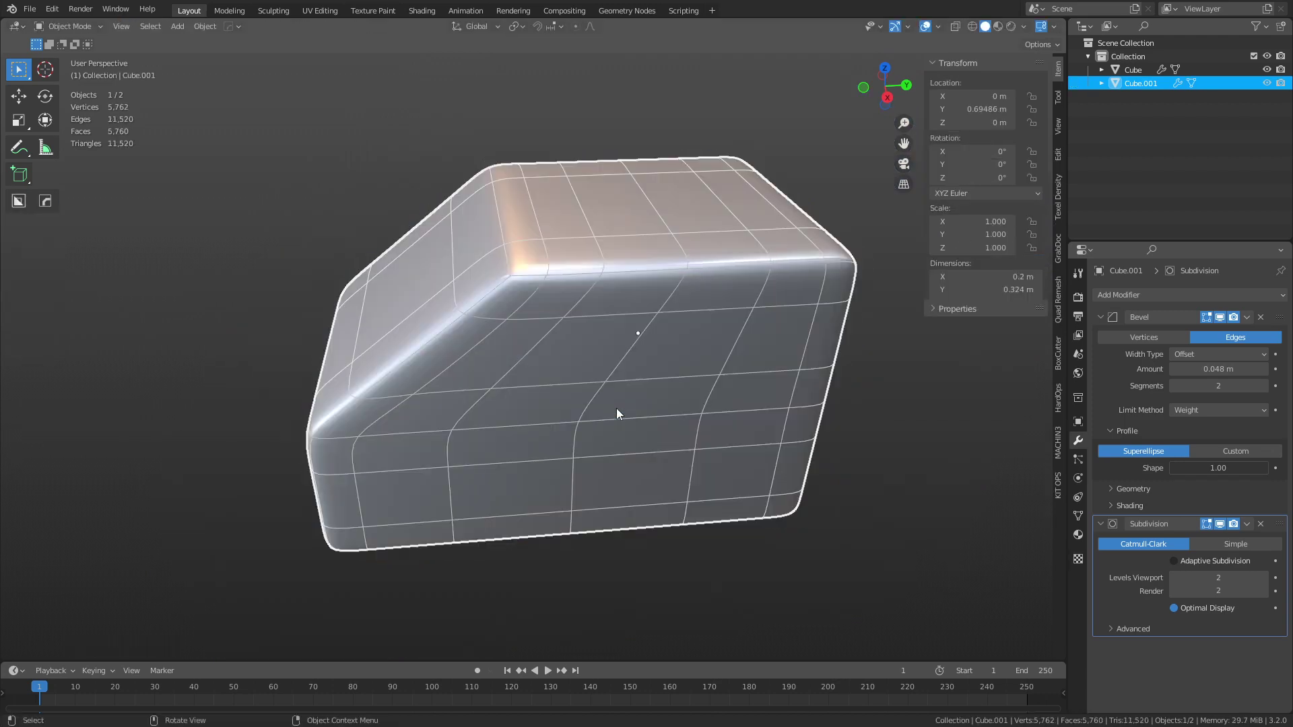
{"action": "key", "text": "ctrl+Tab"}
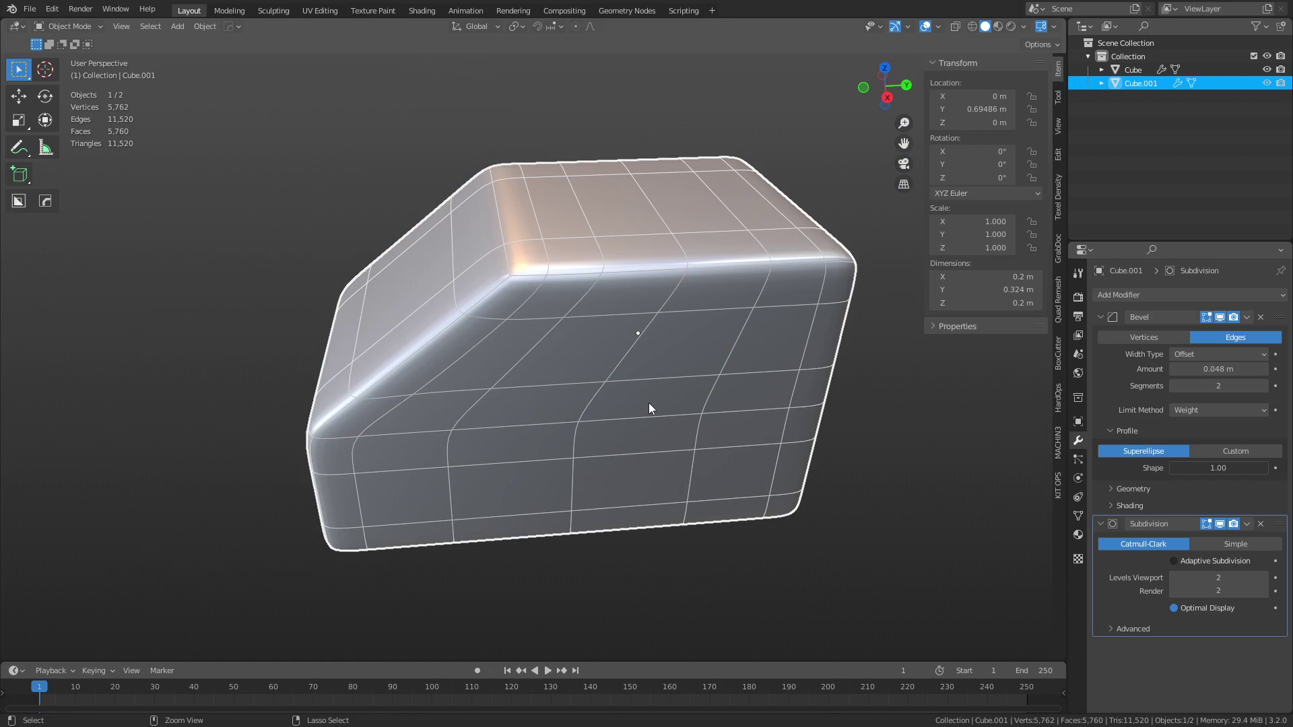
{"action": "key", "text": "Tab"}
{"action": "key", "text": "ctrl+r"}
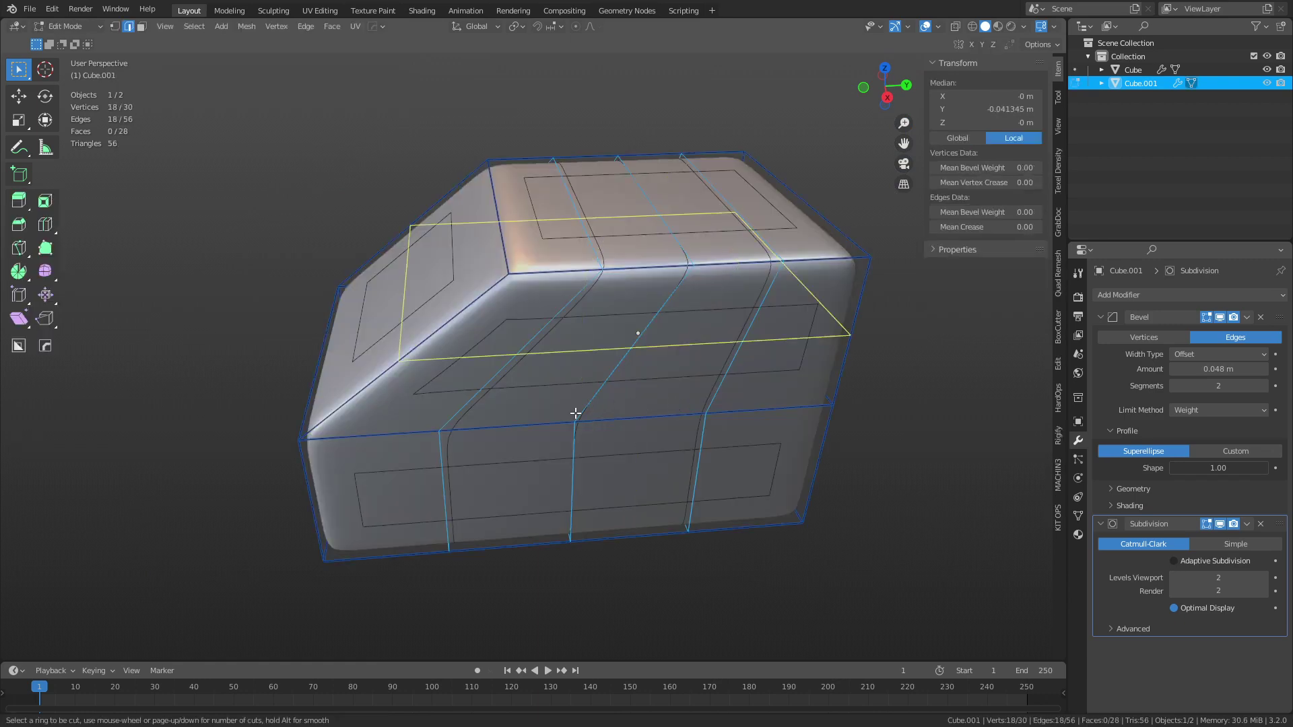
{"action": "right_click", "coordinate": [587, 411]}
{"action": "key", "text": "Tab"}
Step: Convert the duplicate block to a mesh, deselect it and open it in Edit Mode for face selection
{"action": "right_click", "coordinate": [591, 383]}
{"action": "mouse_move", "coordinate": [591, 388]}
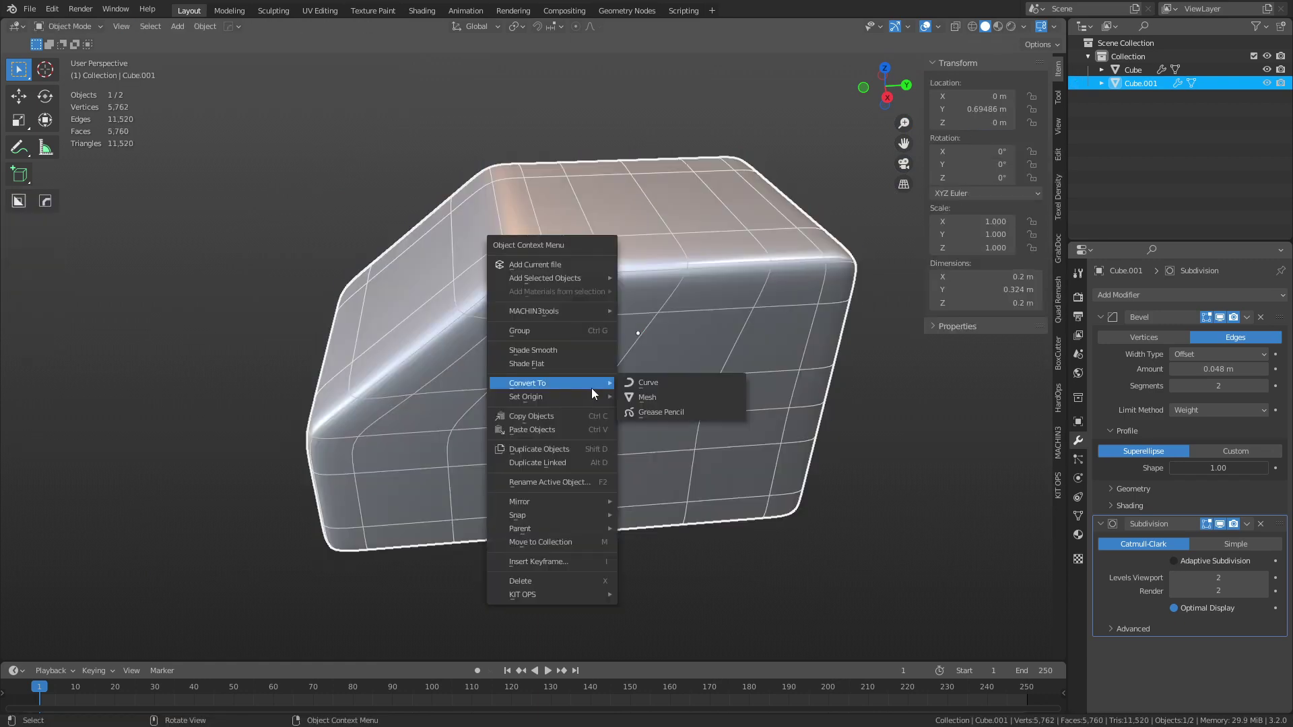
{"action": "left_click", "coordinate": [653, 394]}
{"action": "middle_click_drag", "start_coordinate": [656, 429], "coordinate": [634, 408]}
{"action": "scroll", "coordinate": [606, 357], "scroll_direction": "up", "scroll_amount": 6}
{"action": "scroll", "coordinate": [591, 392], "scroll_direction": "down", "scroll_amount": 6}
{"action": "key", "text": "ctrl+Tab"}
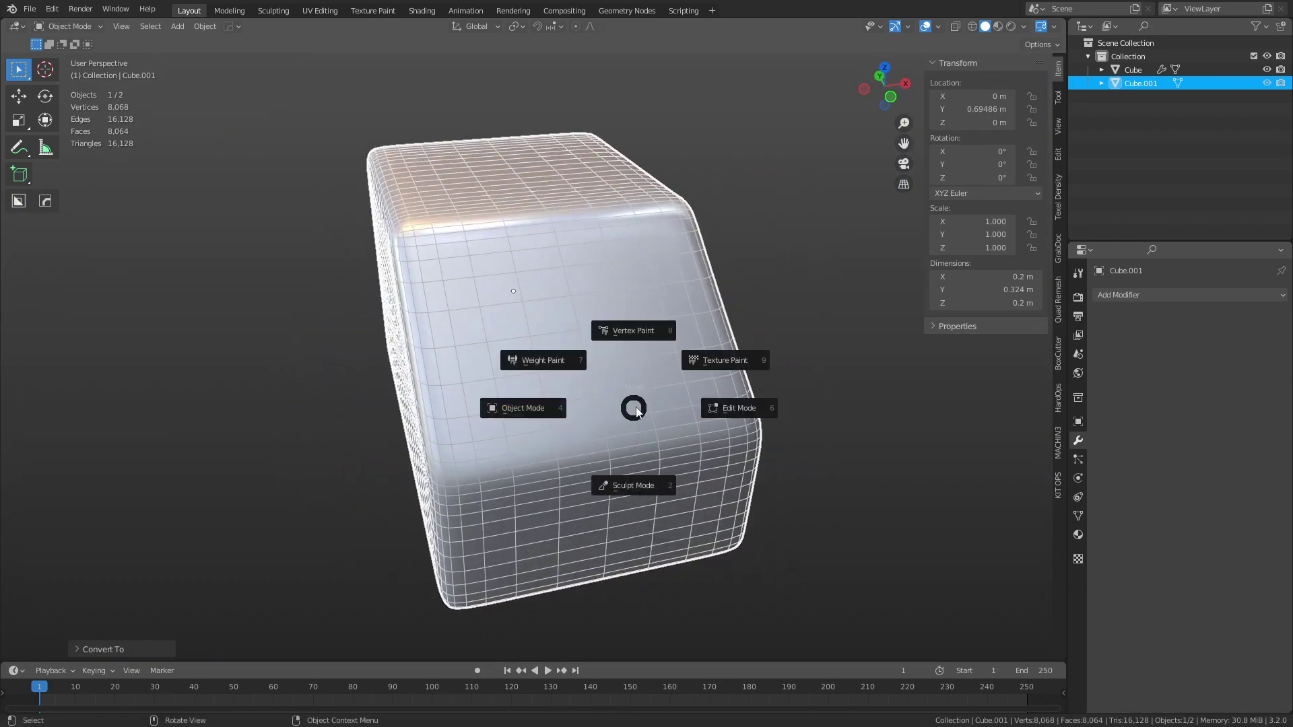
{"action": "left_click", "coordinate": [785, 355]}
{"action": "key", "text": "shift+w"}
{"action": "middle_click_drag", "start_coordinate": [785, 360], "coordinate": [669, 349]}
{"action": "key", "text": "Tab"}
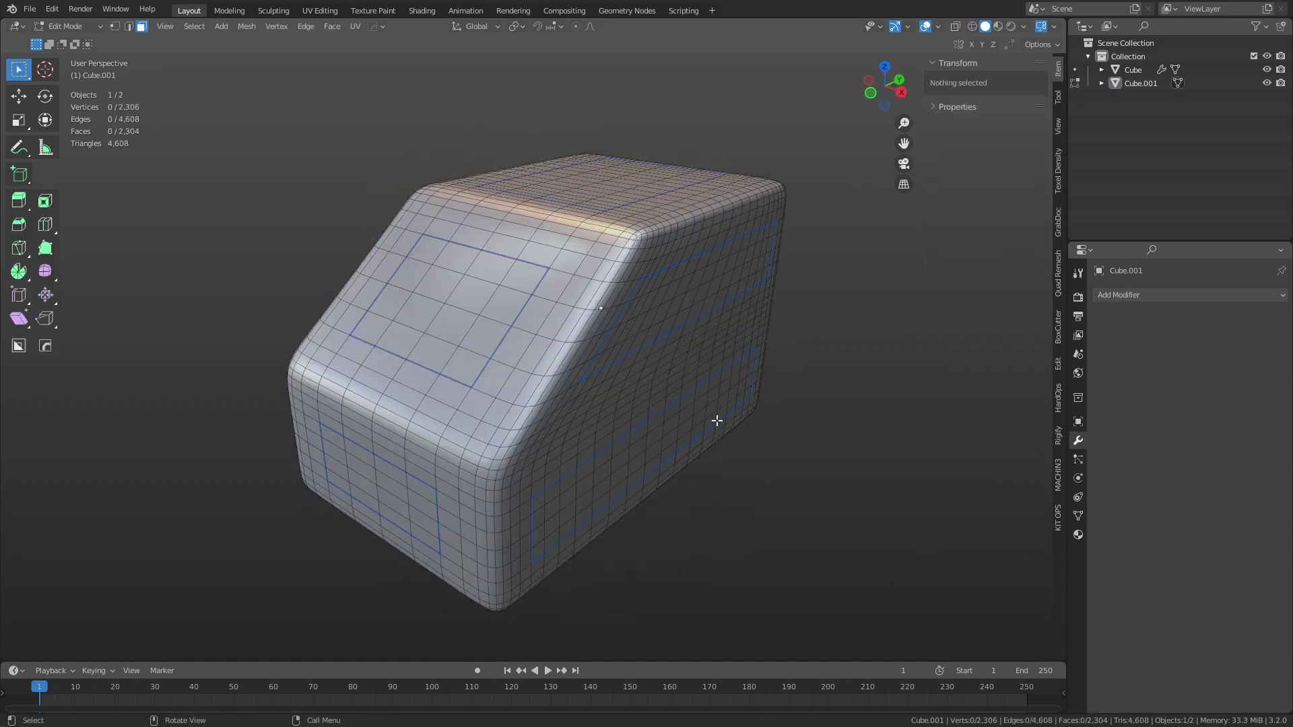
Step: Select three face loops around the block's base and inset them about 0.003 m with an outward depth of about 0.007 m
{"action": "middle_click_drag", "start_coordinate": [715, 418], "coordinate": [470, 432]}
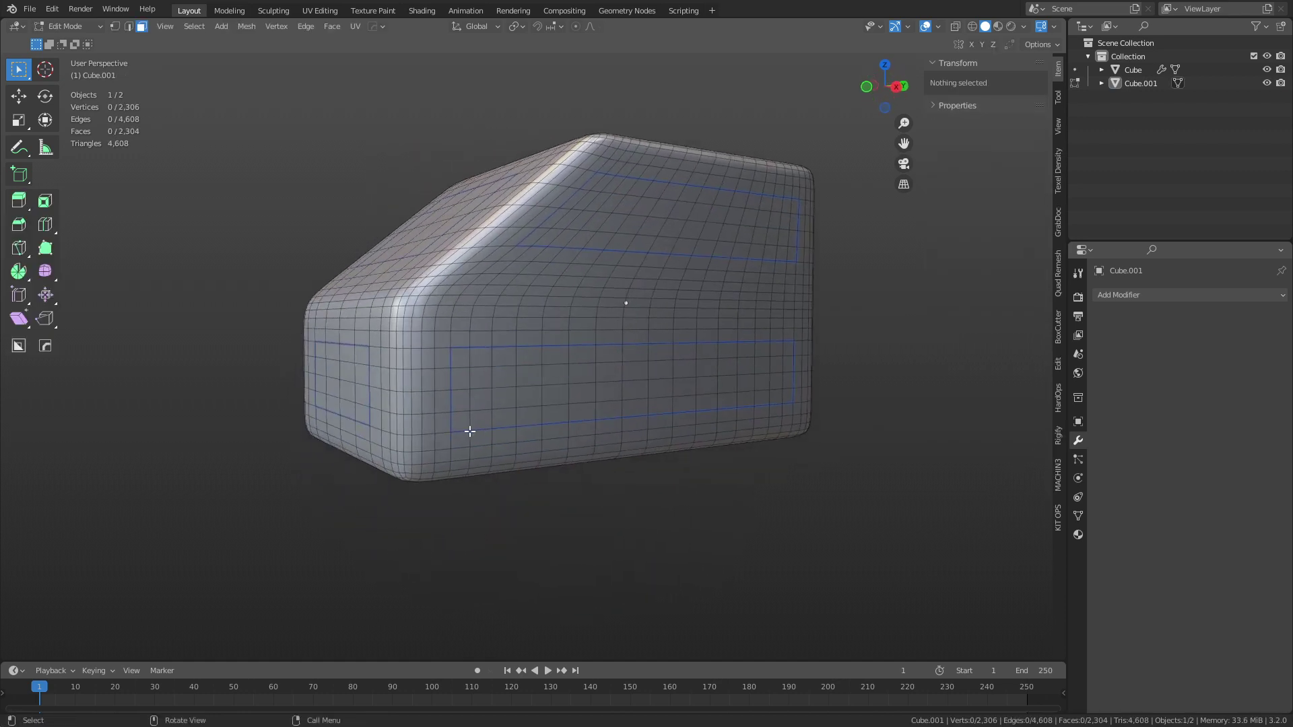
{"action": "left_click", "coordinate": [420, 444], "text": "alt"}
{"action": "left_click", "coordinate": [418, 424], "text": "alt+shift"}
{"action": "left_click", "coordinate": [418, 405], "text": "alt+shift"}
{"action": "middle_click_drag", "start_coordinate": [610, 451], "coordinate": [876, 492], "text": "shift"}
{"action": "scroll", "coordinate": [660, 398], "scroll_direction": "up", "scroll_amount": 3}
{"action": "key", "text": "i"}
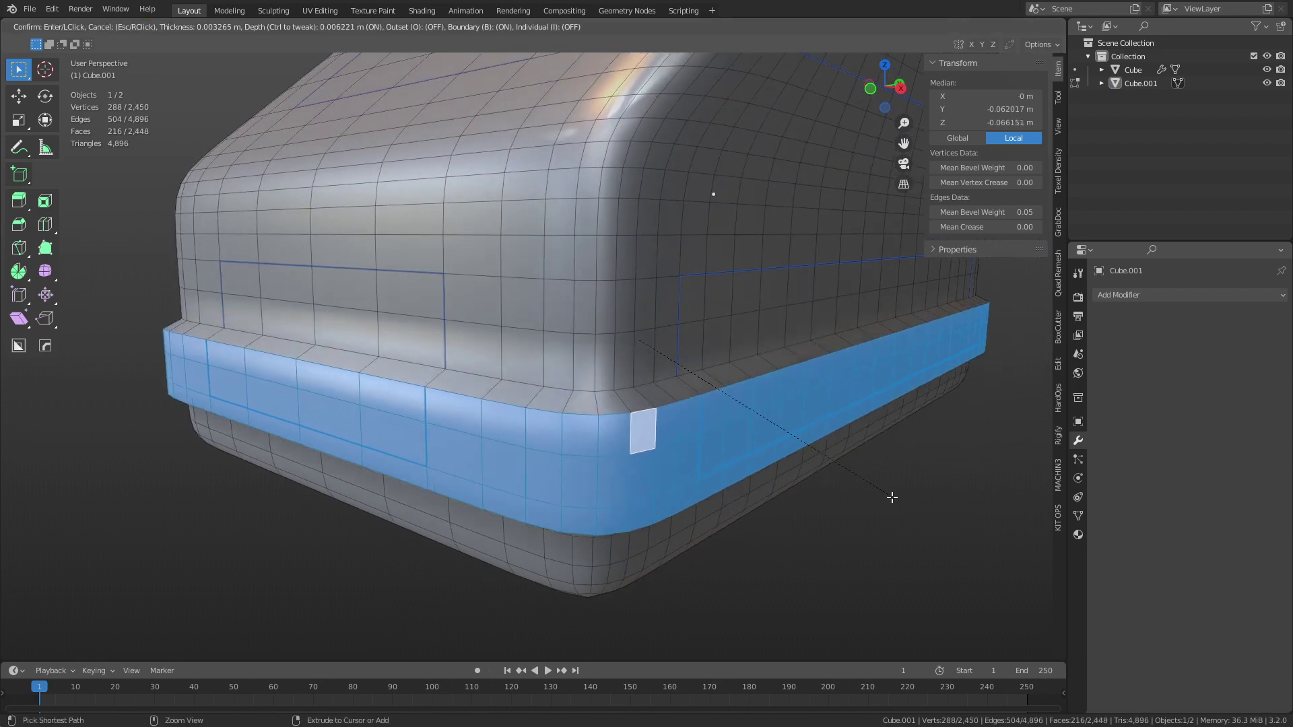
{"action": "left_click", "coordinate": [892, 497]}
Step: Bevel the two inner edge loops where the raised band meets the body, about 0.001 m wide
{"action": "key", "text": "ctrl+KP_Add"}
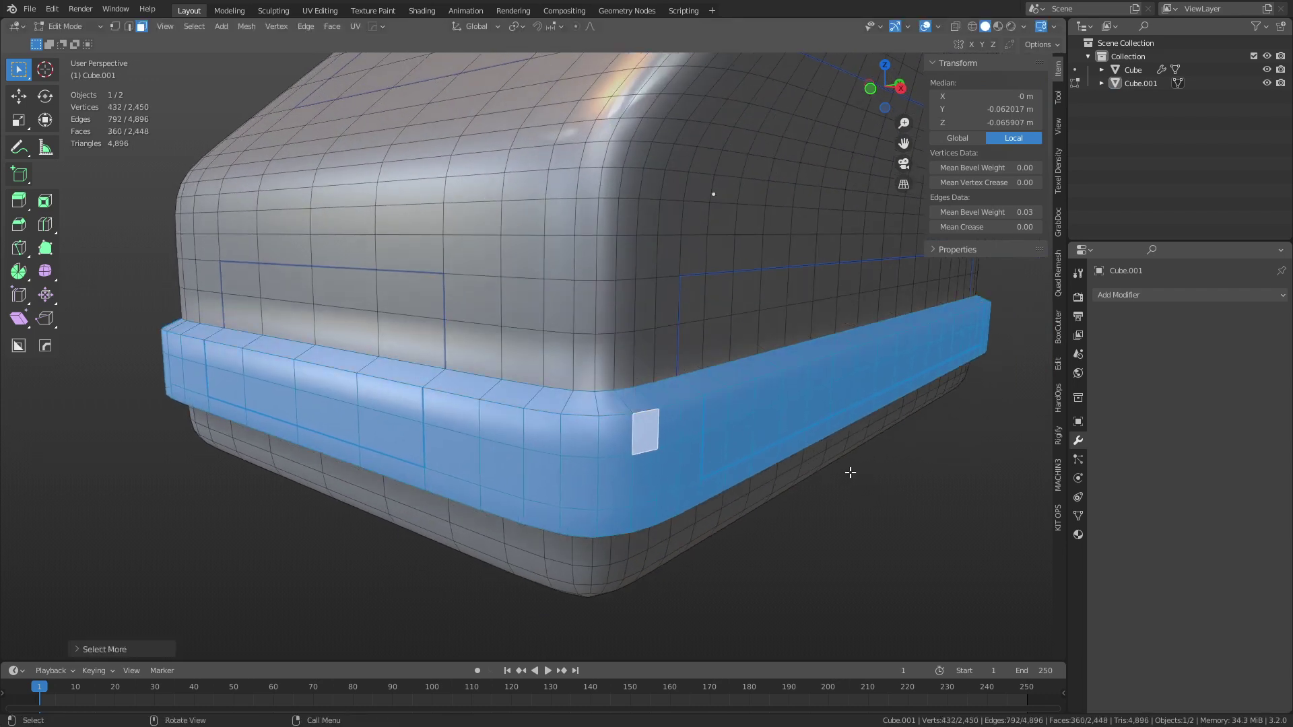
{"action": "key", "text": "2"}
{"action": "key", "text": "ctrl+b"}
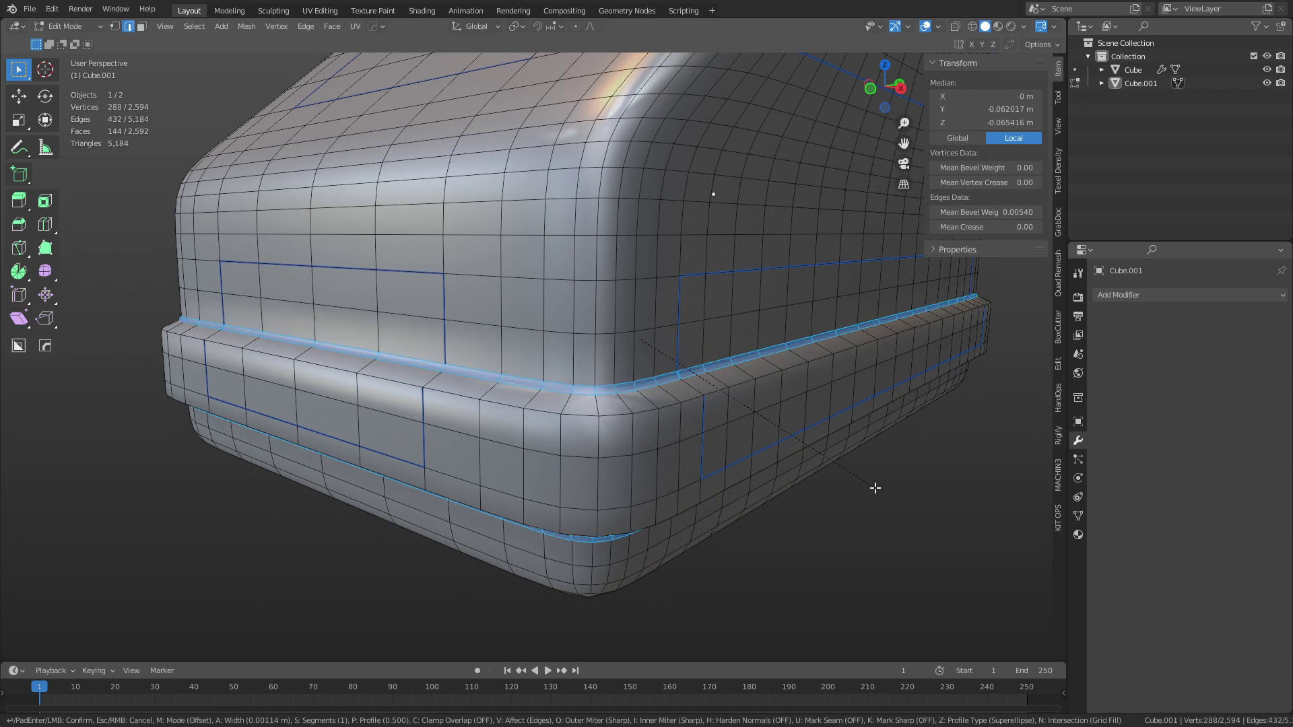
{"action": "left_click", "coordinate": [875, 488]}
Step: Bevel the raised band's outer edge loops about 0.0013 m wide with 2 segments and return to Object Mode
{"action": "left_click", "coordinate": [577, 416], "text": "alt"}
{"action": "middle_click_drag", "start_coordinate": [577, 416], "coordinate": [557, 370]}
{"action": "key", "text": "ctrl+b"}
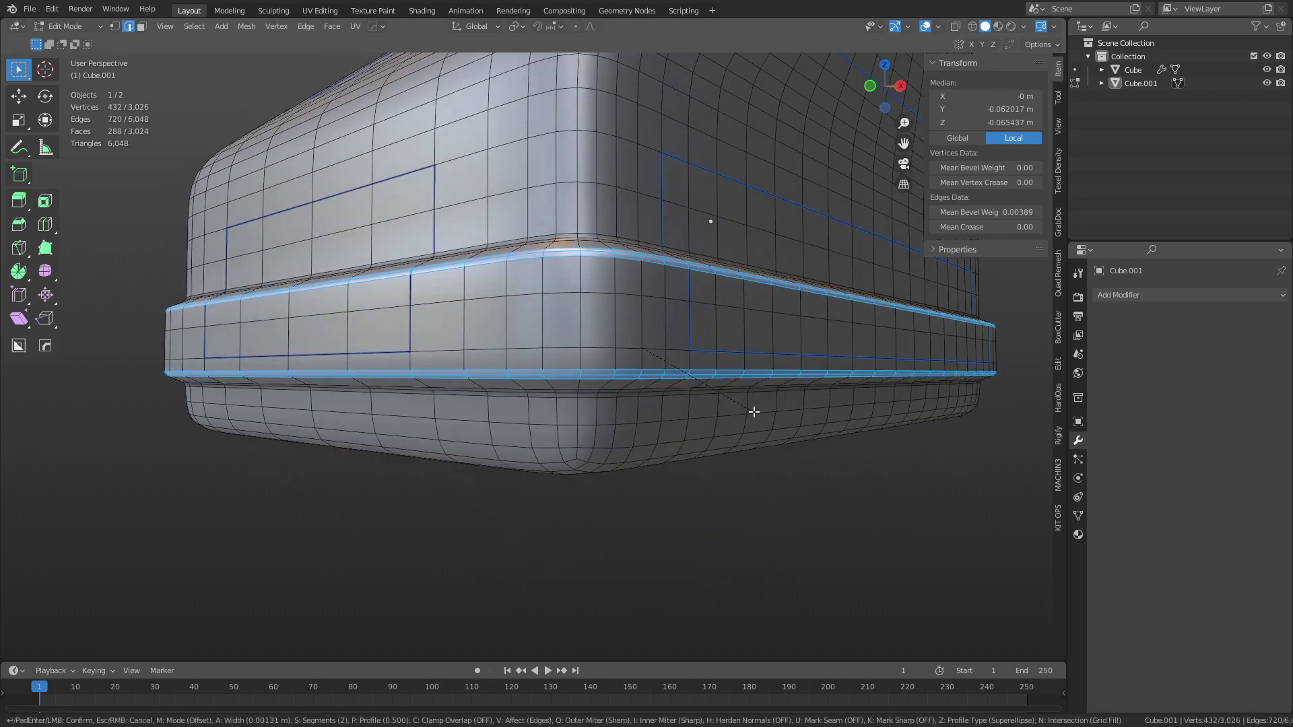
{"action": "left_click", "coordinate": [758, 412]}
{"action": "key", "text": "Tab"}
{"action": "left_click", "coordinate": [692, 421]}
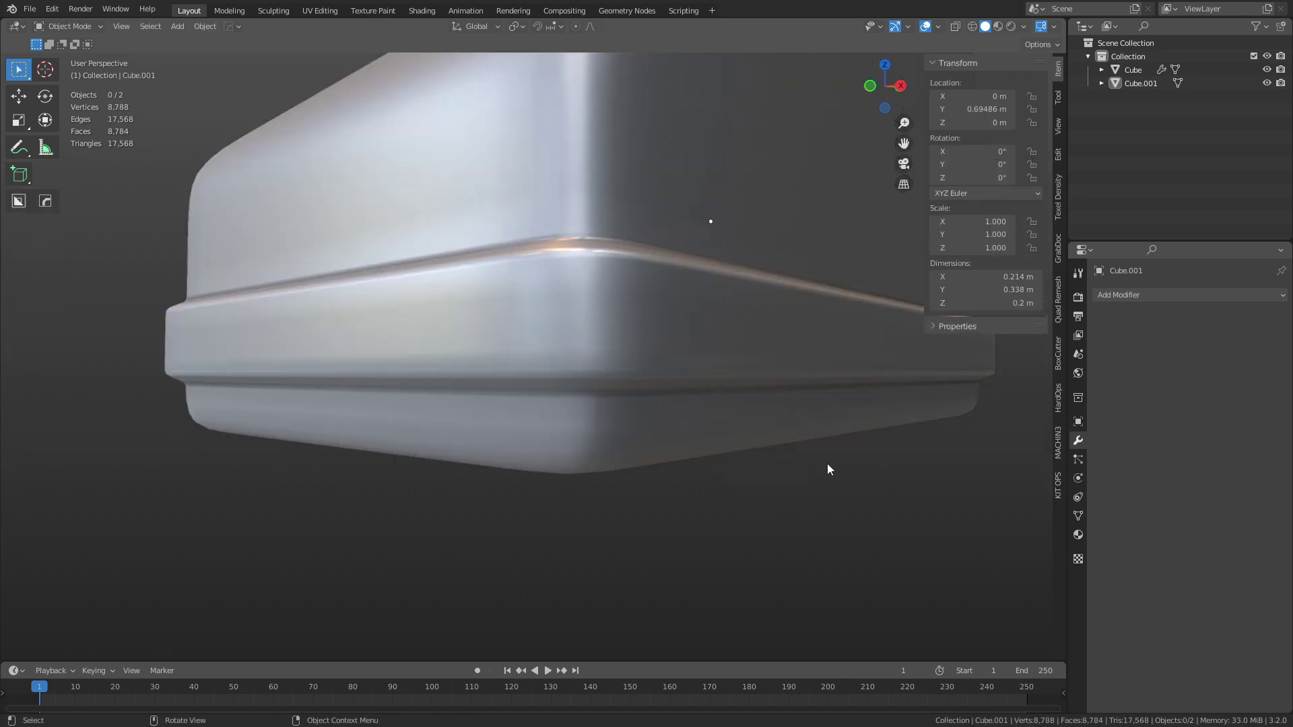
Step: Select a rectangular patch of 28 faces on the sloped front face and inset it slightly
{"action": "middle_click_drag", "start_coordinate": [827, 463], "coordinate": [559, 409]}
{"action": "scroll", "coordinate": [679, 406], "scroll_direction": "down", "scroll_amount": 3}
{"action": "key", "text": "Tab"}
{"action": "left_click", "coordinate": [675, 384]}
{"action": "left_click", "coordinate": [480, 433]}
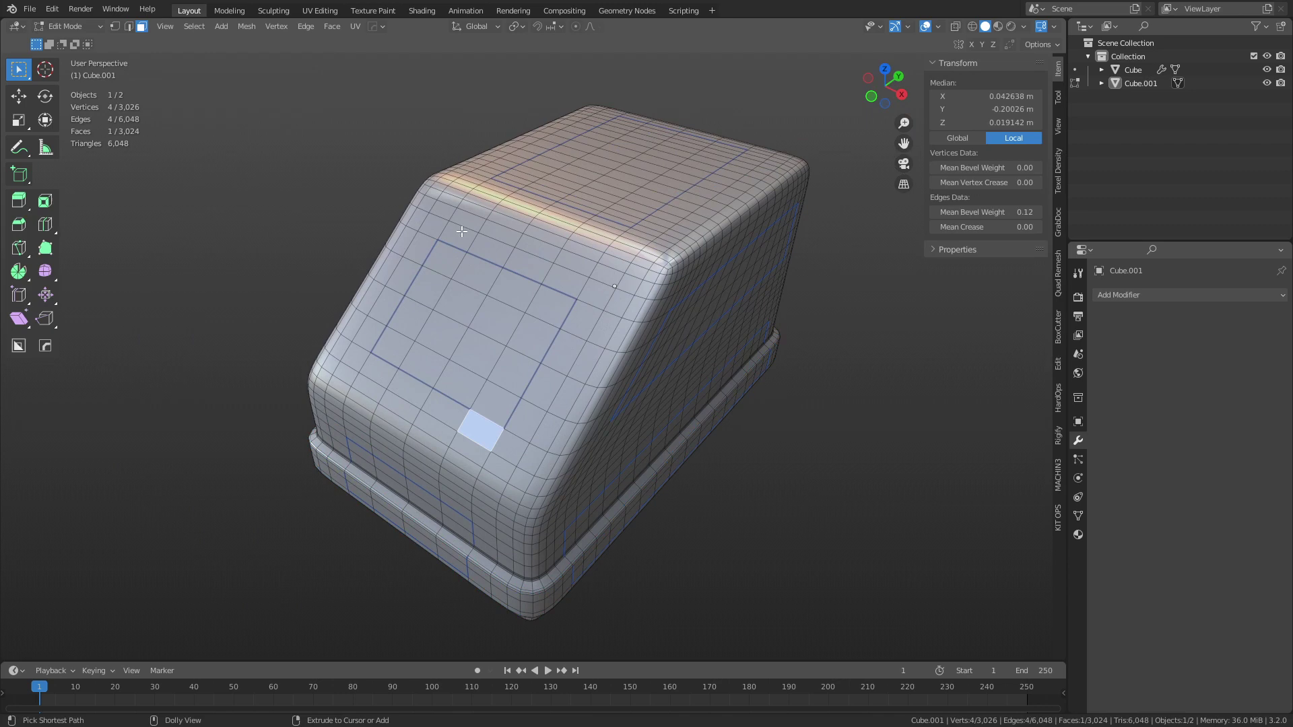
{"action": "left_click", "coordinate": [462, 231], "text": "ctrl+shift"}
{"action": "middle_click_drag", "start_coordinate": [462, 231], "coordinate": [785, 439]}
{"action": "scroll", "coordinate": [785, 439], "scroll_direction": "up", "scroll_amount": 2}
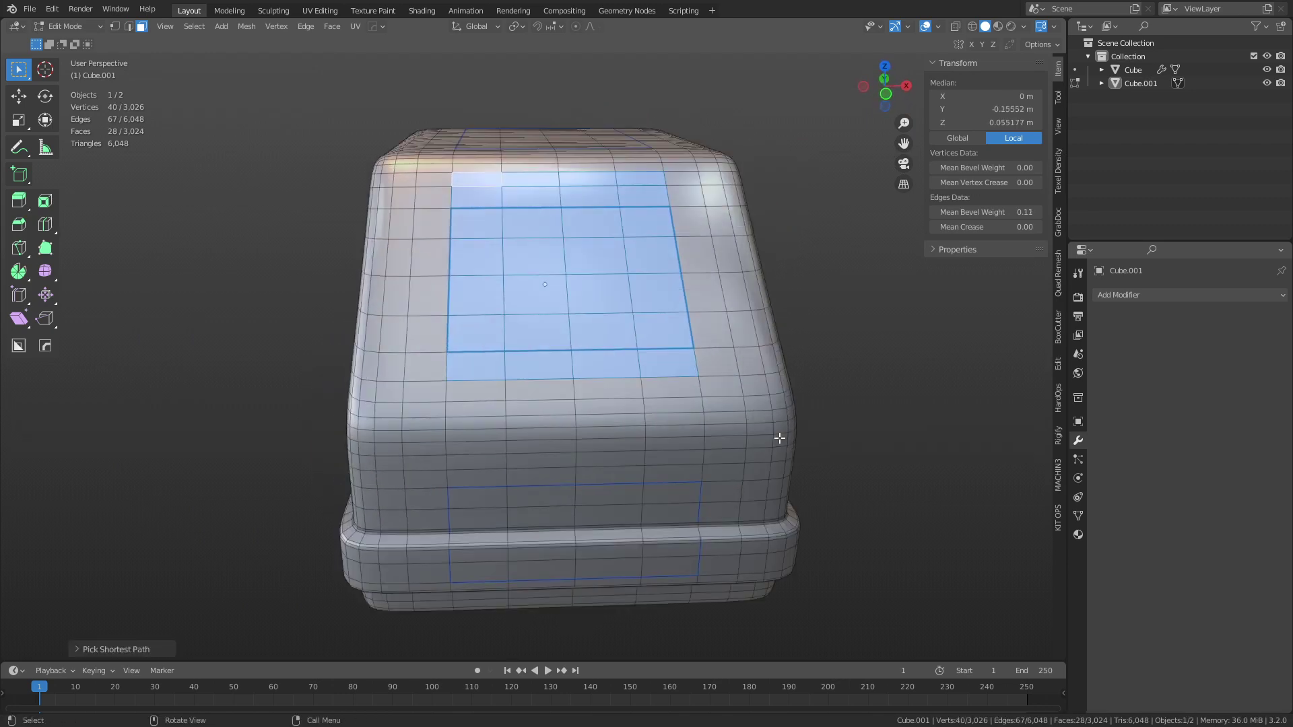
{"action": "key", "text": "i"}
{"action": "left_click", "coordinate": [795, 440]}
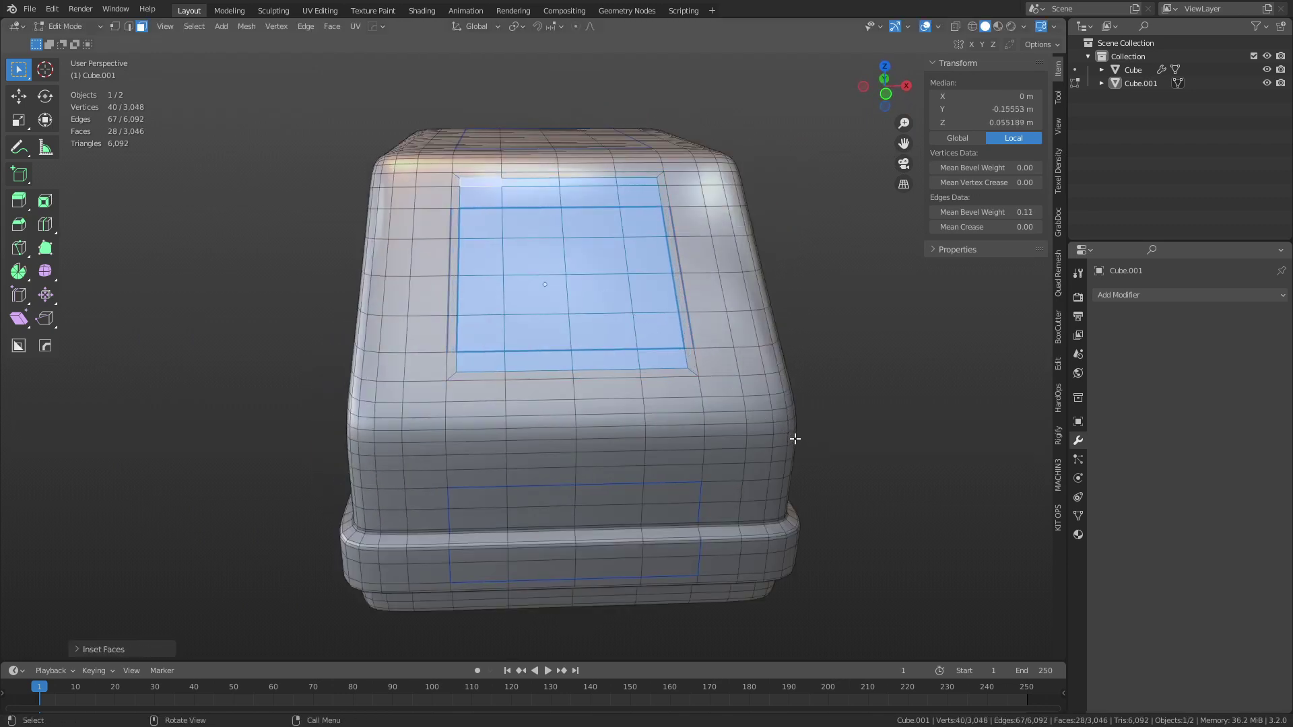
Step: Inset the sloped patch again by about 0.0017 m with a depth of about -0.006 m, and return to Object Mode
{"action": "key", "text": "i"}
{"action": "key", "text": "ctrl"}
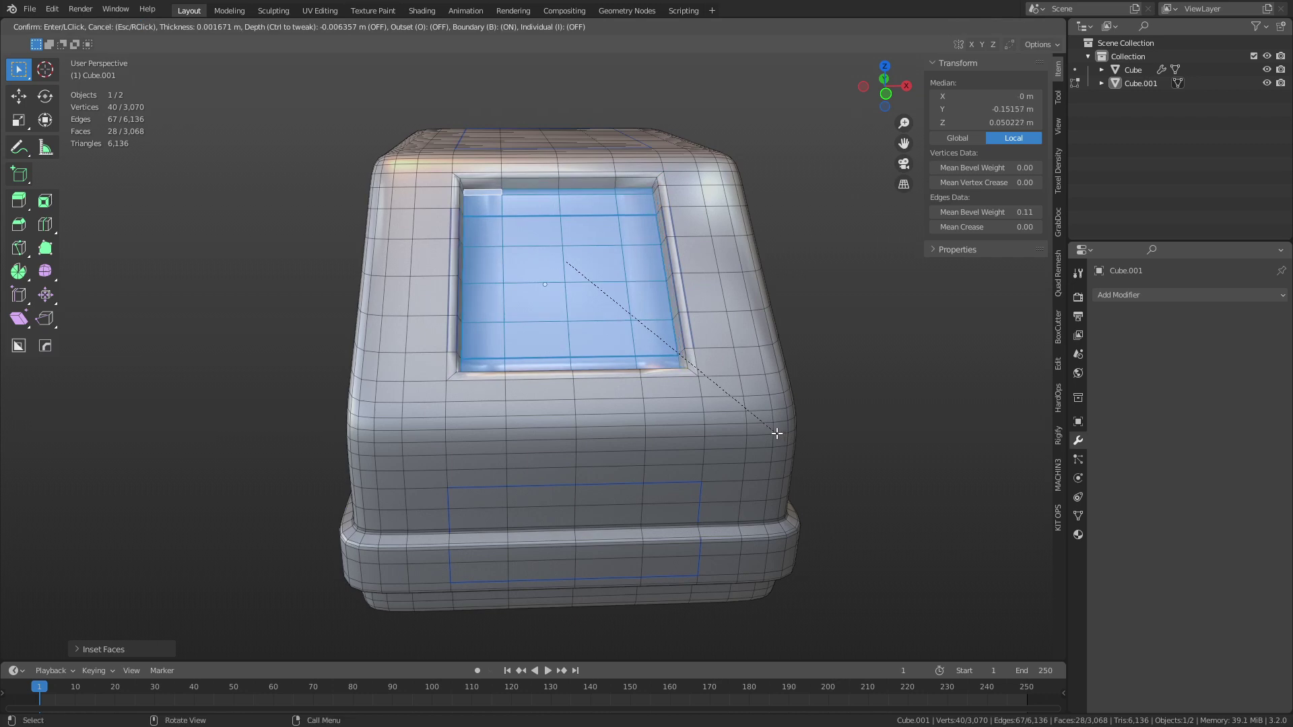
{"action": "left_click", "coordinate": [780, 435]}
{"action": "middle_click_drag", "start_coordinate": [780, 434], "coordinate": [751, 417]}
{"action": "key", "text": "ctrl+Tab"}
{"action": "left_click", "coordinate": [588, 432]}
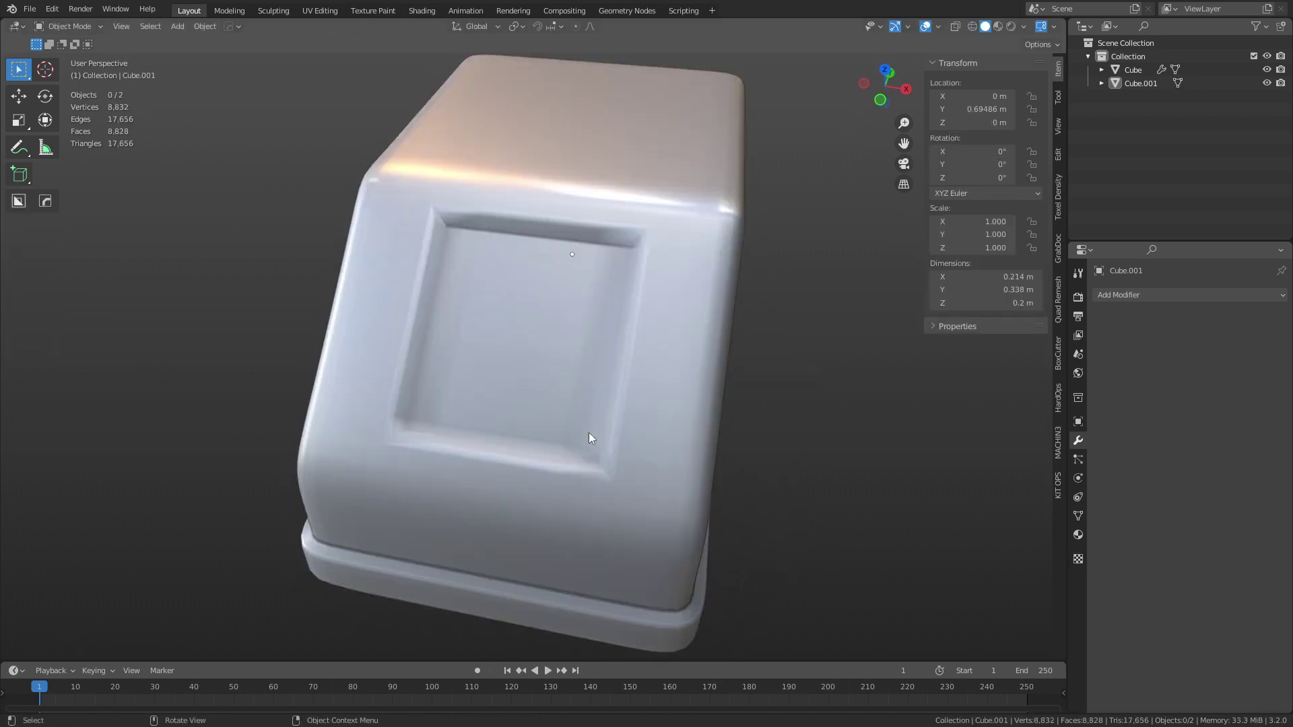
Step: Add a level 2 Subdivision Surface modifier to the duplicate block and deselect it
{"action": "key", "text": "ctrl+2"}
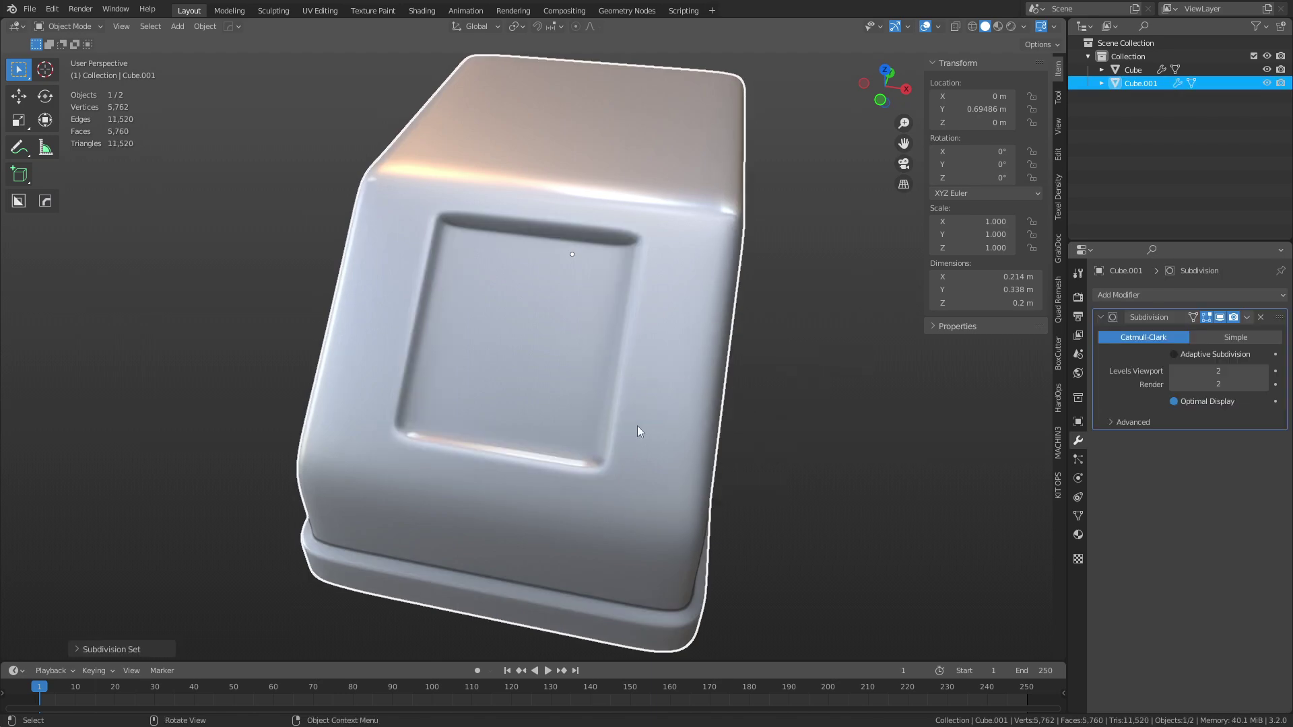
{"action": "left_click", "coordinate": [843, 435]}
{"action": "middle_click_drag", "start_coordinate": [843, 435], "coordinate": [635, 434]}
{"action": "scroll", "coordinate": [597, 421], "scroll_direction": "up", "scroll_amount": 2}
Step: Inset a 2 by 4 patch of faces on the recess floor about 0.0025 m and extrude it inward as a pocket
{"action": "key", "text": "ctrl+Tab"}
{"action": "left_click", "coordinate": [609, 424]}
{"action": "left_click", "coordinate": [464, 406]}
{"action": "middle_click_drag", "start_coordinate": [531, 414], "coordinate": [537, 278]}
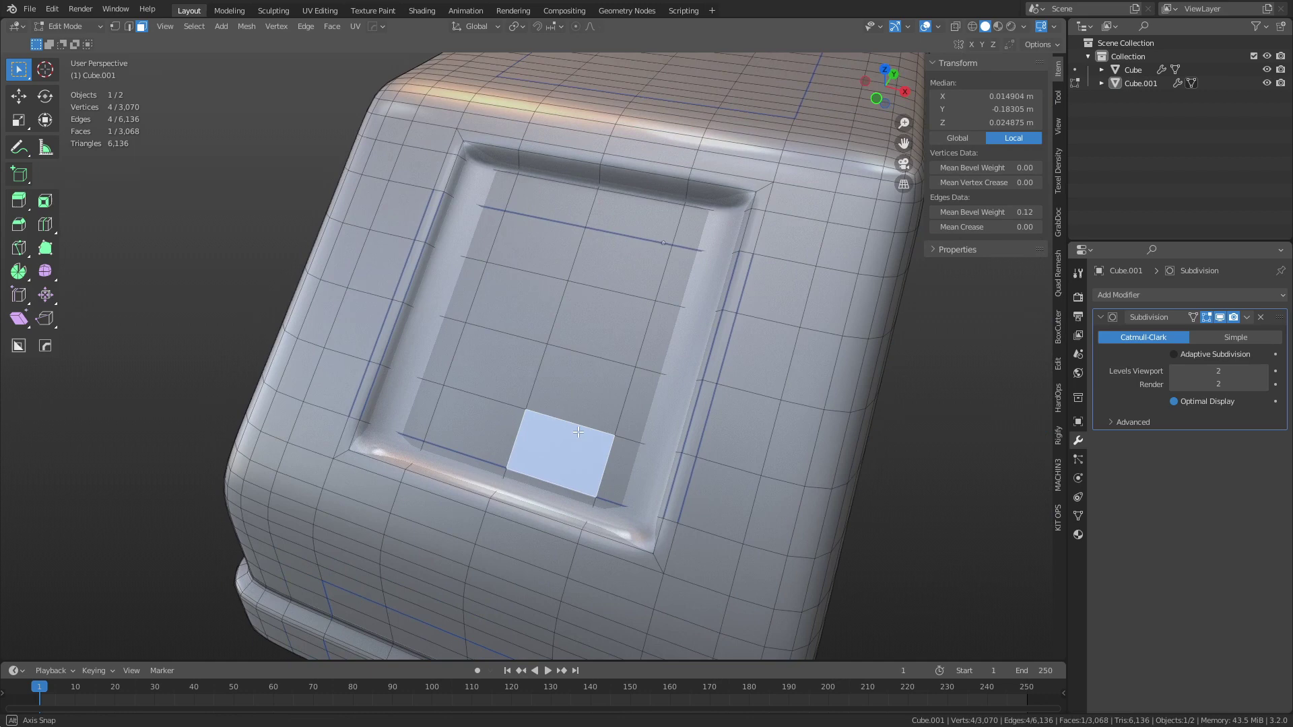
{"action": "left_click", "coordinate": [534, 261], "text": "ctrl+shift"}
{"action": "key", "text": "i"}
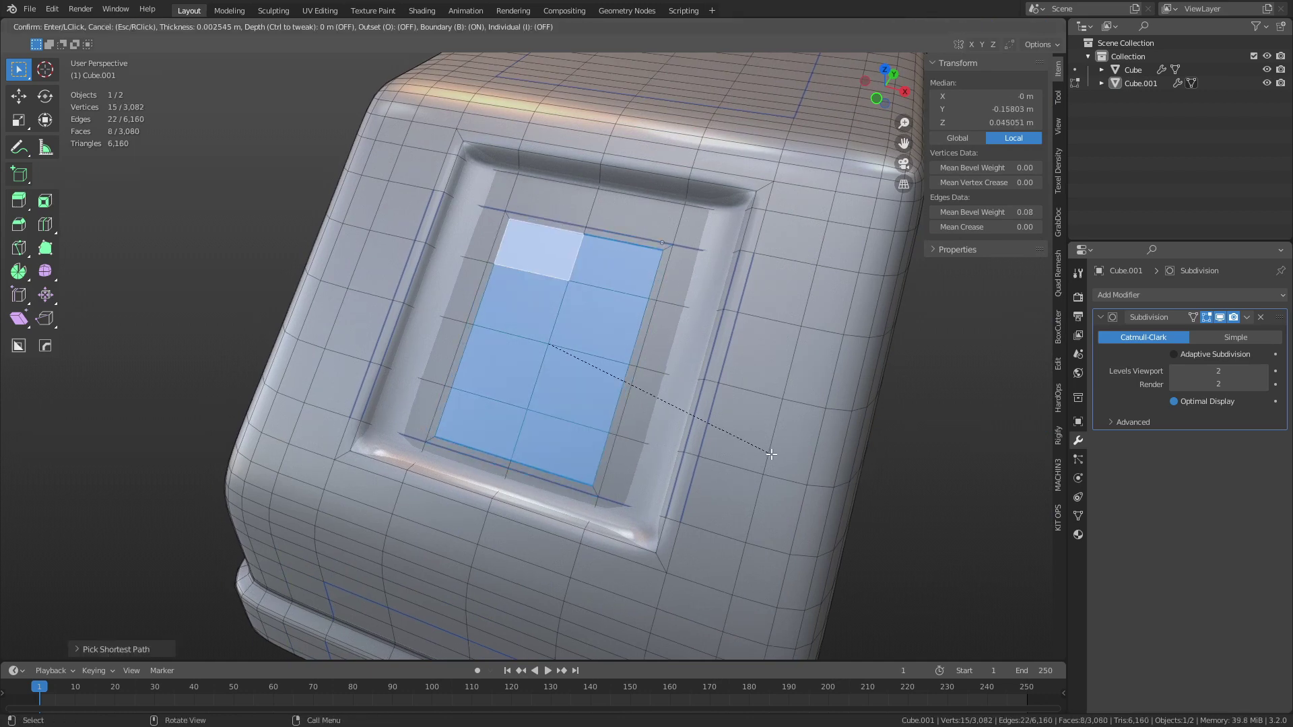
{"action": "left_click", "coordinate": [772, 455]}
{"action": "key", "text": "e"}
{"action": "left_click", "coordinate": [786, 460]}
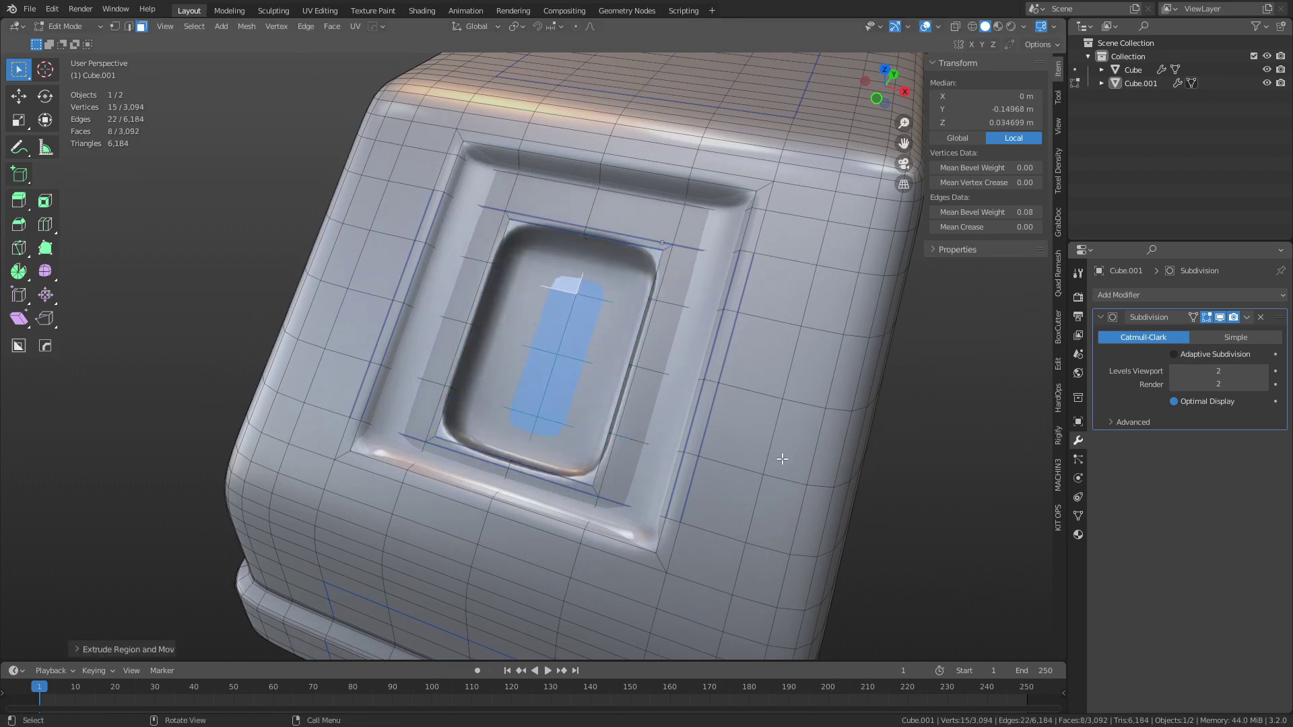
Step: Extrude the pocket's floor faces in place and slide them slightly along Y using the Normal transform orientation
{"action": "key", "text": "e"}
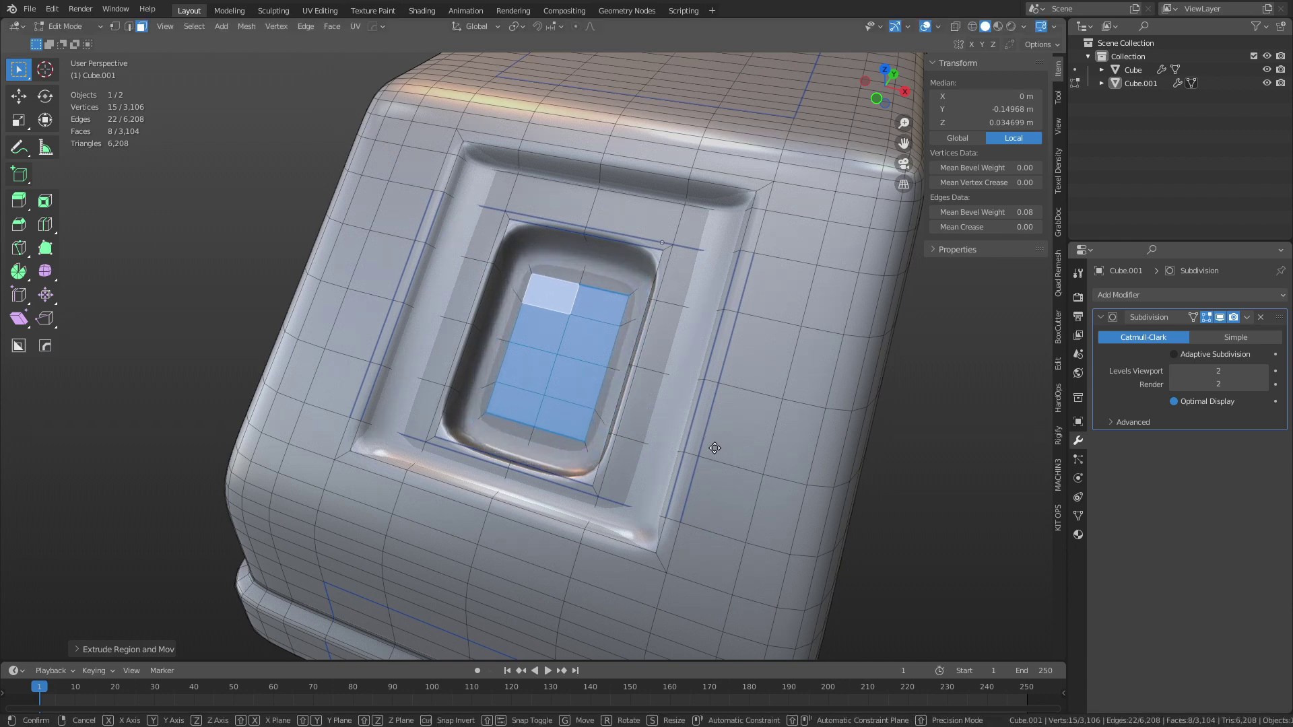
{"action": "key", "text": "y"}
{"action": "right_click", "coordinate": [719, 443]}
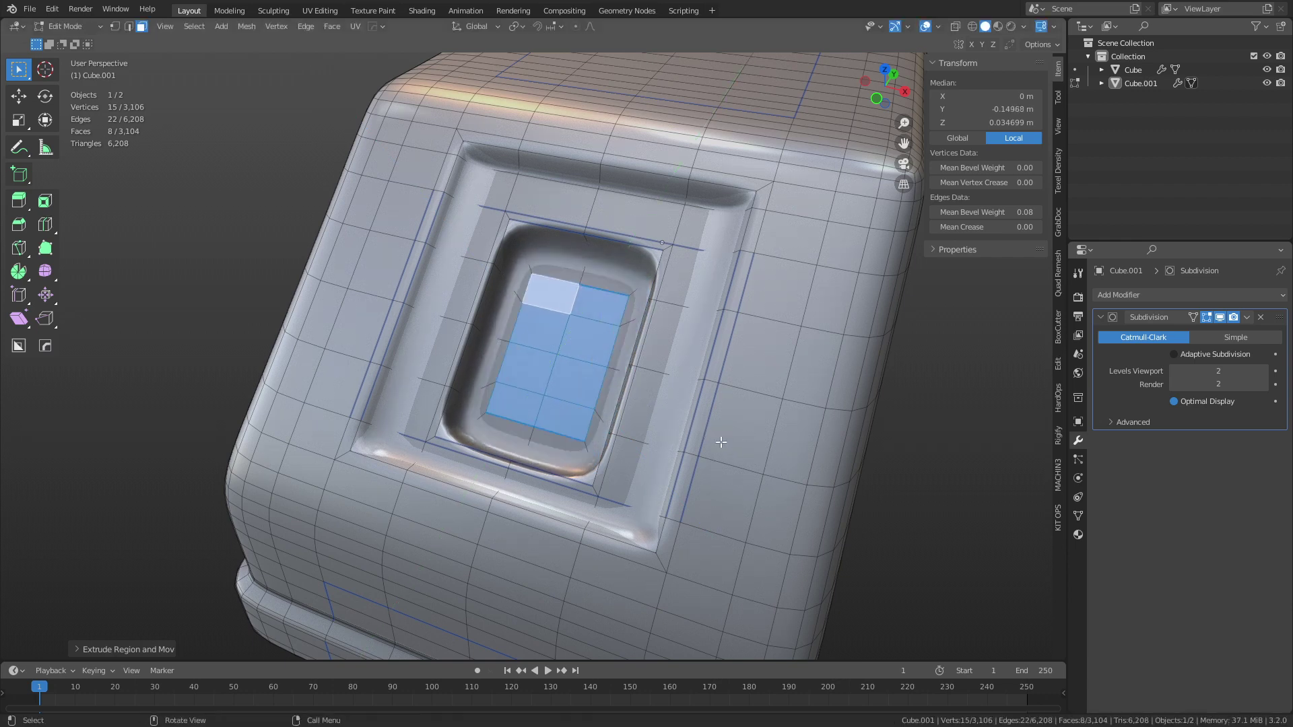
{"action": "key", "text": "period"}
{"action": "left_click", "coordinate": [675, 307]}
{"action": "key", "text": "g"}
{"action": "key", "text": "y"}
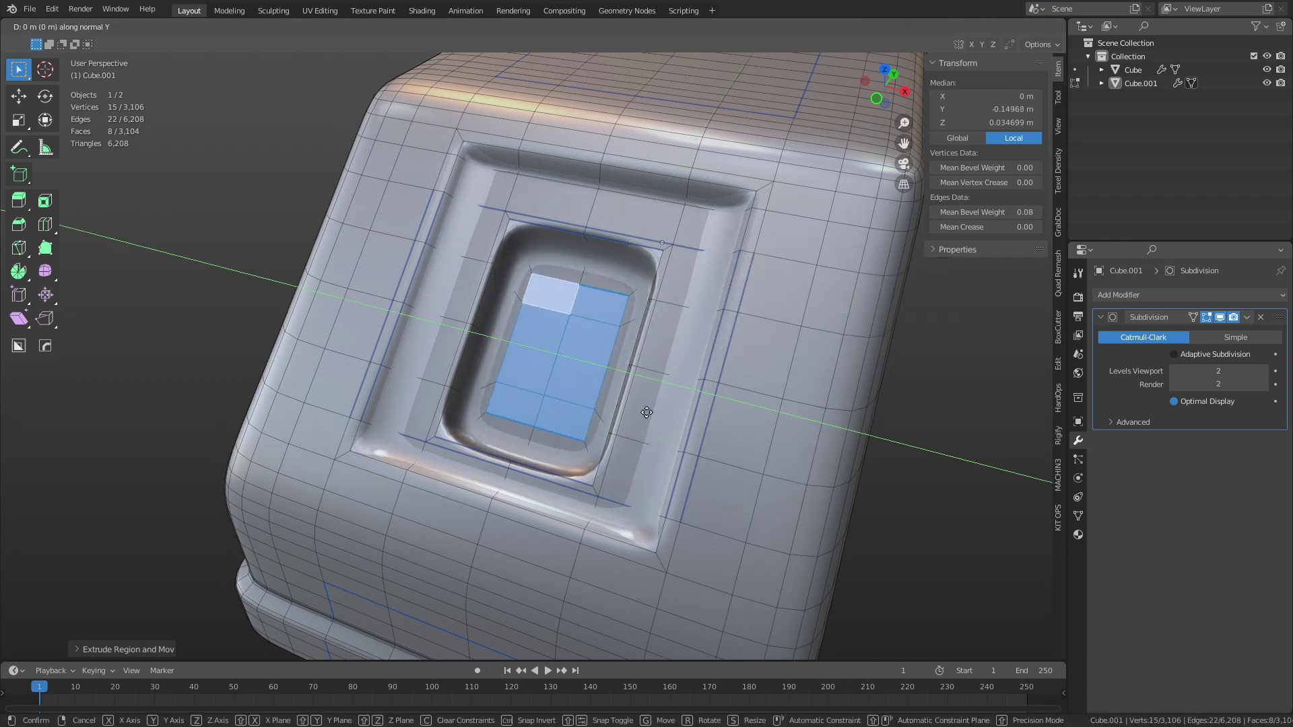
{"action": "left_click", "coordinate": [640, 400]}
Step: Extrude the pocket's floor faces outward into a raised button and scale its top down
{"action": "key", "text": "e"}
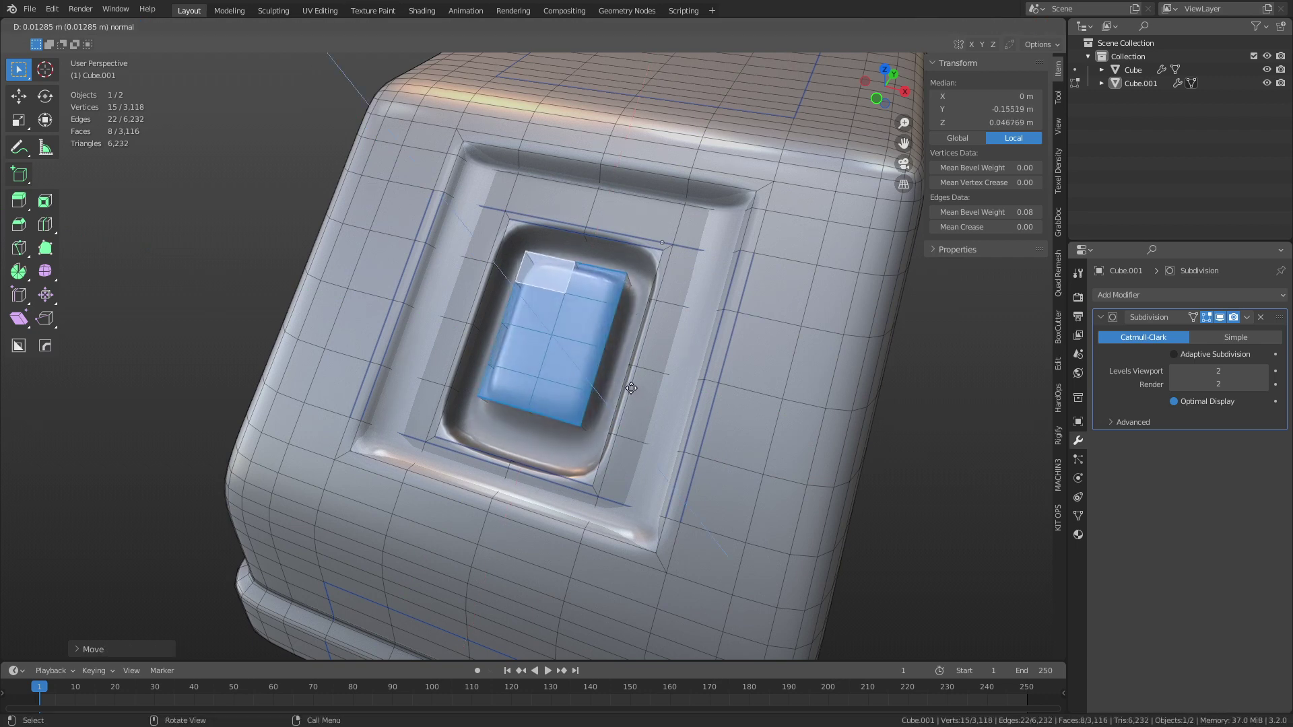
{"action": "left_click", "coordinate": [629, 385]}
{"action": "key", "text": "s"}
{"action": "left_click", "coordinate": [711, 423]}
{"action": "middle_click_drag", "start_coordinate": [592, 463], "coordinate": [590, 426]}
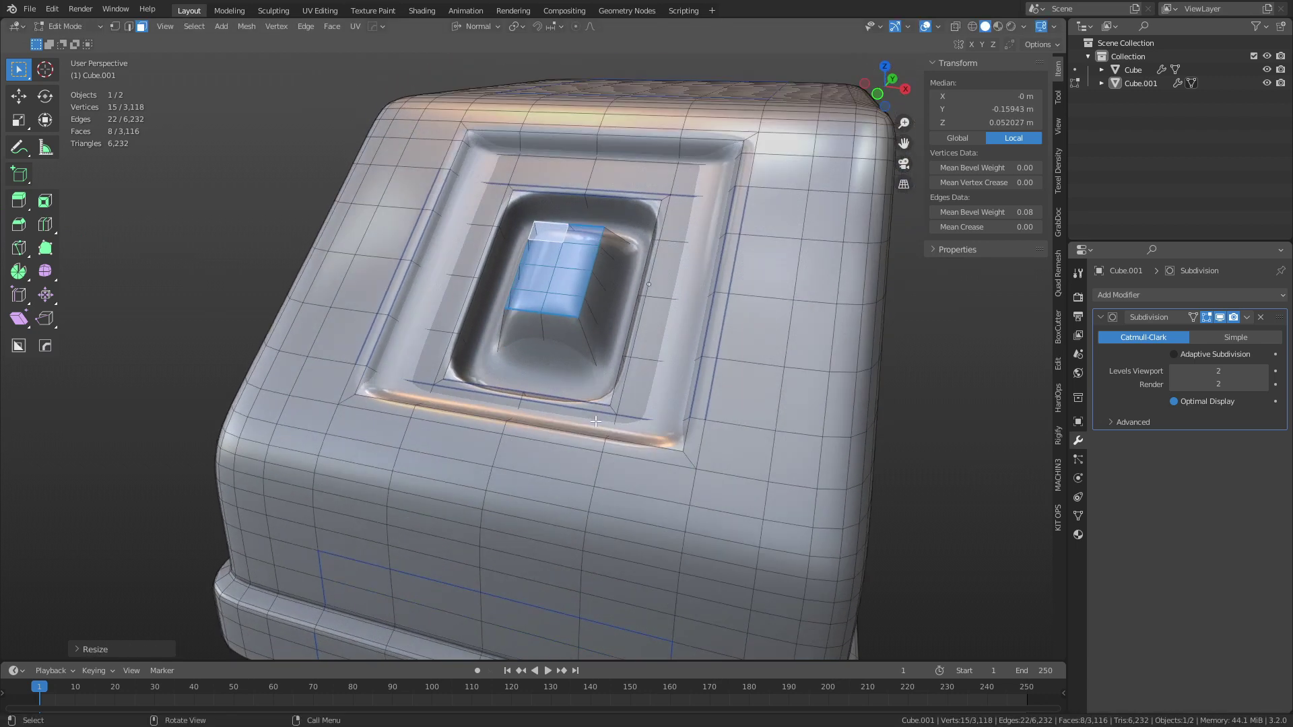
Step: Add supporting loop cuts around the raised button, one near its base and one near its top
{"action": "key", "text": "ctrl+r"}
{"action": "left_click", "coordinate": [587, 351]}
{"action": "left_click", "coordinate": [589, 372]}
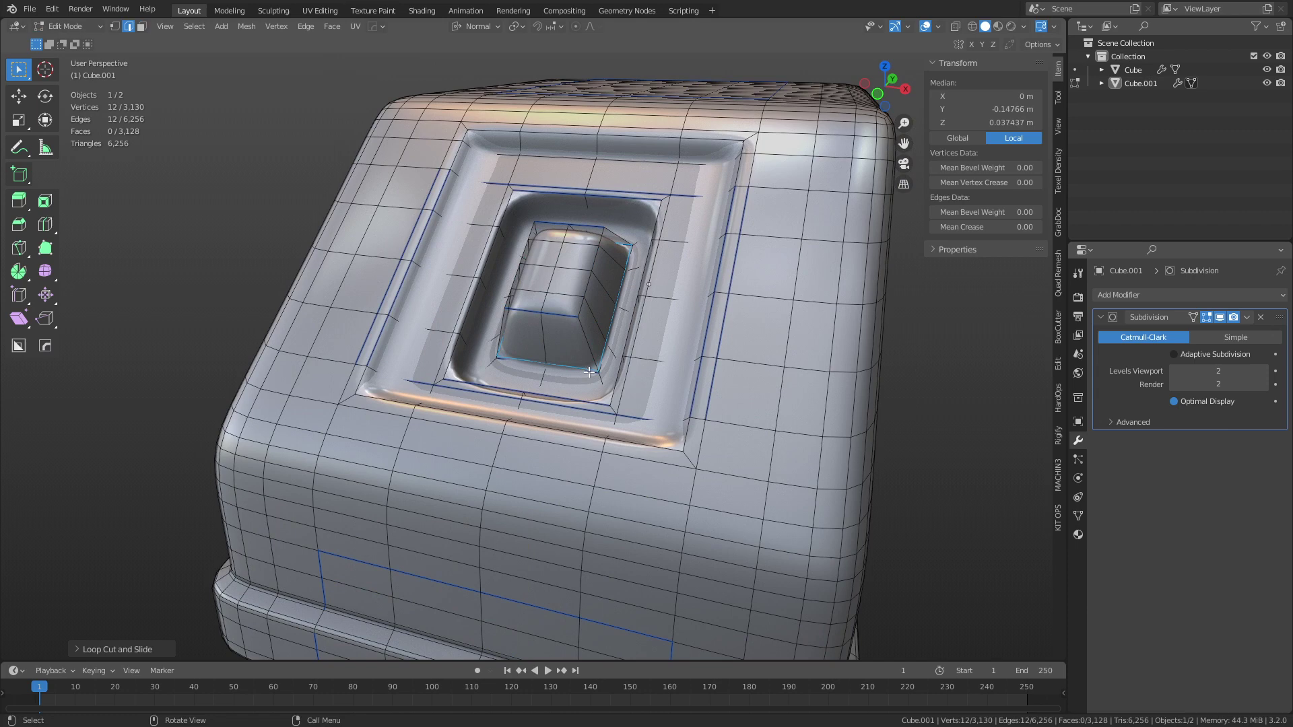
{"action": "left_click", "coordinate": [585, 345]}
Step: Add loop cuts around the pocket floor's outer edge, the button's base and the pocket wall's rim, and return to Object Mode
{"action": "scroll", "coordinate": [585, 344], "scroll_direction": "up", "scroll_amount": 5}
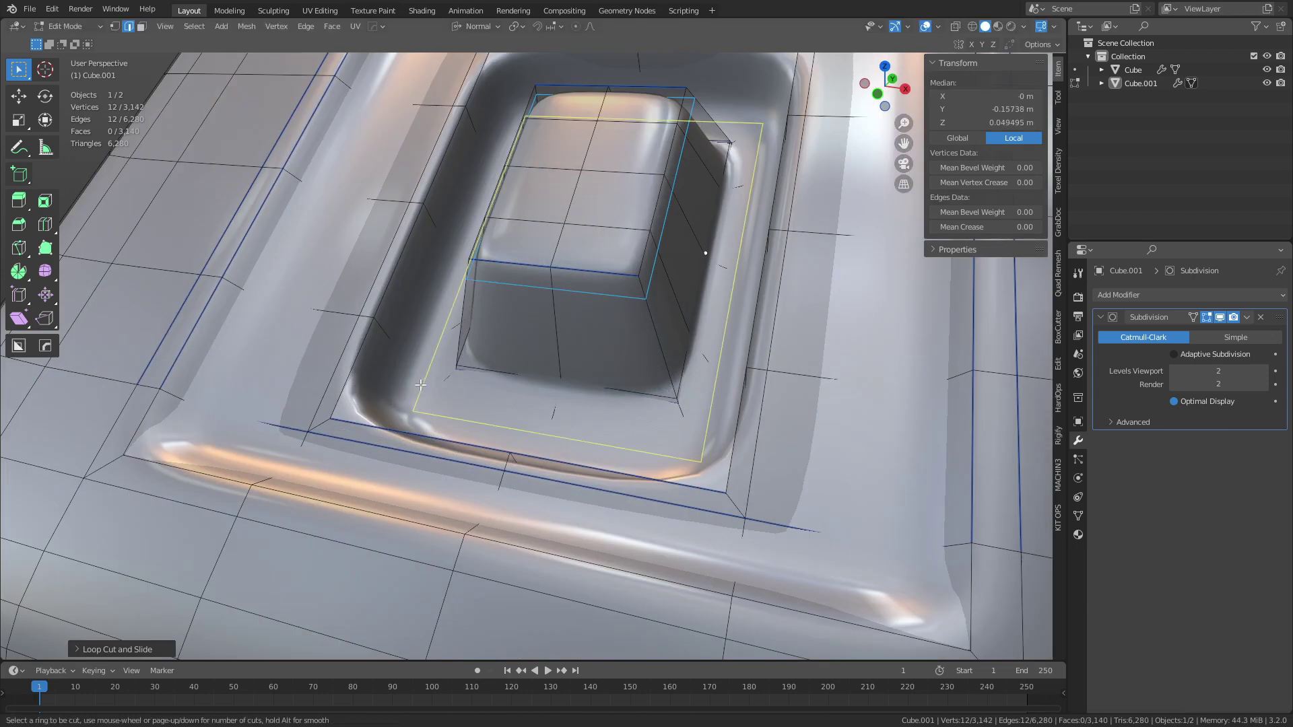
{"action": "left_click", "coordinate": [384, 433]}
{"action": "key", "text": "ctrl+r"}
{"action": "left_click", "coordinate": [437, 376]}
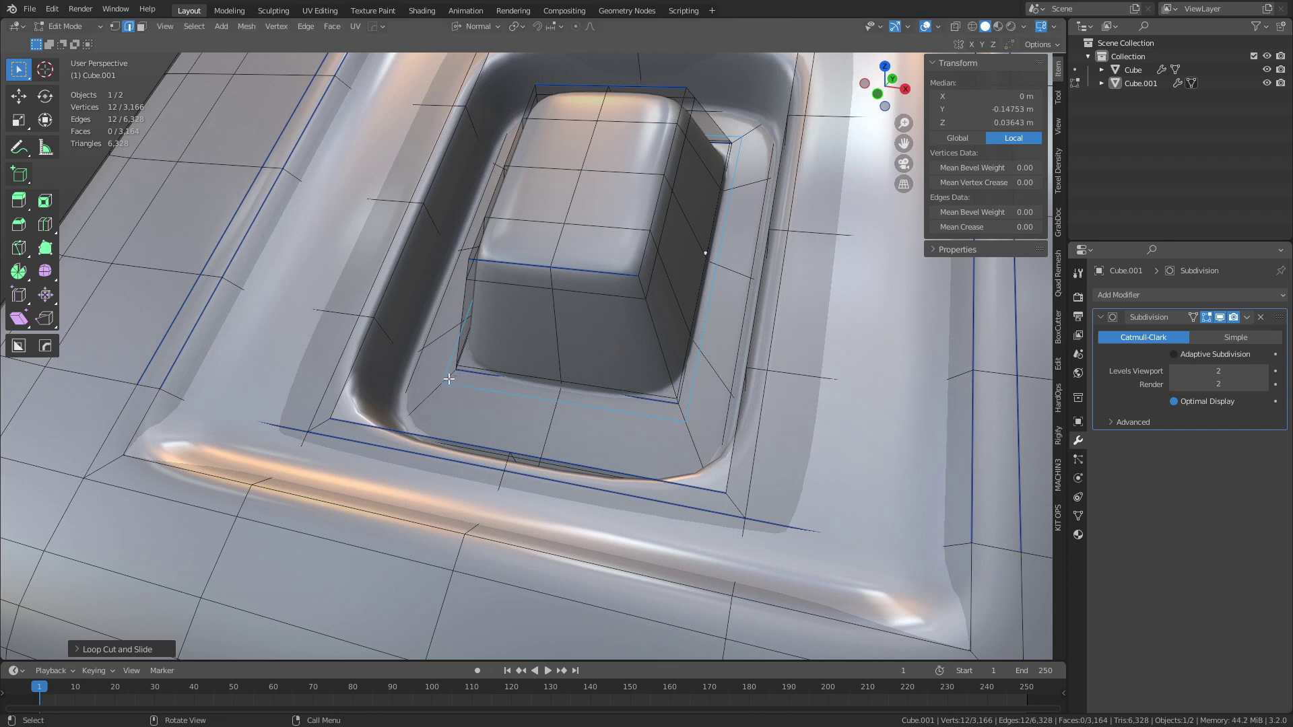
{"action": "key", "text": "ctrl+r"}
{"action": "left_click", "coordinate": [388, 344]}
{"action": "left_click", "coordinate": [376, 334]}
{"action": "key", "text": "ctrl+Tab"}
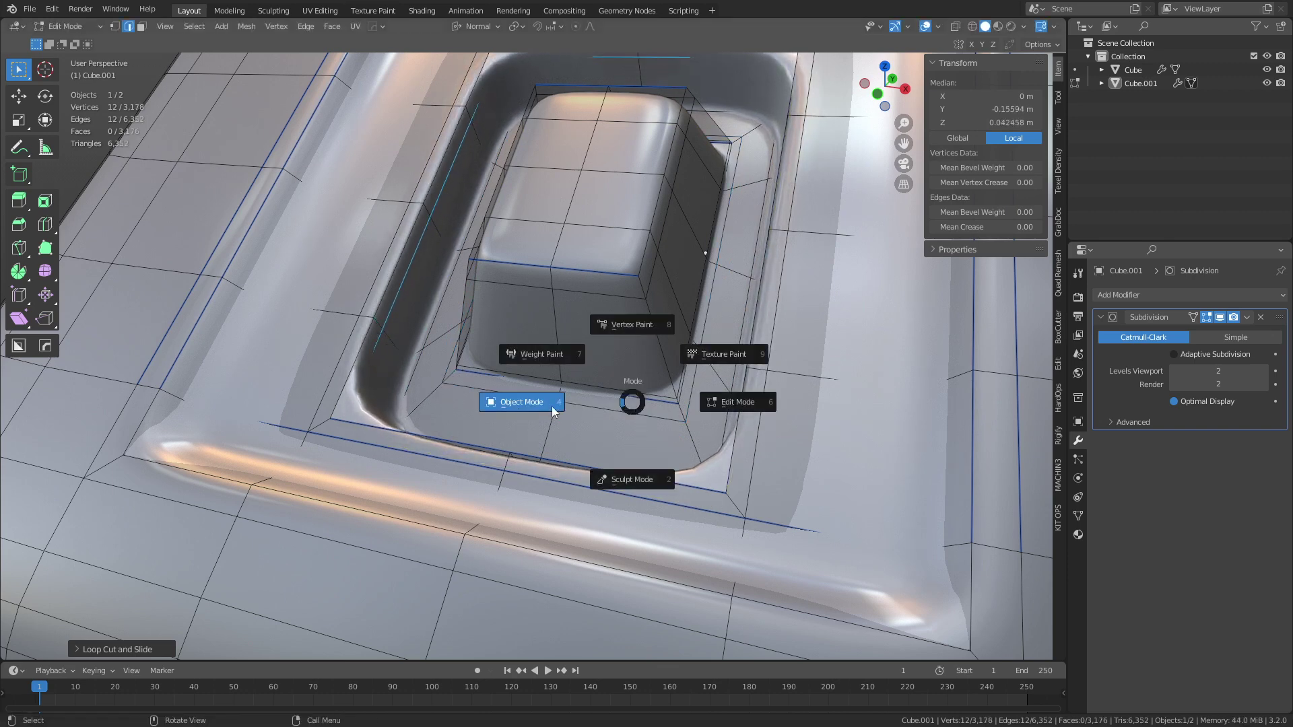
{"action": "left_click", "coordinate": [552, 406]}
Step: Select the button's top faces with their surrounding face ring and lower them into the pocket along the normal Z axis
{"action": "scroll", "coordinate": [563, 387], "scroll_direction": "down", "scroll_amount": 5}
{"action": "key", "text": "Tab"}
{"action": "key", "text": "3"}
{"action": "left_click", "coordinate": [553, 299]}
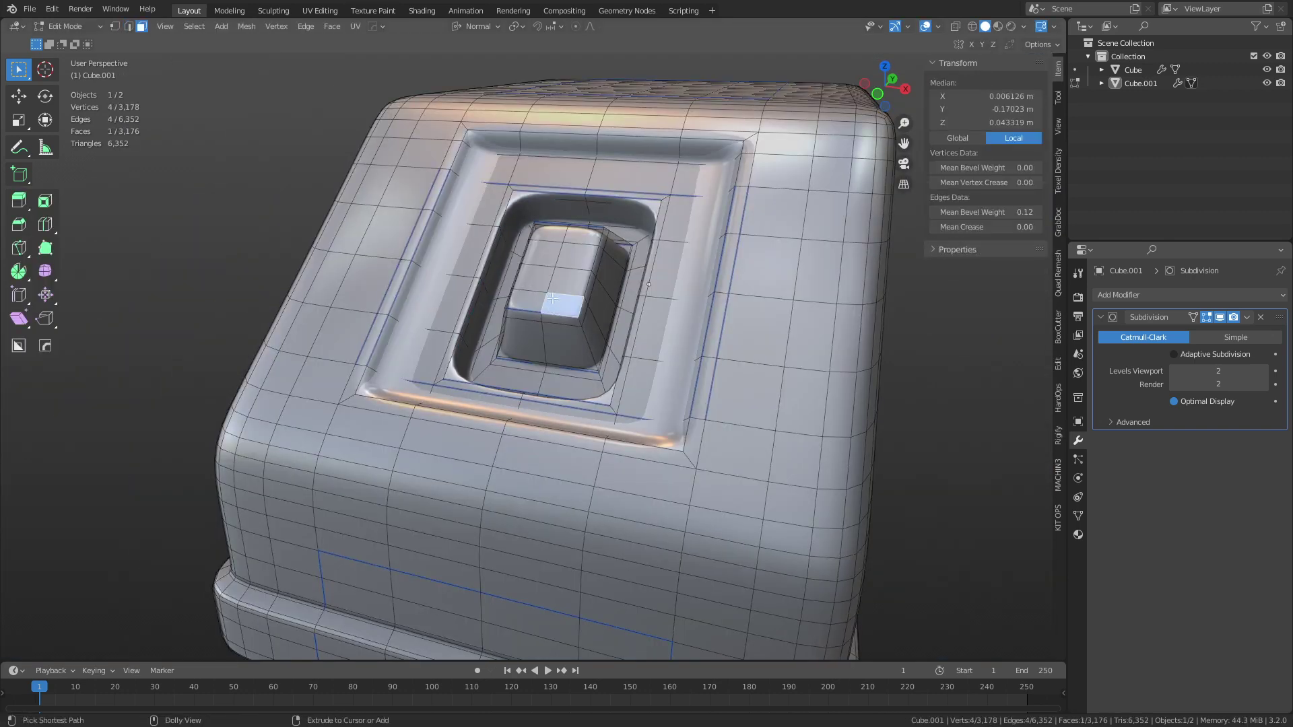
{"action": "left_click", "coordinate": [540, 238], "text": "ctrl+shift"}
{"action": "key", "text": "g"}
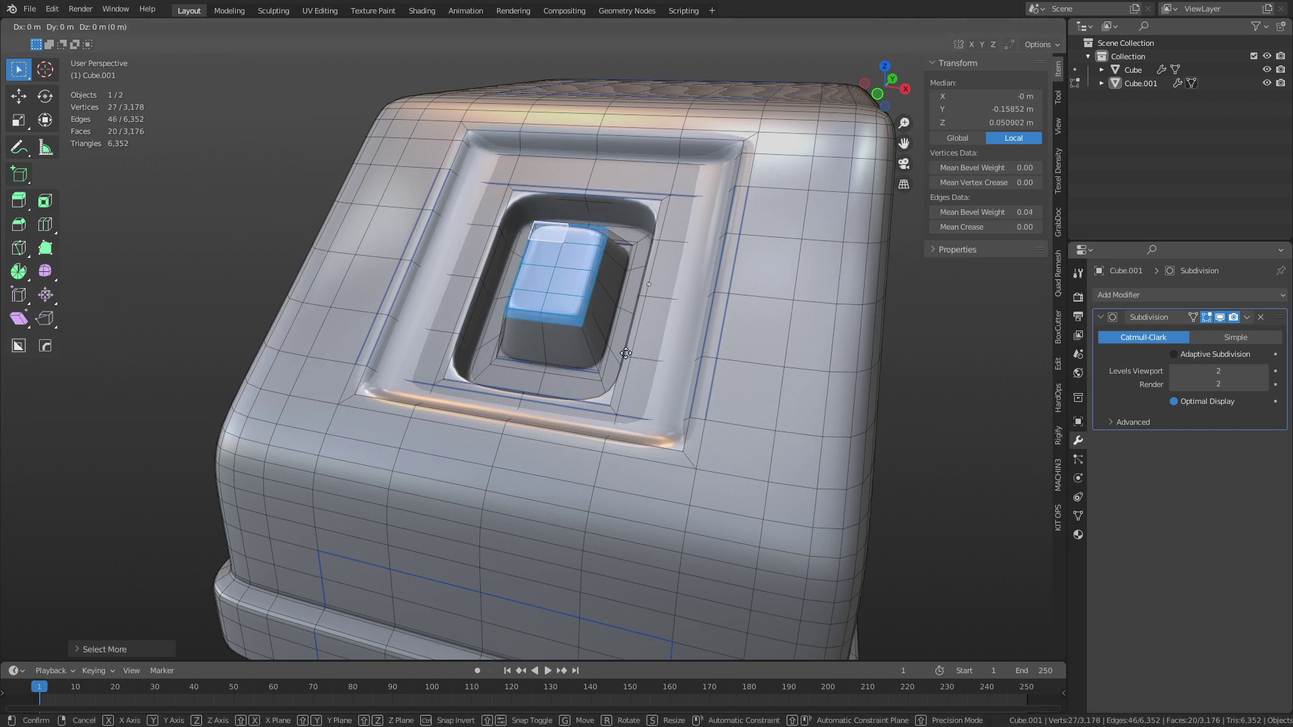
{"action": "key", "text": "z"}
{"action": "left_click", "coordinate": [639, 369]}
{"action": "key", "text": "ctrl+Tab"}
{"action": "key", "text": "Escape"}
Step: Dissolve the edge loop below the button's top, replace it with a new loop cut near the top, and return to Object Mode
{"action": "key", "text": "2"}
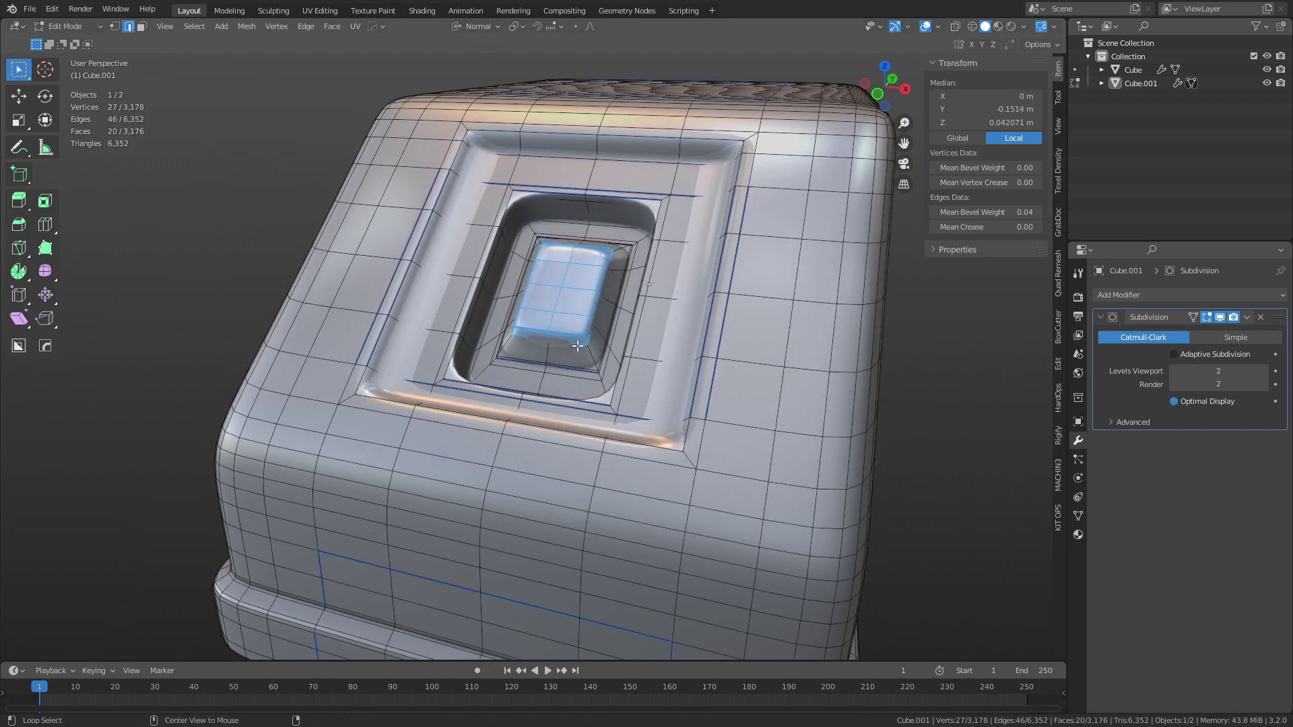
{"action": "key", "text": "ctrl+x"}
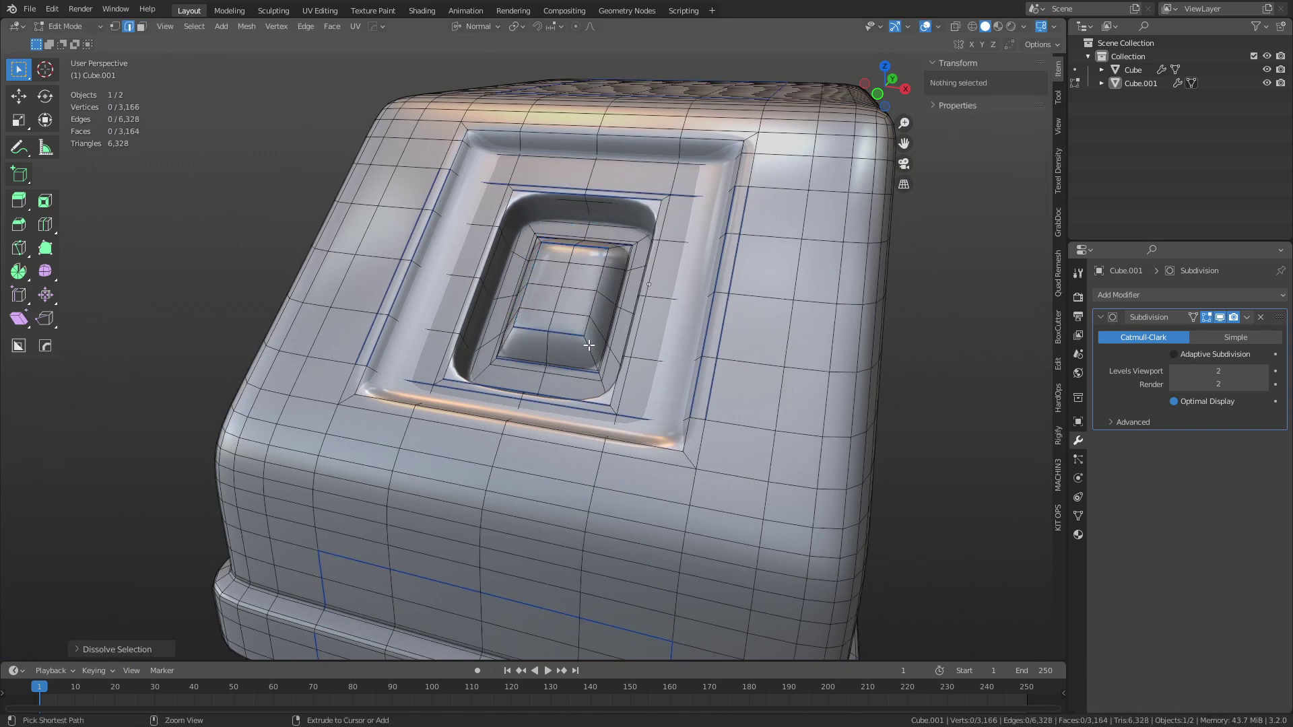
{"action": "key", "text": "ctrl+r"}
{"action": "left_click", "coordinate": [589, 345]}
{"action": "left_click", "coordinate": [586, 337]}
{"action": "key", "text": "ctrl+Tab"}
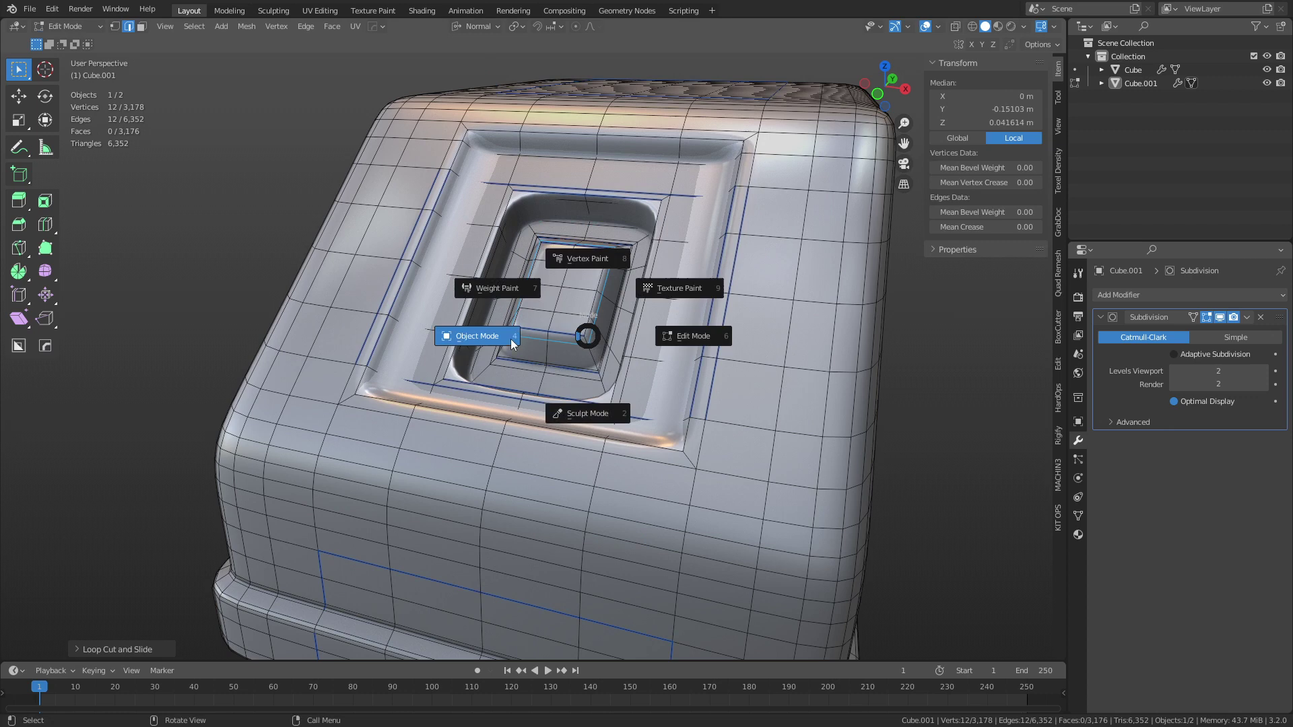
{"action": "left_click", "coordinate": [511, 338]}
Step: Deselect the block and examine its detailed surface from the front and side, alongside the original block
{"action": "scroll", "coordinate": [722, 418], "scroll_direction": "down", "scroll_amount": 4}
{"action": "key", "text": "alt+a"}
{"action": "key", "text": "shift+w"}
{"action": "middle_click_drag", "start_coordinate": [718, 418], "coordinate": [698, 399]}
{"action": "scroll", "coordinate": [696, 400], "scroll_direction": "down", "scroll_amount": 2}
{"action": "key", "text": "shift+w"}
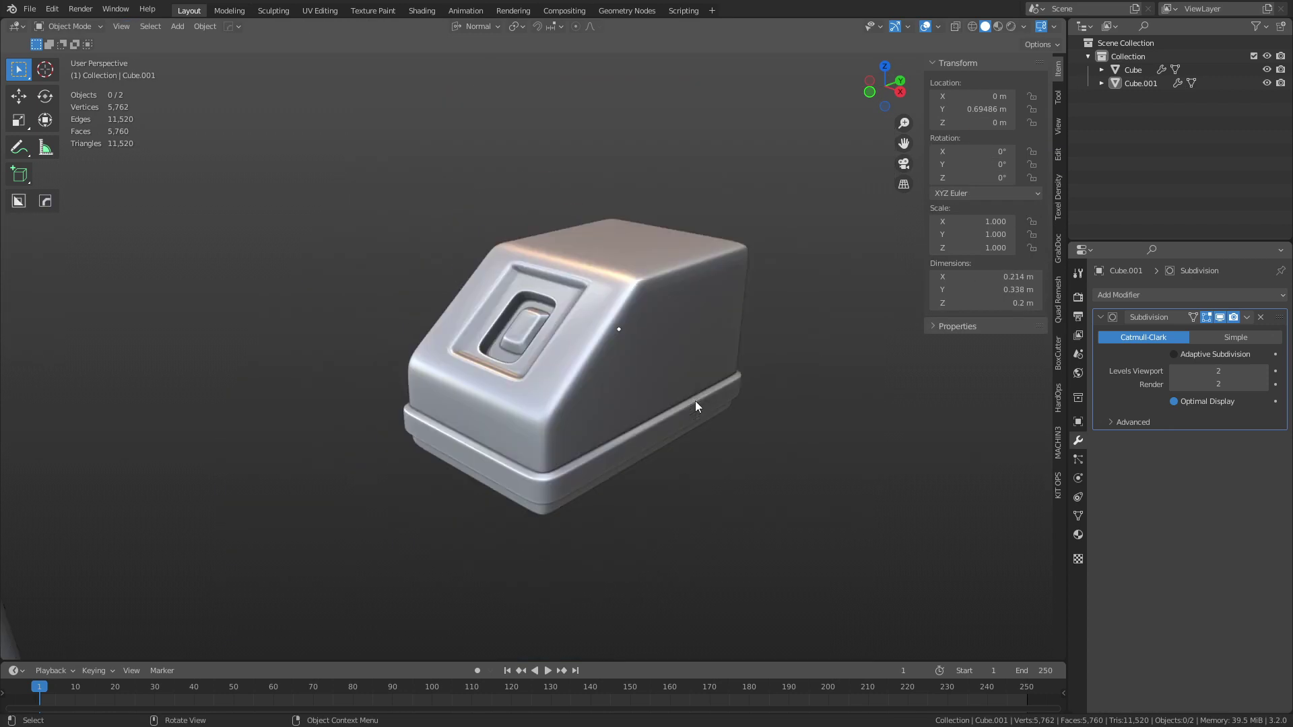
{"action": "middle_click_drag", "start_coordinate": [741, 474], "coordinate": [552, 479]}
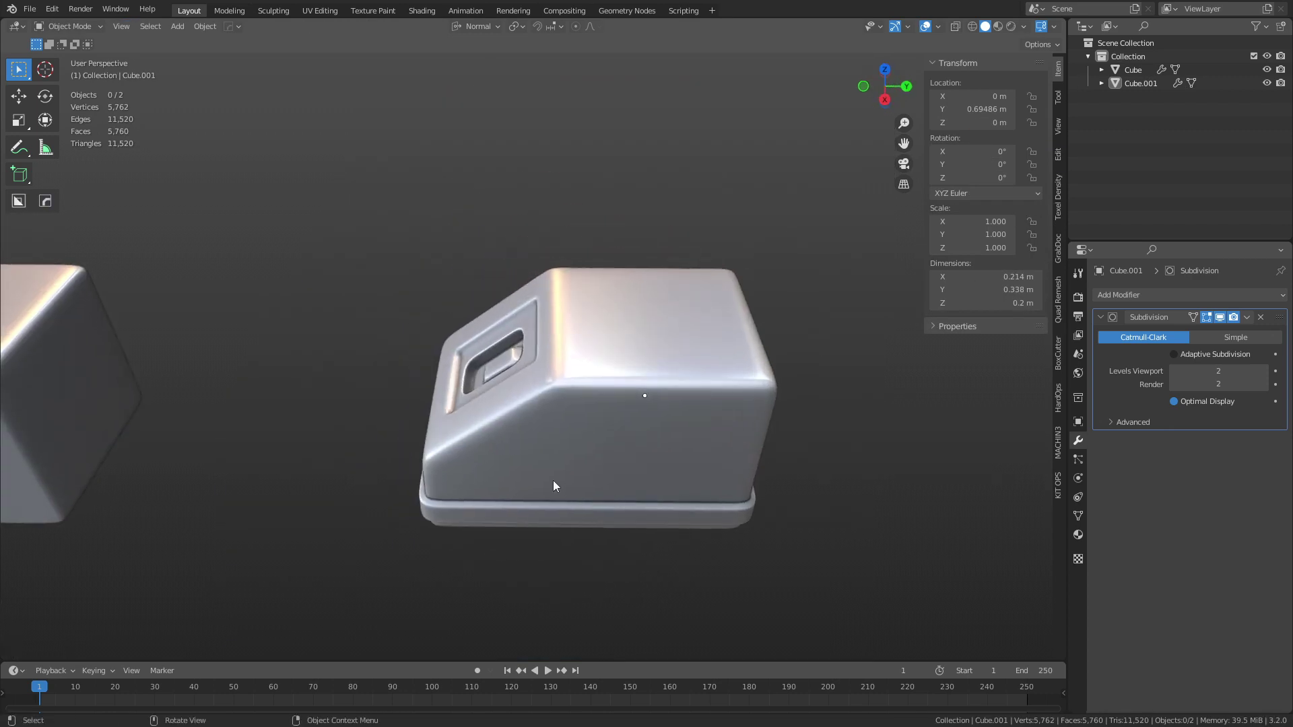
{"action": "scroll", "coordinate": [459, 466], "scroll_direction": "down", "scroll_amount": 4}
{"action": "middle_click_drag", "start_coordinate": [458, 467], "coordinate": [570, 461]}
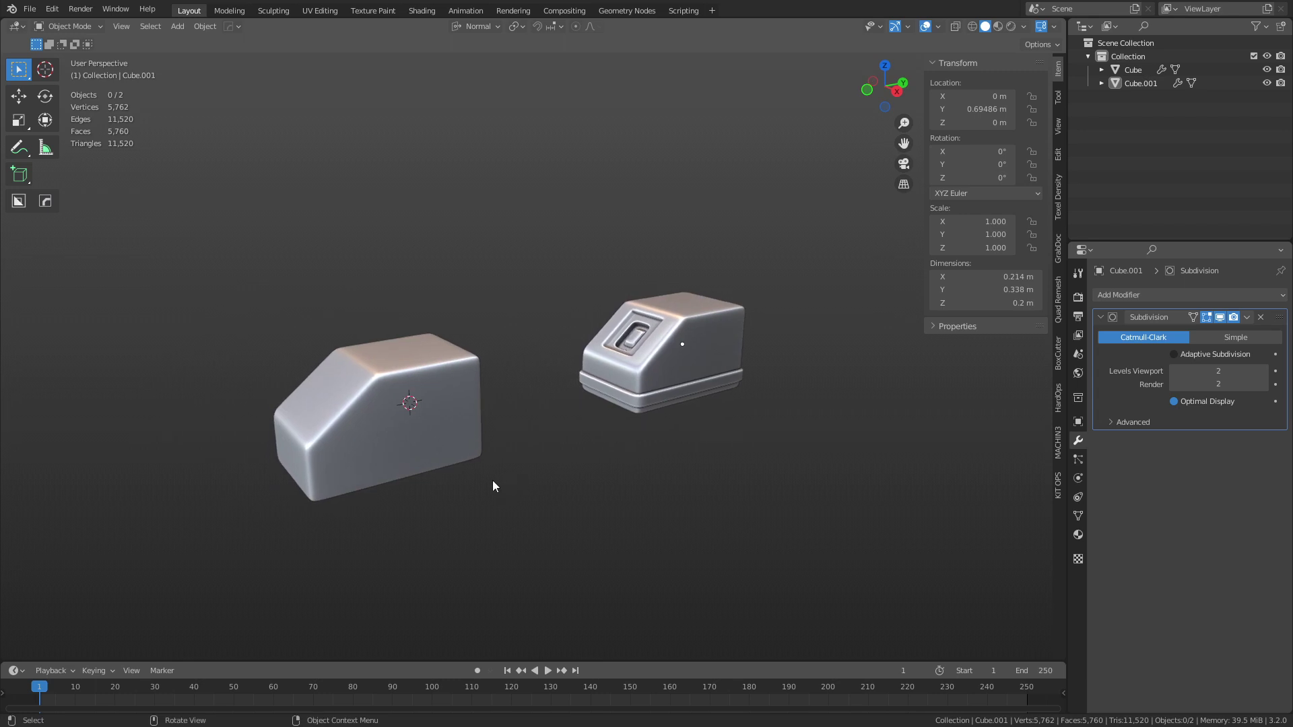